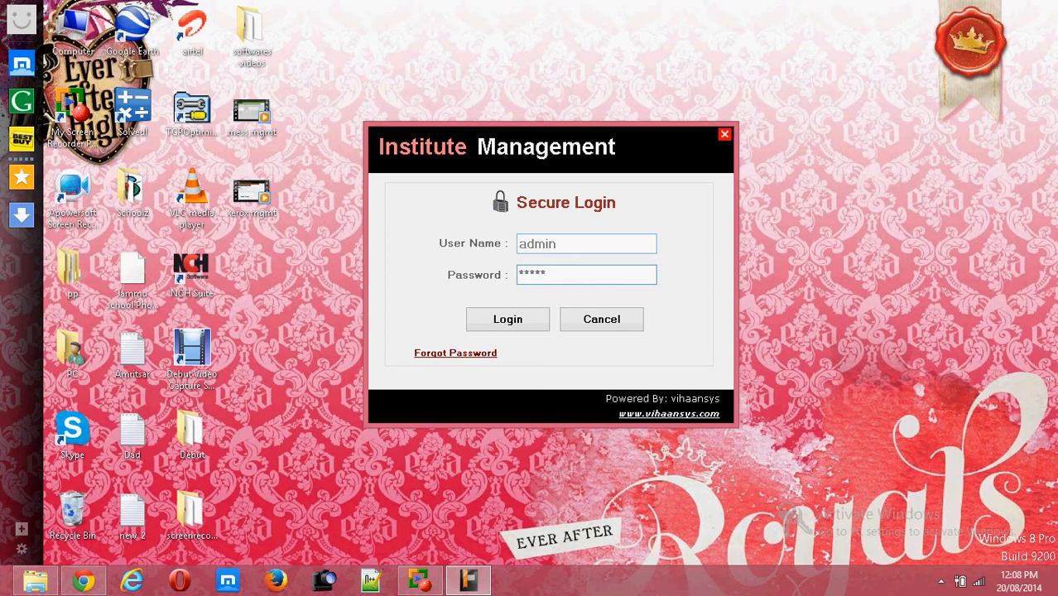
# Step: Log in as admin and list all existing academic years in the administration section
pyautogui.click(486, 324)
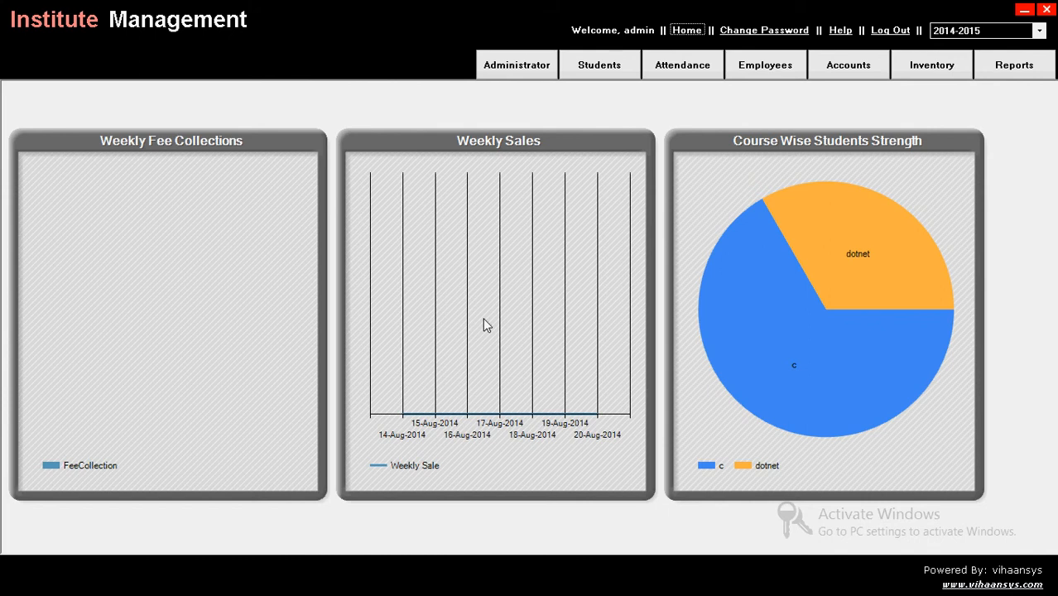
pyautogui.click(531, 71)
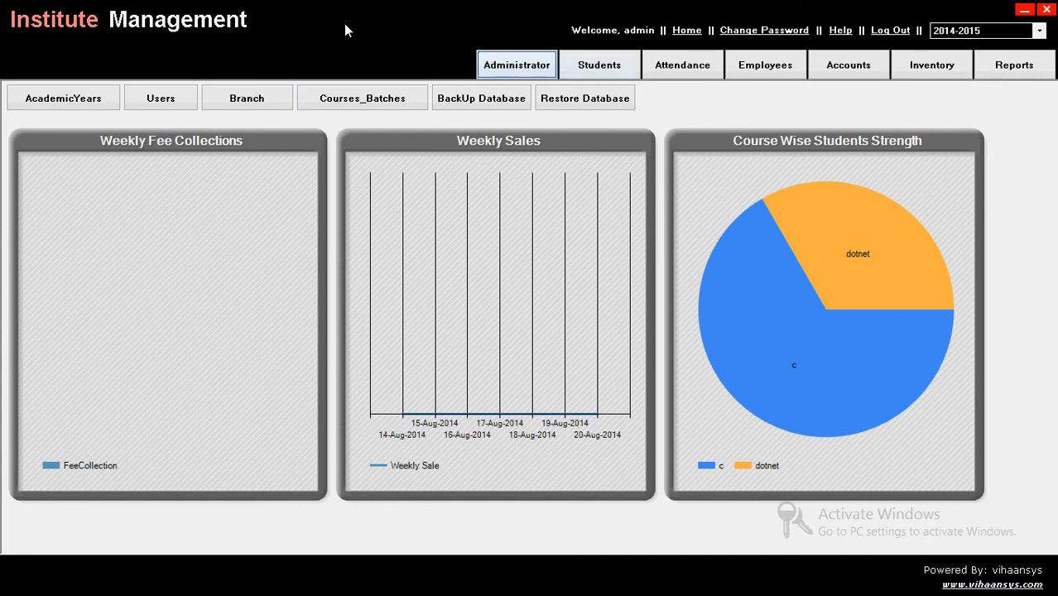
pyautogui.click(78, 101)
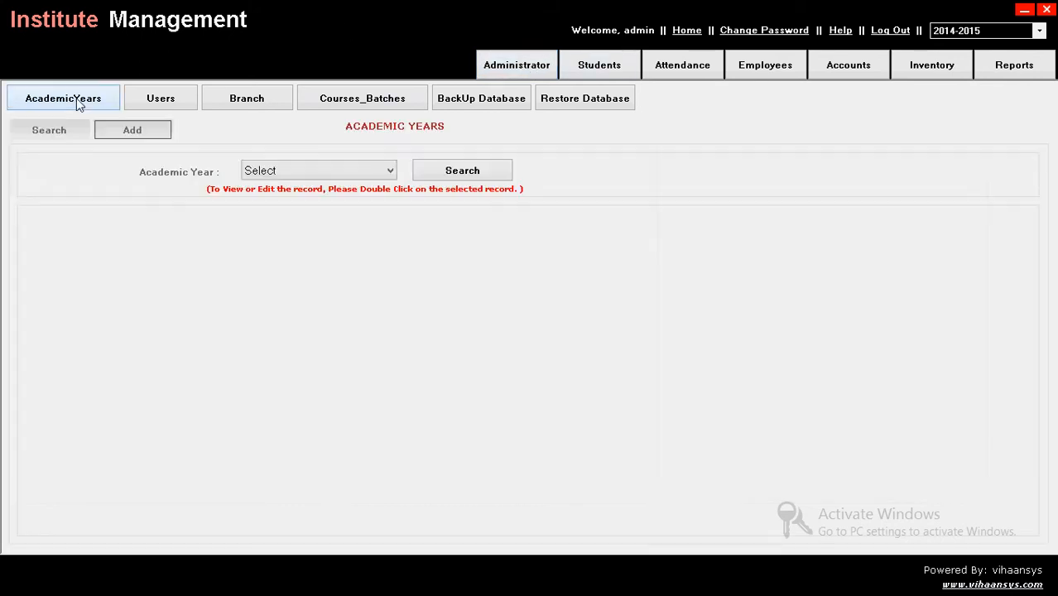
pyautogui.click(144, 132)
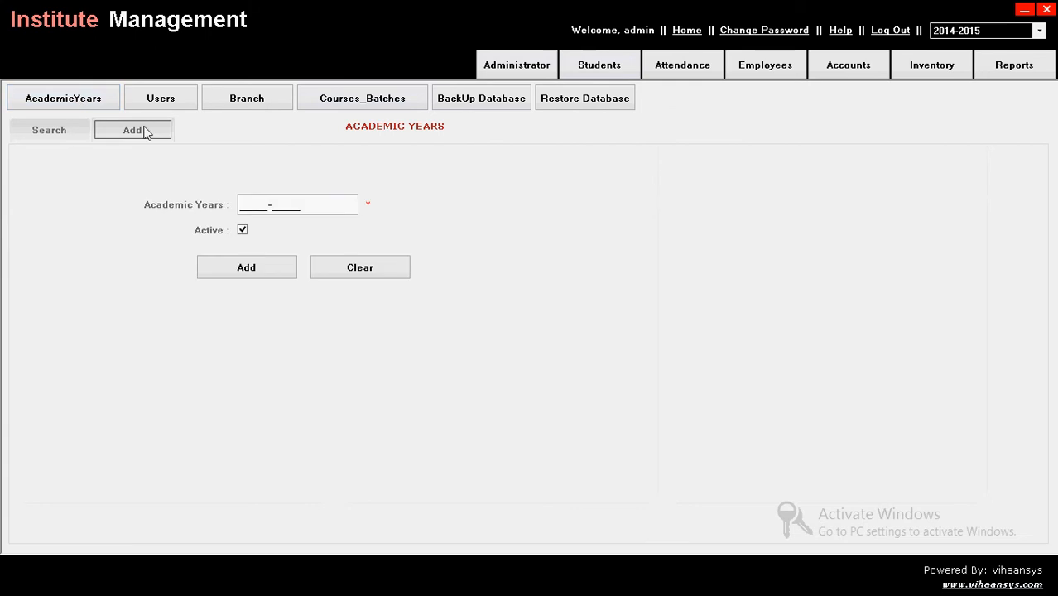
pyautogui.click(50, 135)
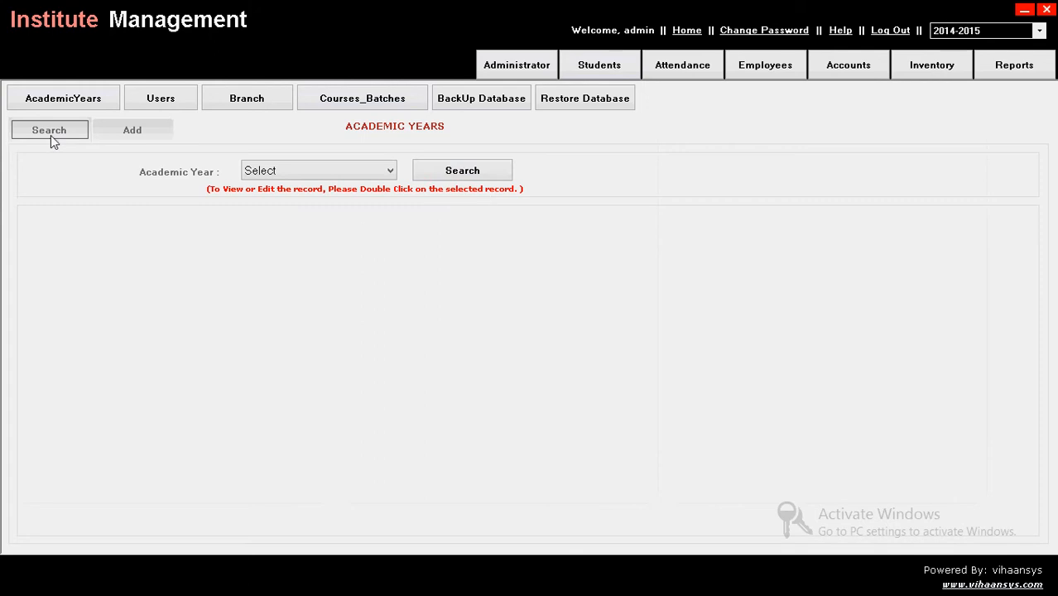
pyautogui.click(479, 171)
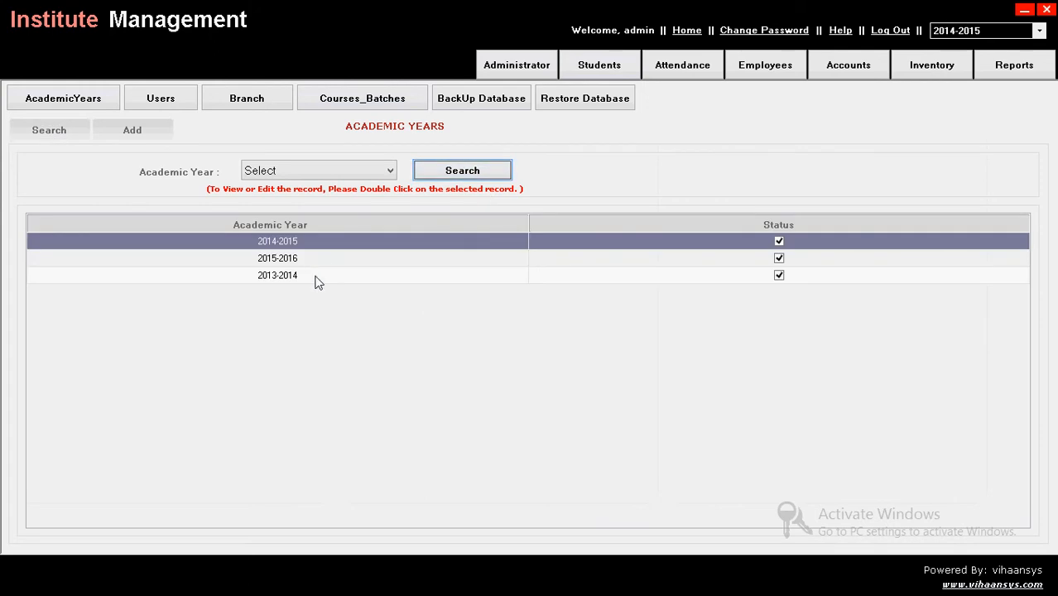
# Step: Add the academic year 2016-2017 as an active year
pyautogui.click(135, 132)
pyautogui.click(239, 205)
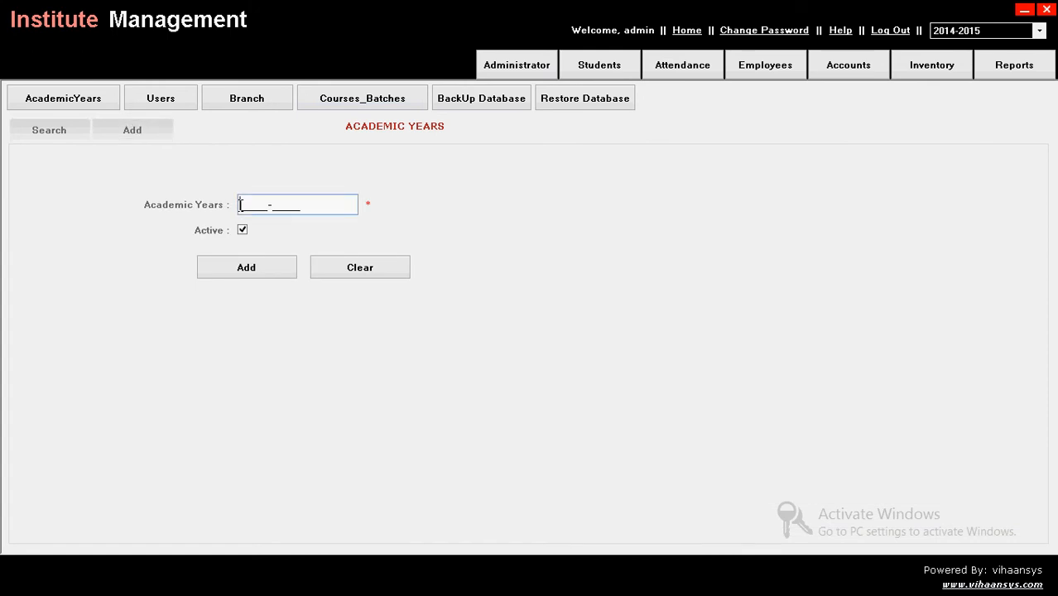
pyautogui.write('2016-2017')
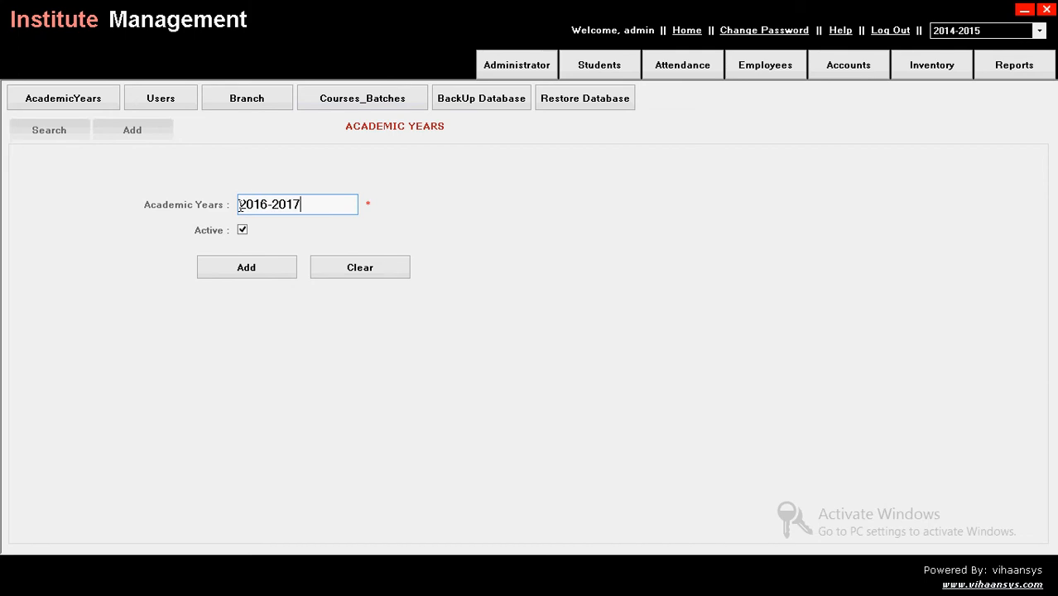
pyautogui.click(252, 276)
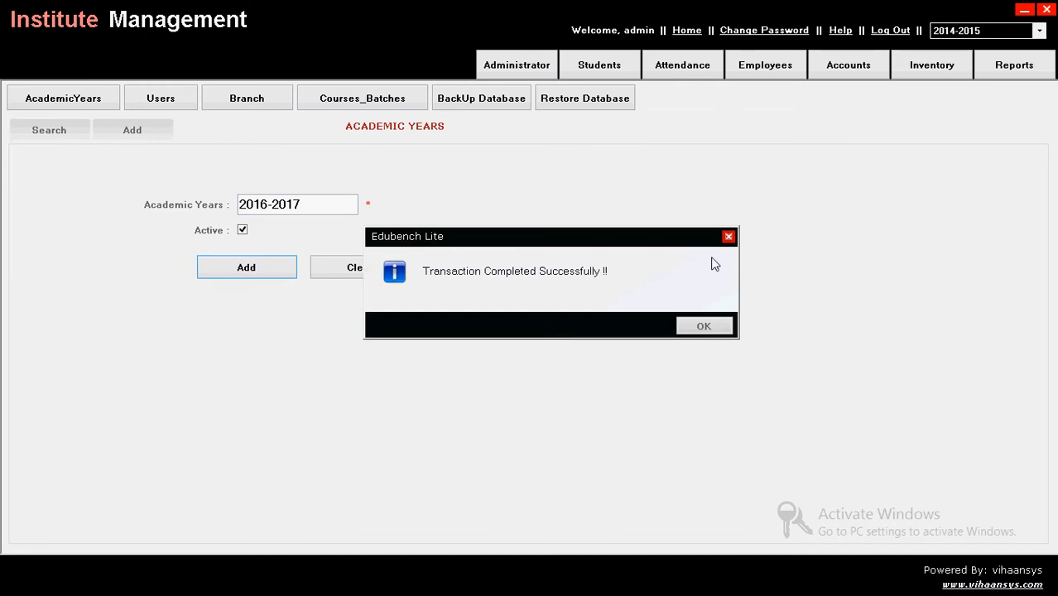
pyautogui.click(703, 327)
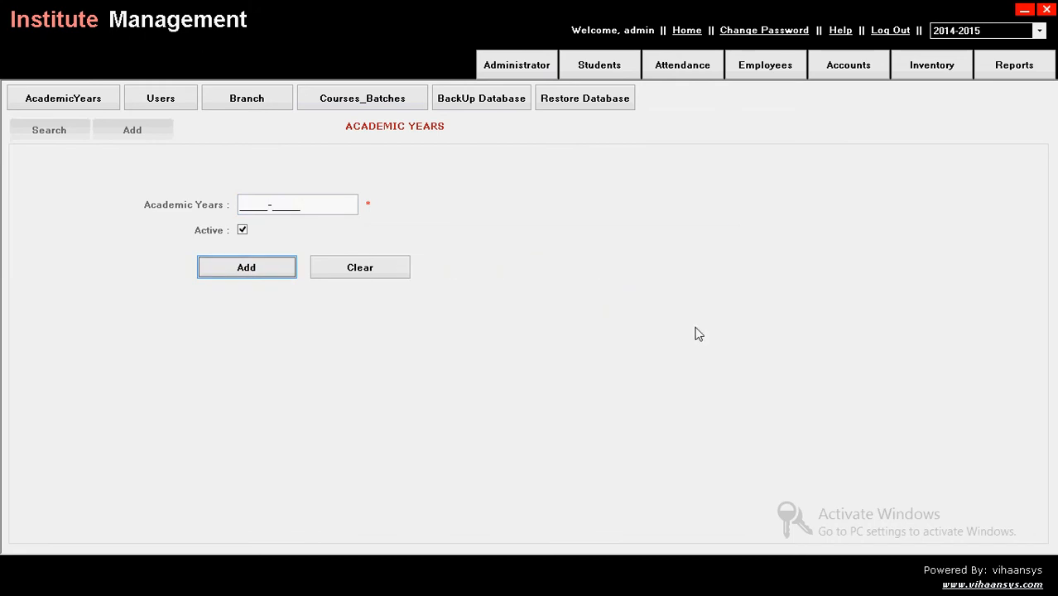
pyautogui.click(242, 231)
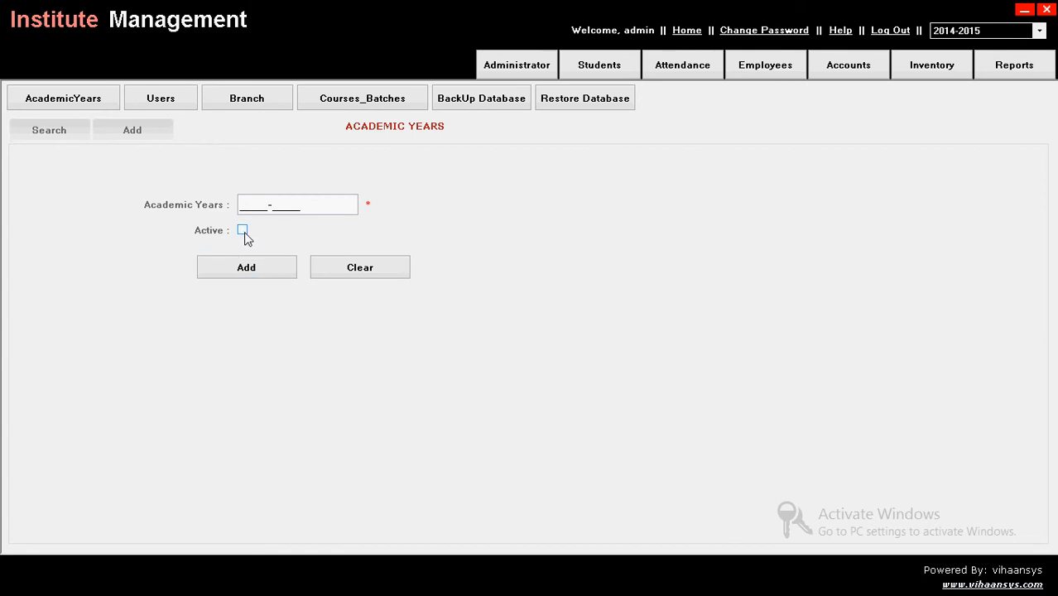
pyautogui.click(243, 231)
pyautogui.click(243, 231)
# Step: Open the 2016-2017 academic year record, make it inactive and save the update
pyautogui.click(48, 136)
pyautogui.click(463, 170)
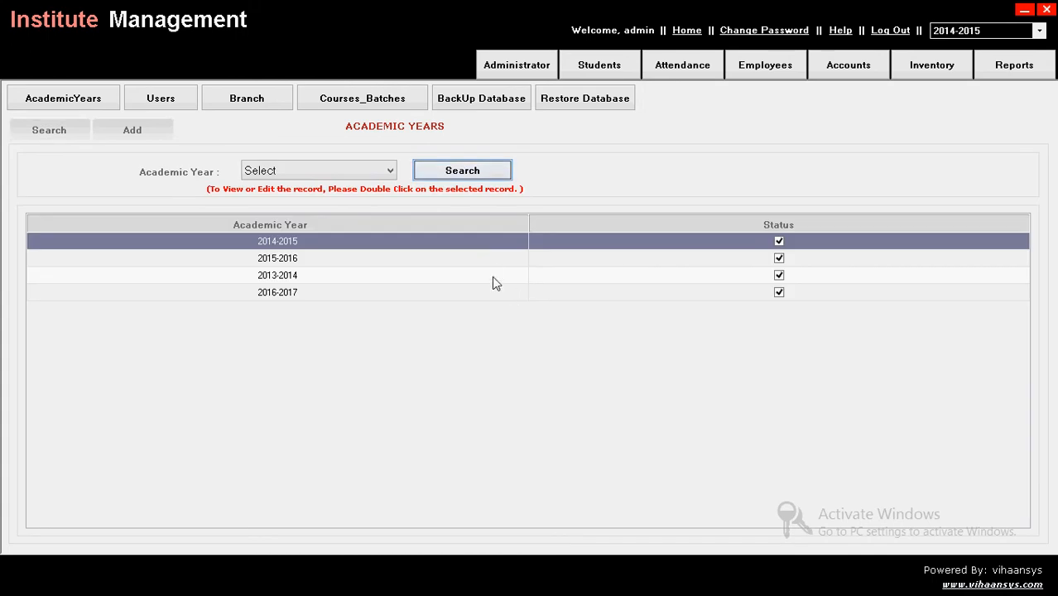
pyautogui.doubleClick(496, 286)
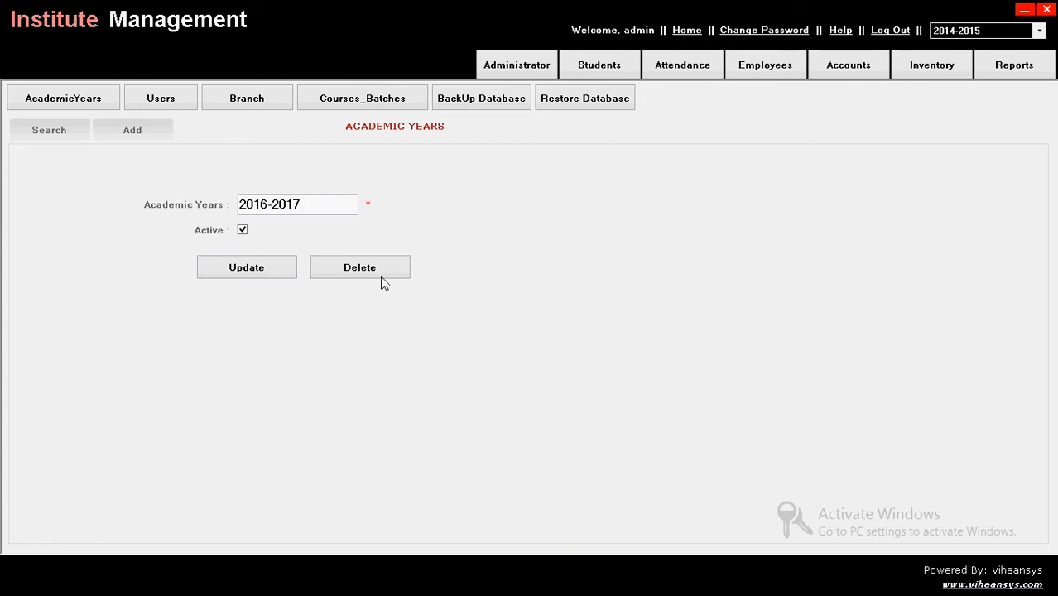
pyautogui.click(242, 230)
pyautogui.click(256, 280)
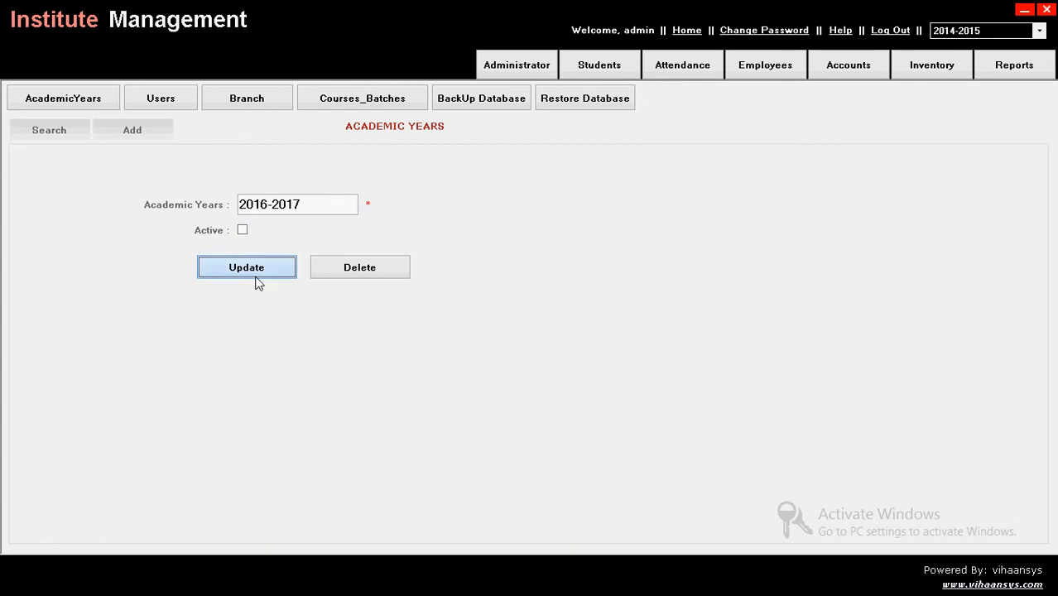
pyautogui.click(705, 326)
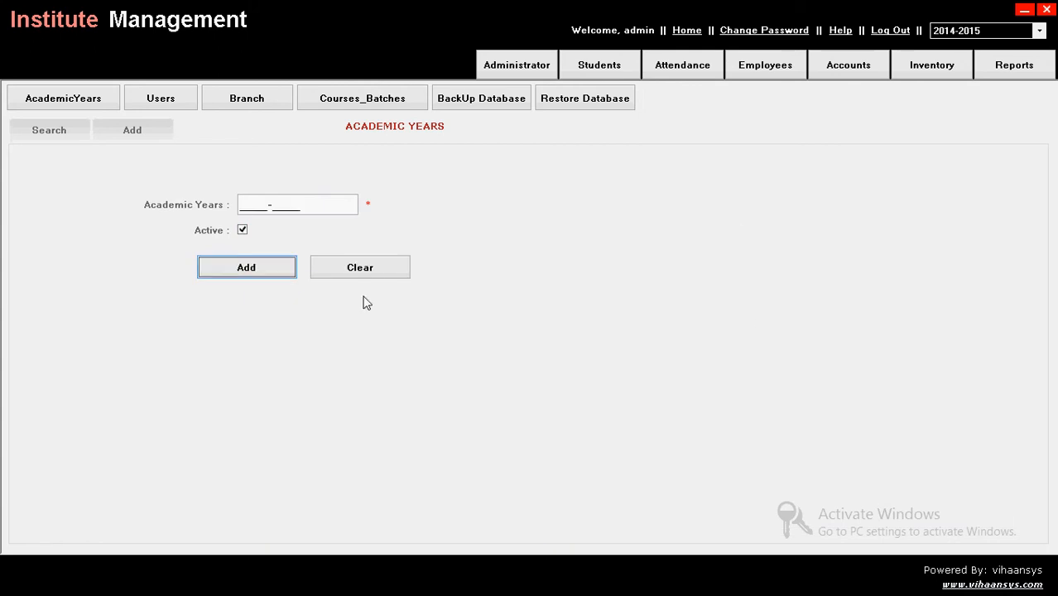
# Step: List the academic years again to check their status, and review the years offered for the current session
pyautogui.click(123, 138)
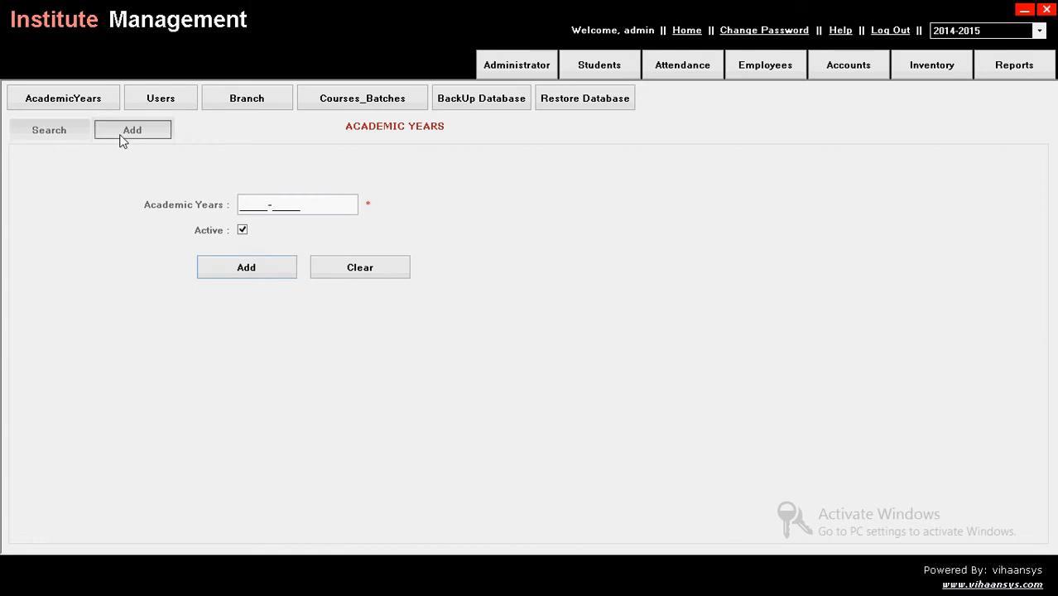
pyautogui.click(43, 132)
pyautogui.click(491, 171)
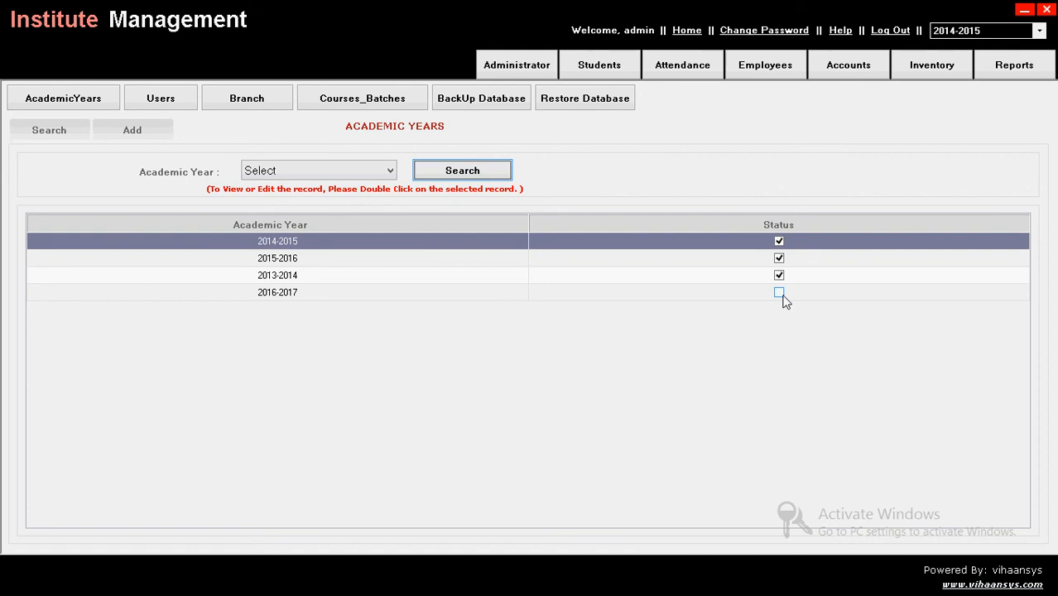
pyautogui.click(967, 33)
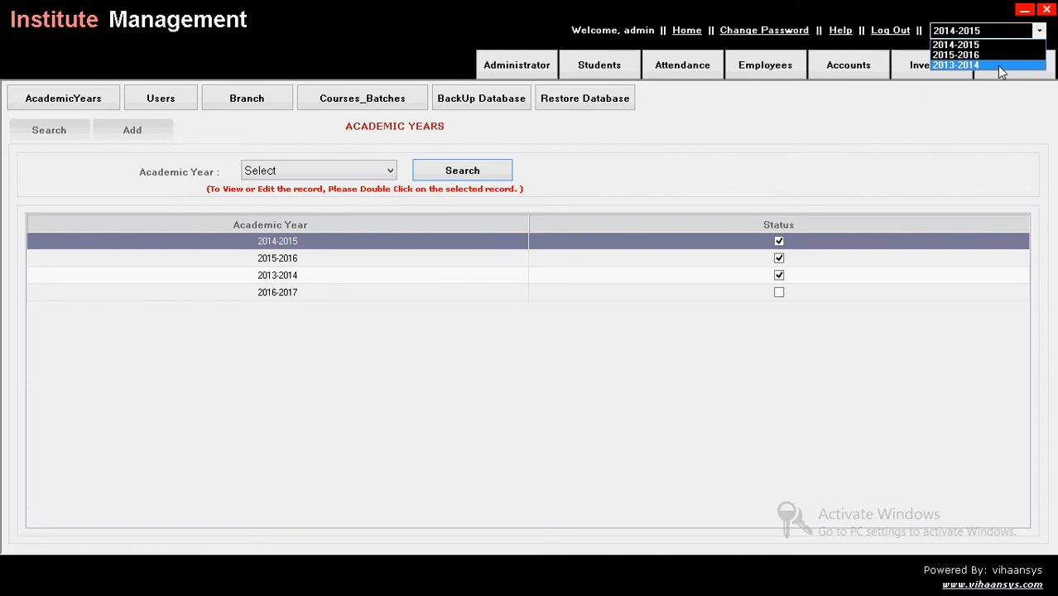
pyautogui.click(62, 100)
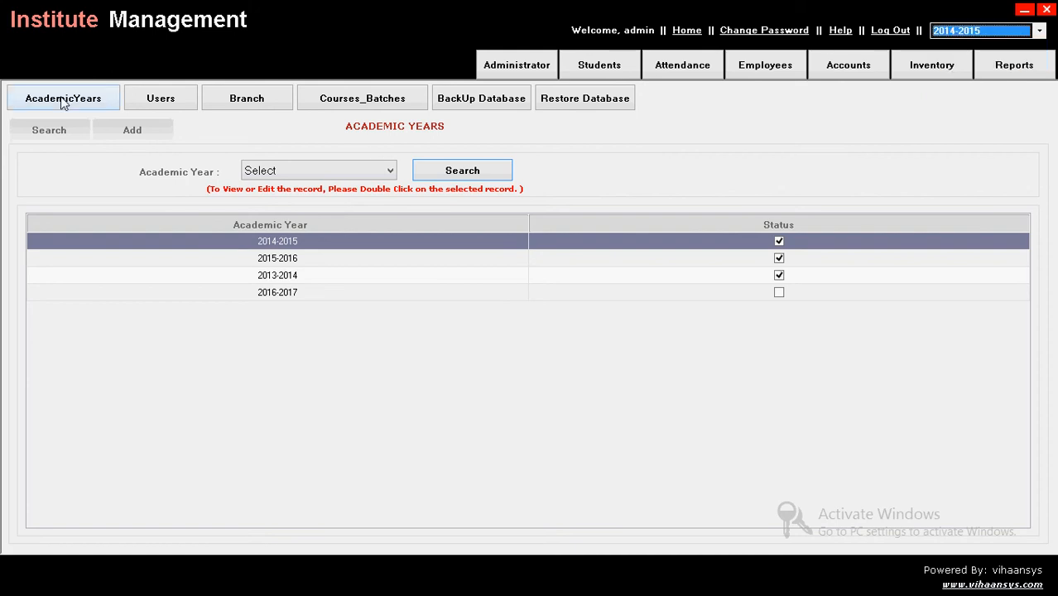
# Step: View the form for adding a user and list all existing users
pyautogui.click(160, 98)
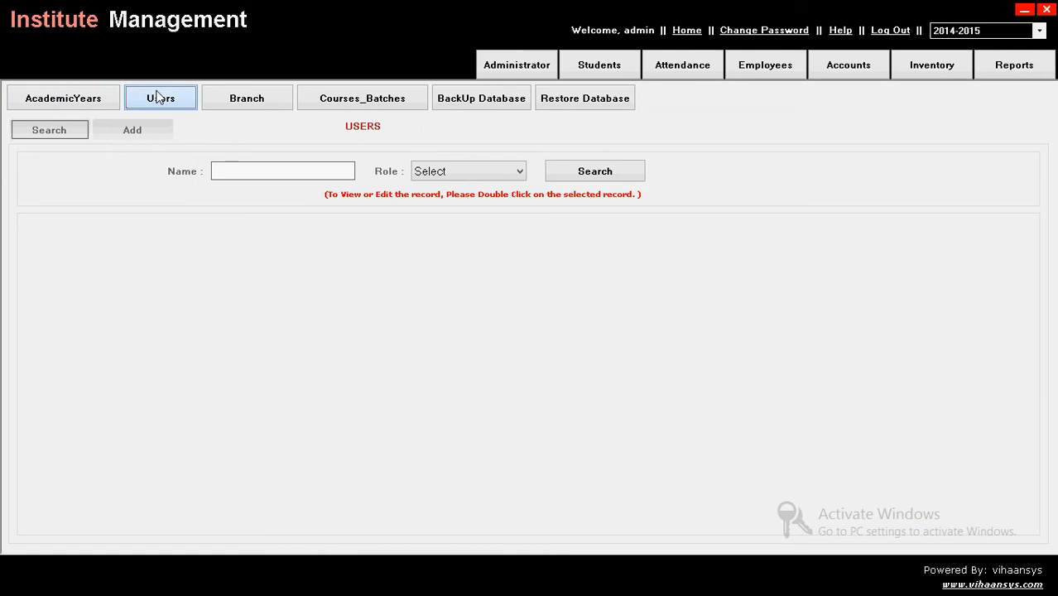
pyautogui.click(147, 140)
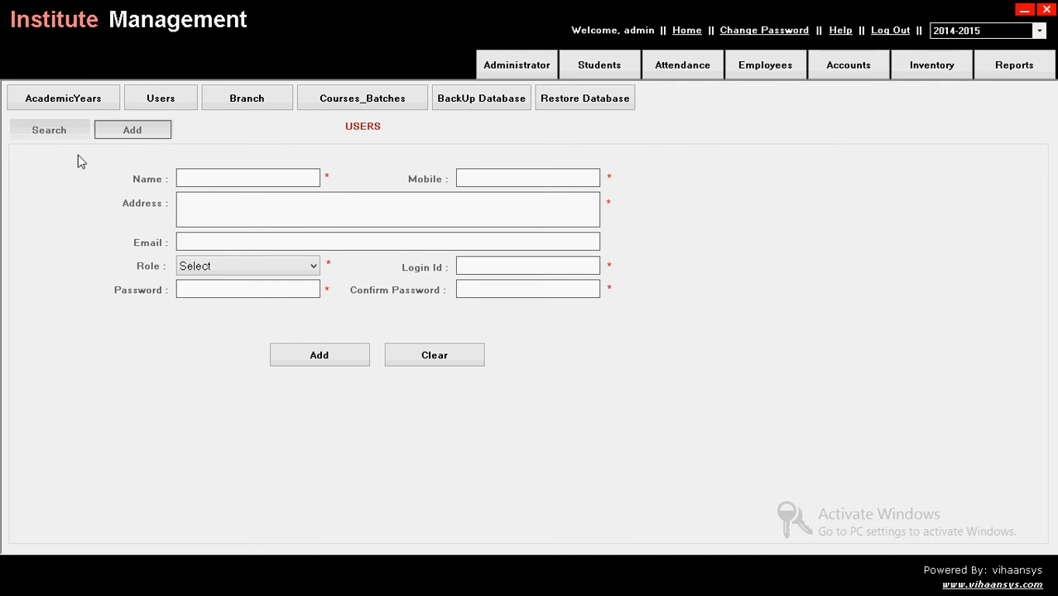
pyautogui.click(51, 132)
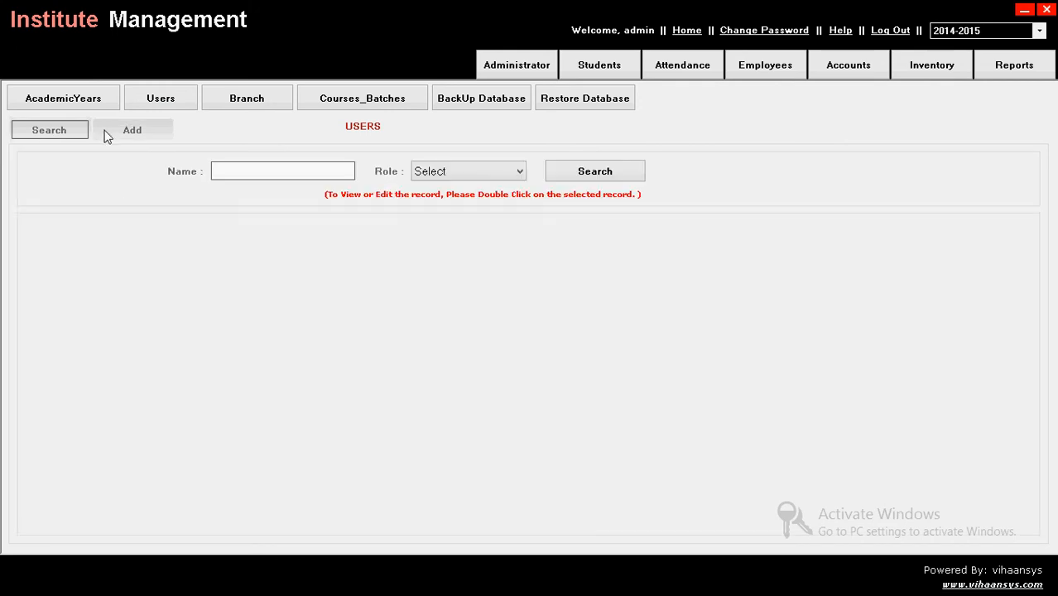
pyautogui.click(598, 172)
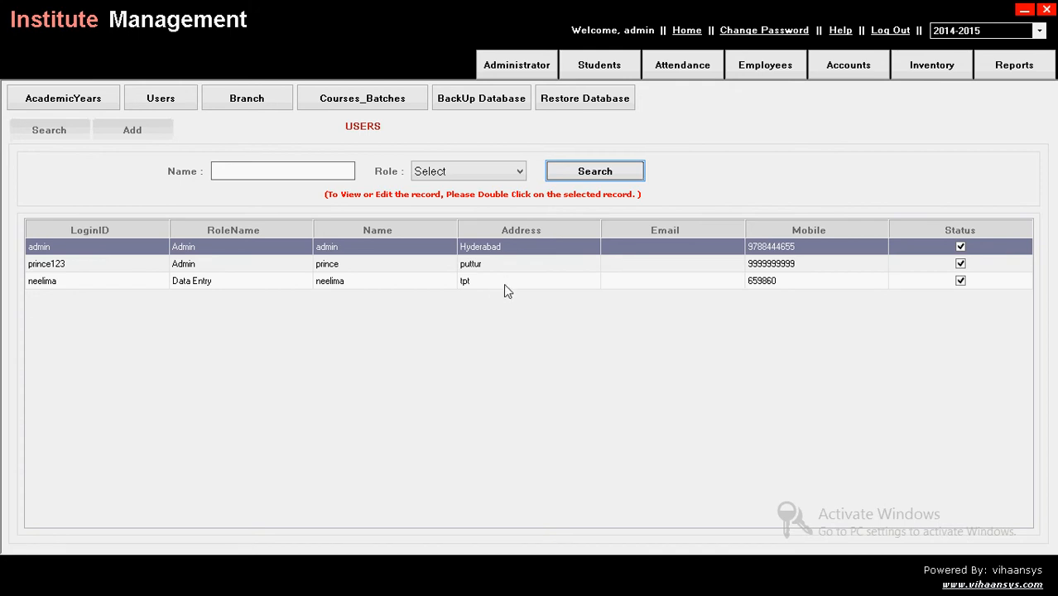
# Step: Try to clear the initial enrollment number of the Institute branch, update the record and return to the branch list
pyautogui.click(247, 101)
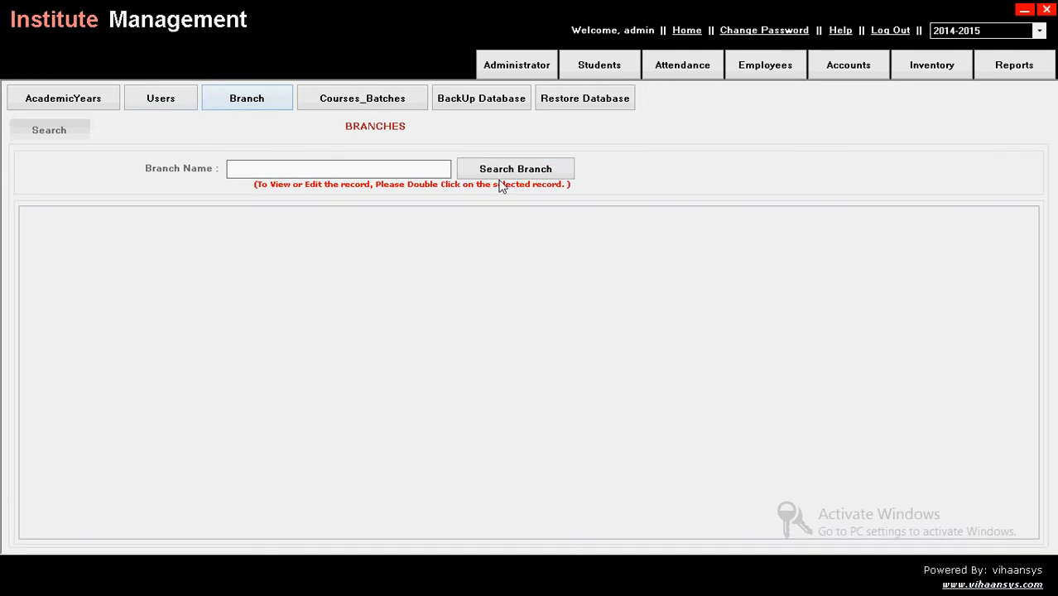
pyautogui.click(502, 174)
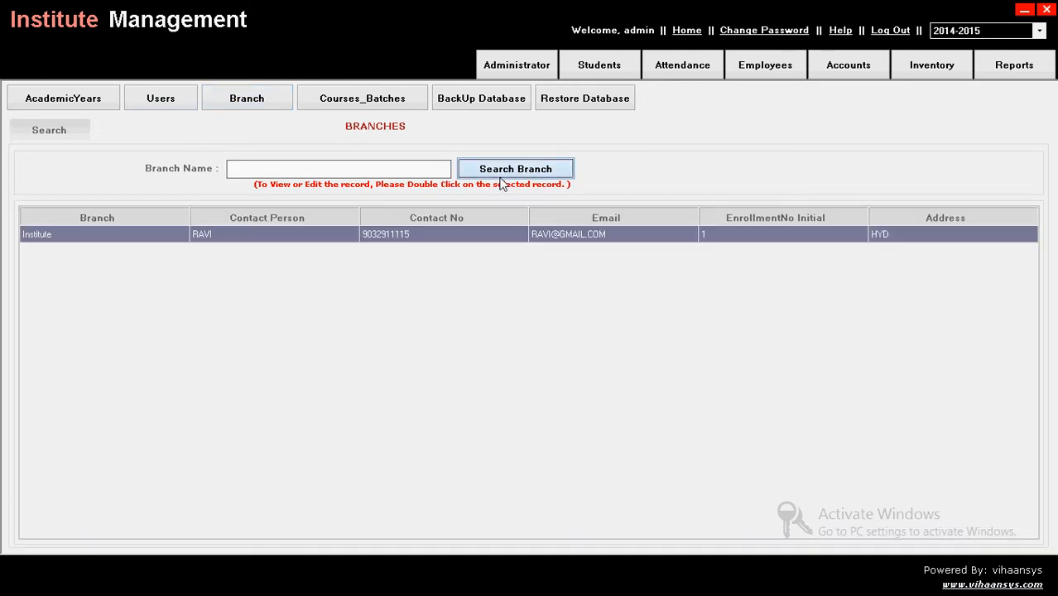
pyautogui.doubleClick(451, 238)
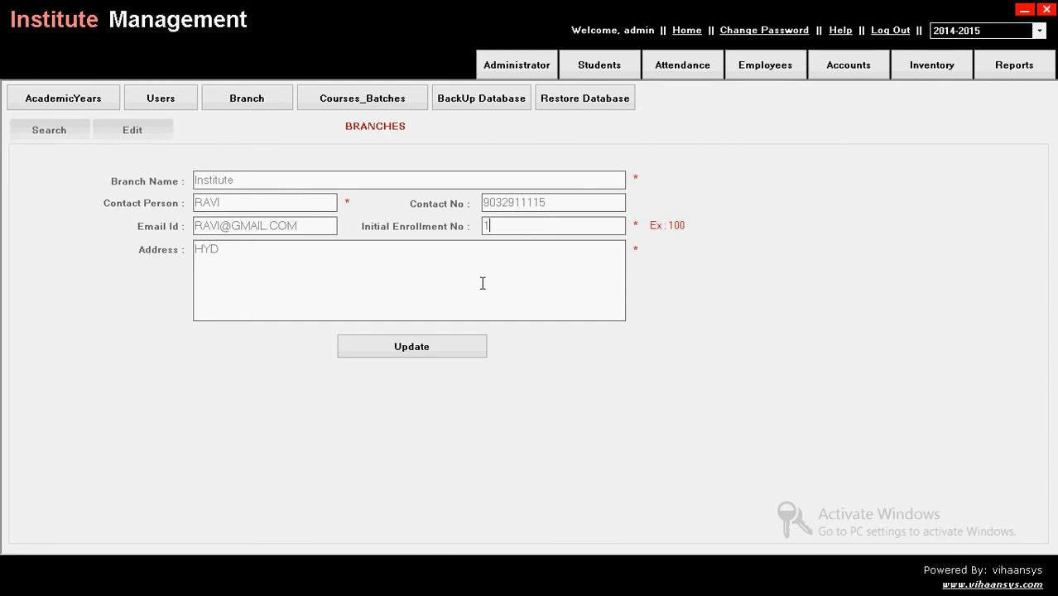
pyautogui.press('BackSpace')
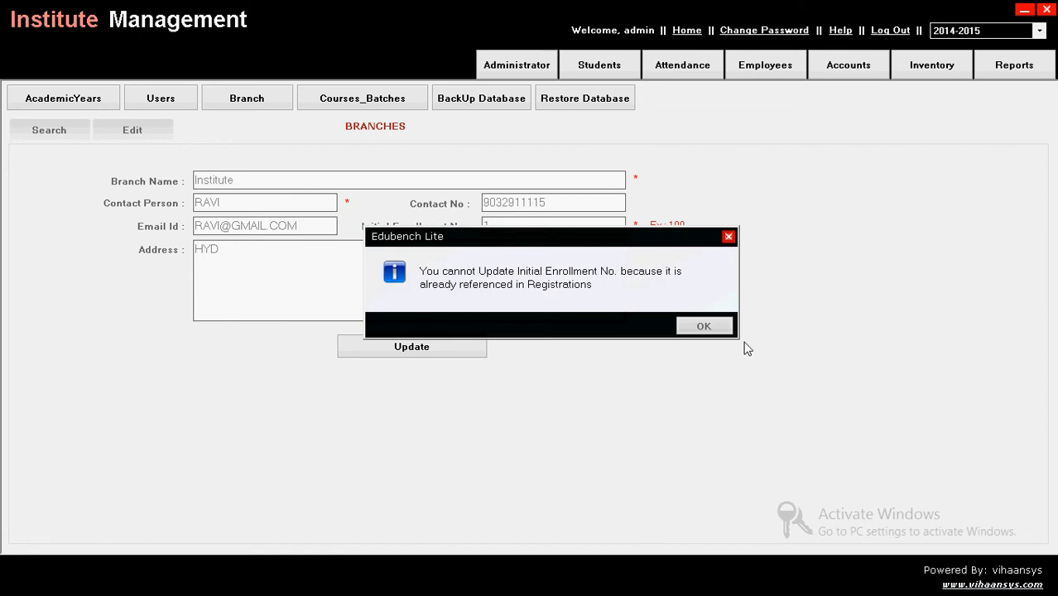
pyautogui.click(704, 326)
pyautogui.click(393, 354)
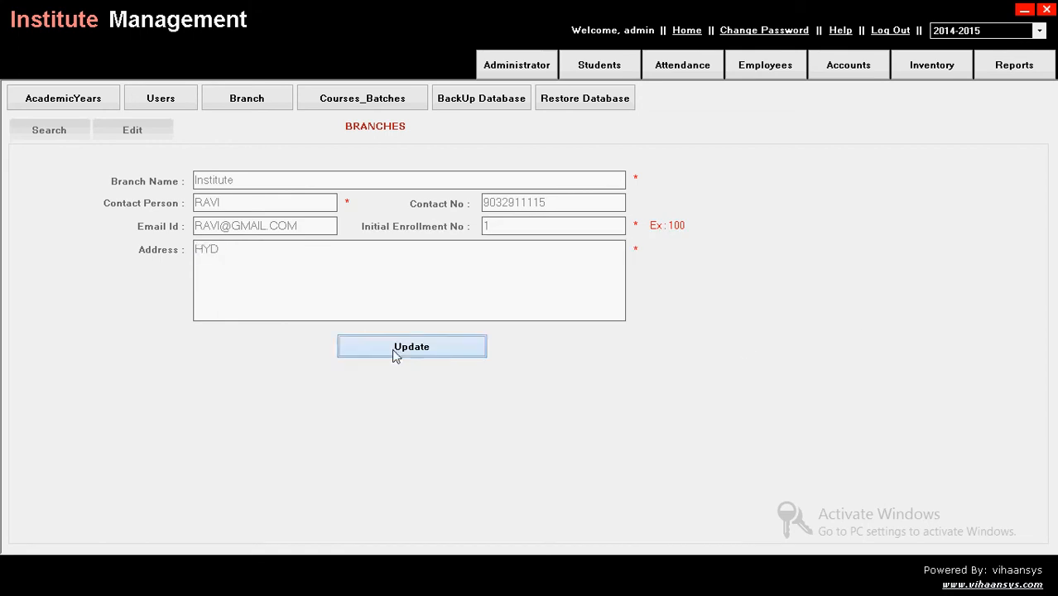
pyautogui.click(716, 328)
pyautogui.click(253, 99)
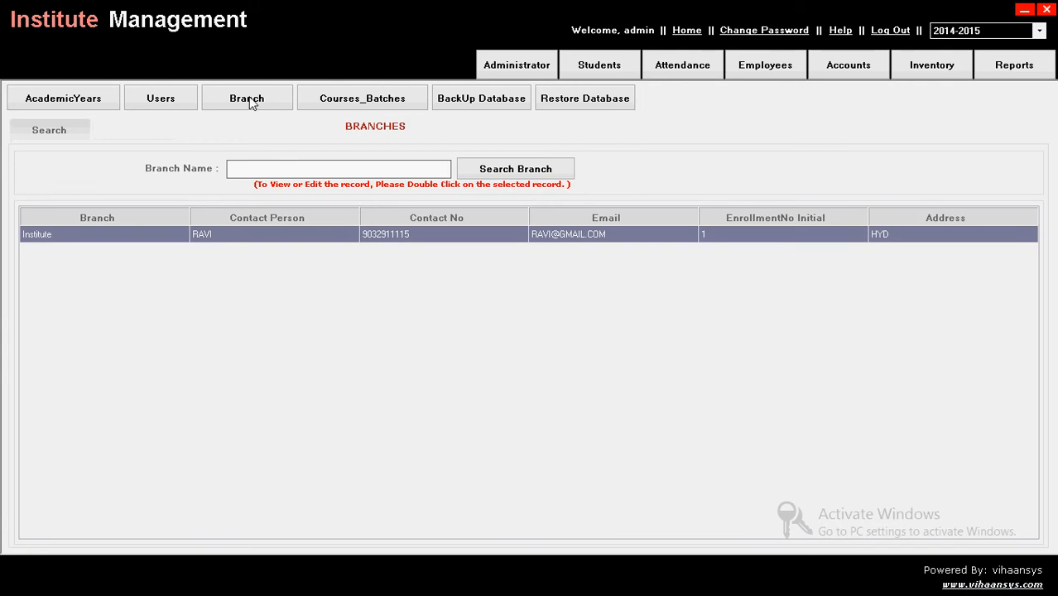
# Step: Add a new course named "adv java" in the courses and batches section
pyautogui.click(378, 99)
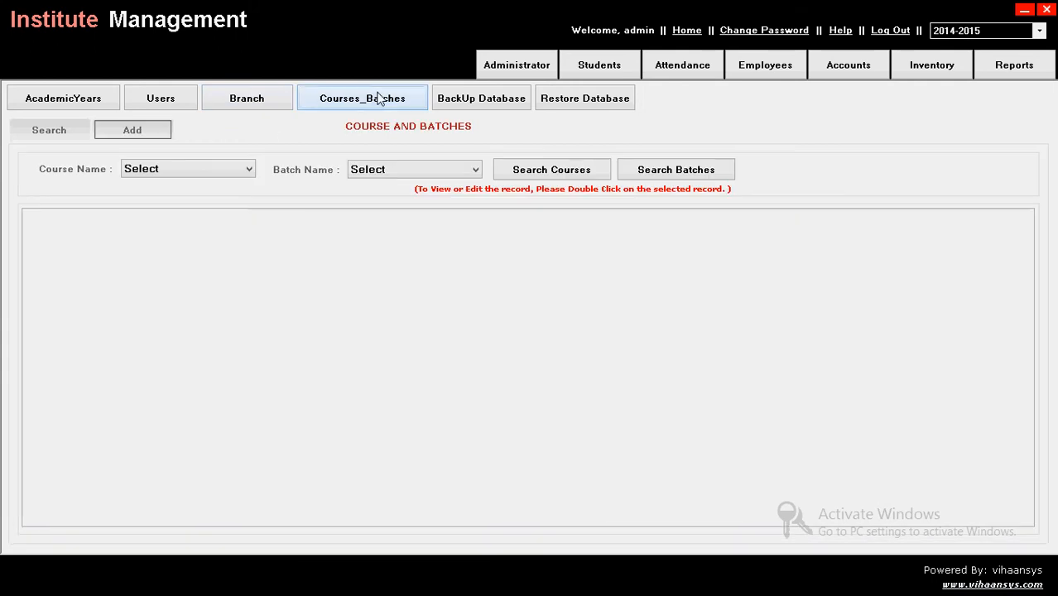
pyautogui.click(133, 130)
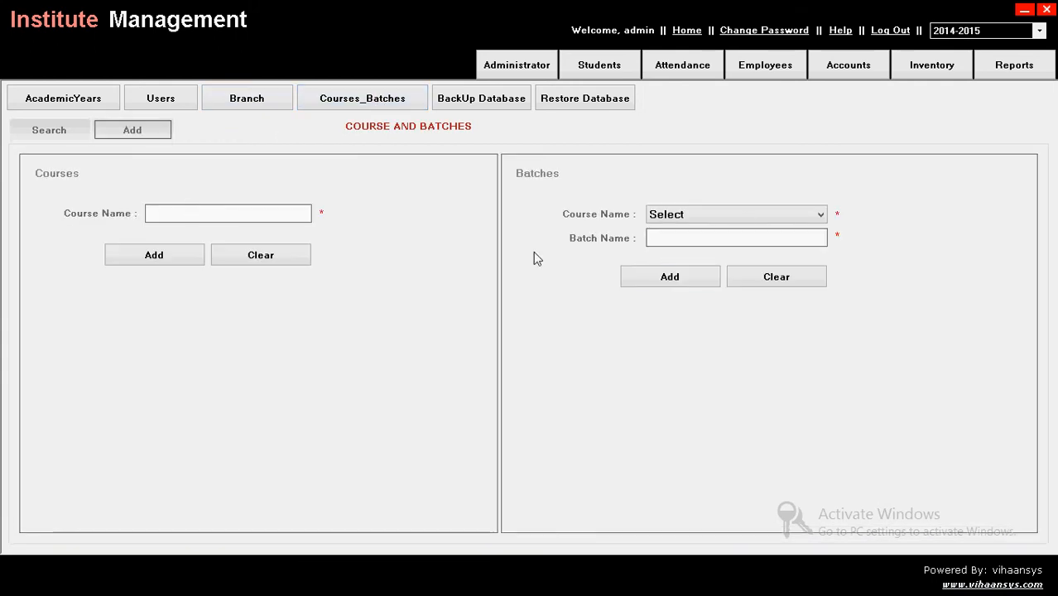
pyautogui.click(740, 216)
pyautogui.click(701, 213)
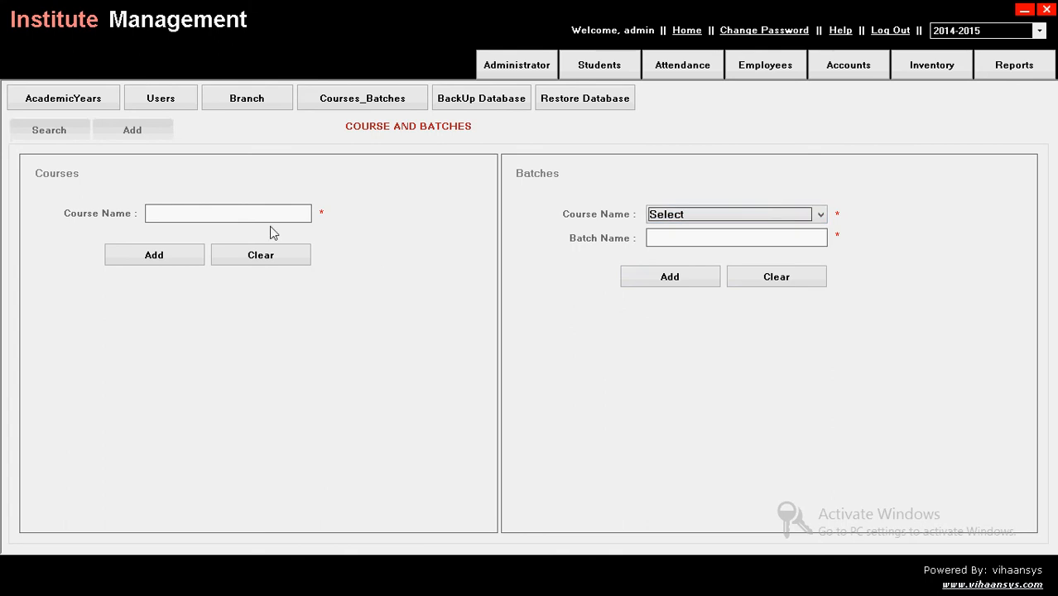
pyautogui.click(250, 213)
pyautogui.write('adv ja')
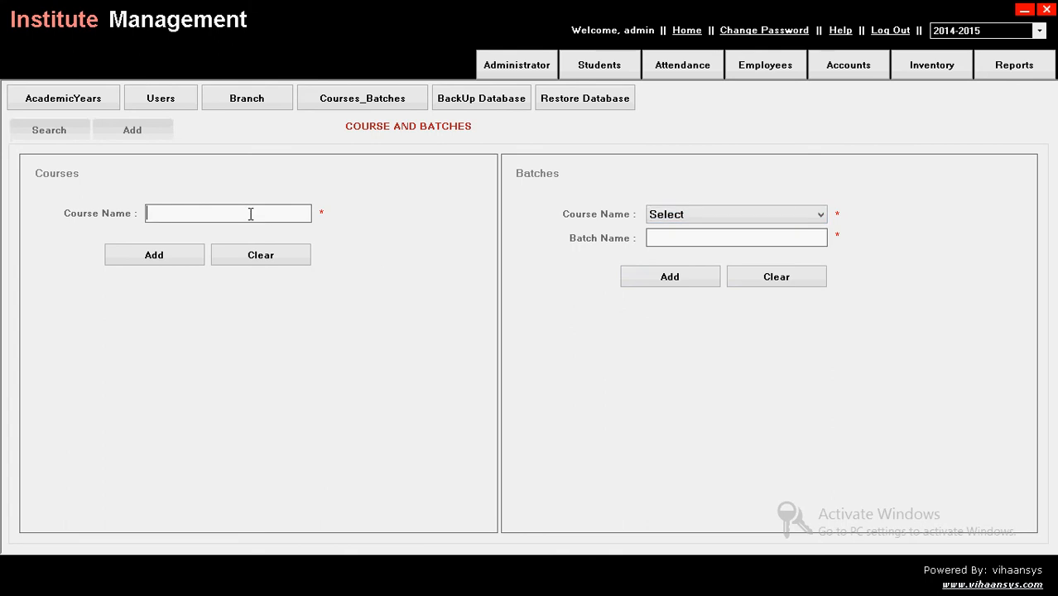
pyautogui.write('va')
pyautogui.click(173, 257)
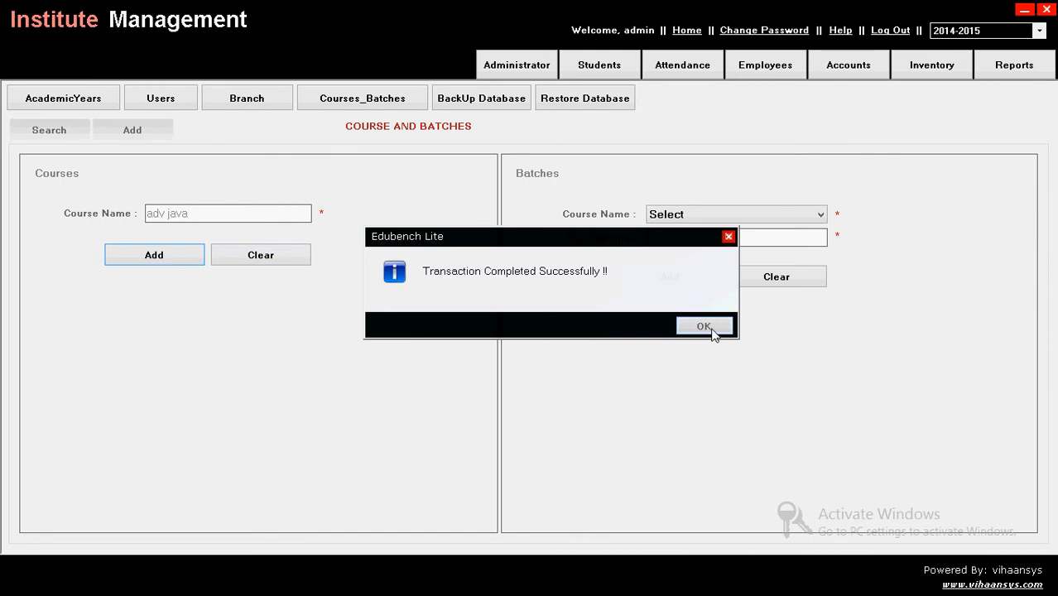
pyautogui.click(711, 328)
# Step: Add a batch named "2" to the adv java course
pyautogui.click(713, 220)
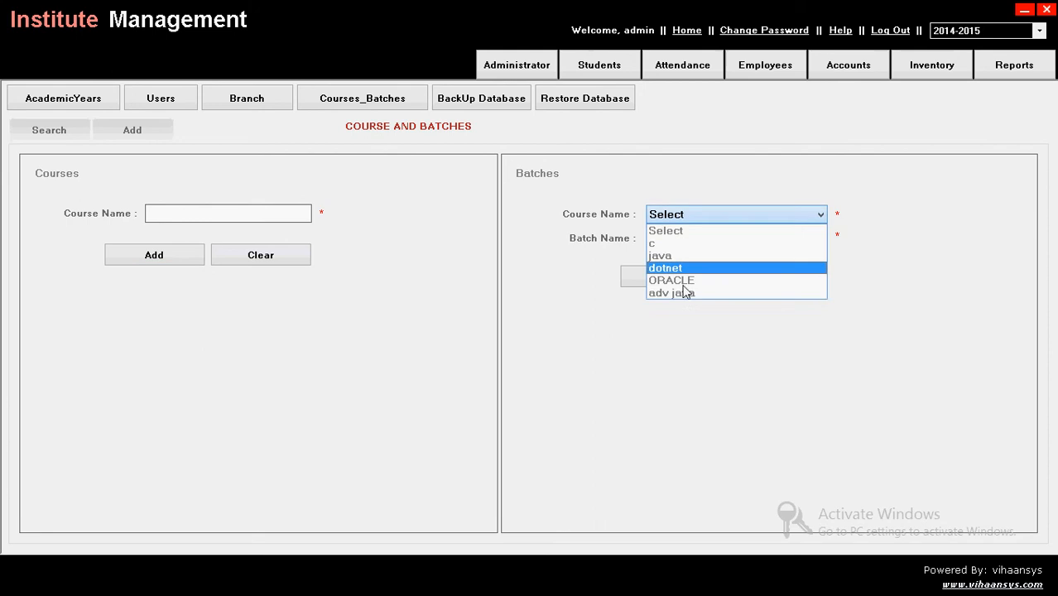
pyautogui.click(684, 295)
pyautogui.click(678, 240)
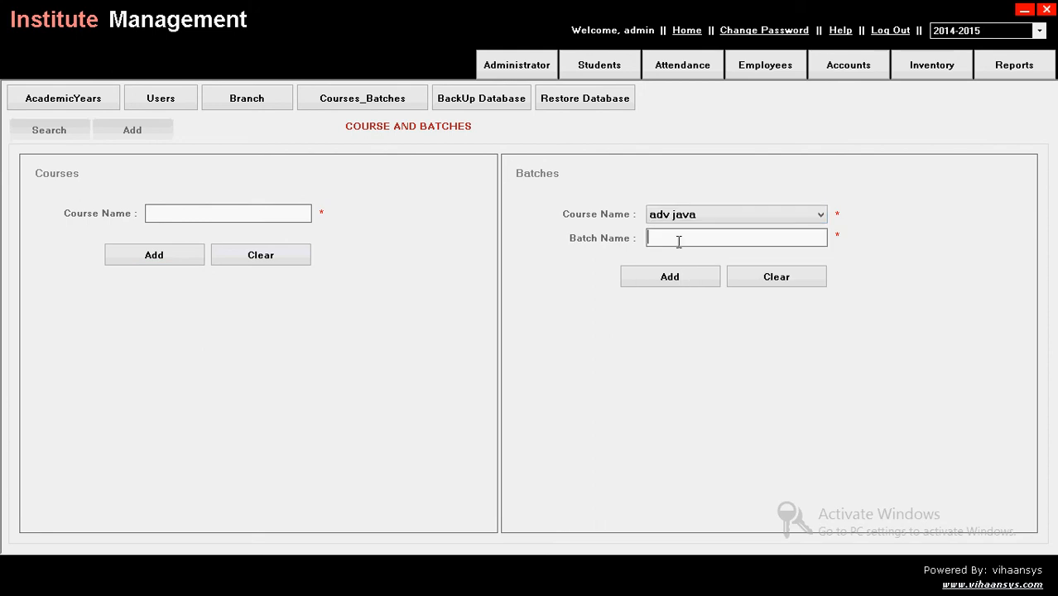
pyautogui.write('2')
pyautogui.click(669, 277)
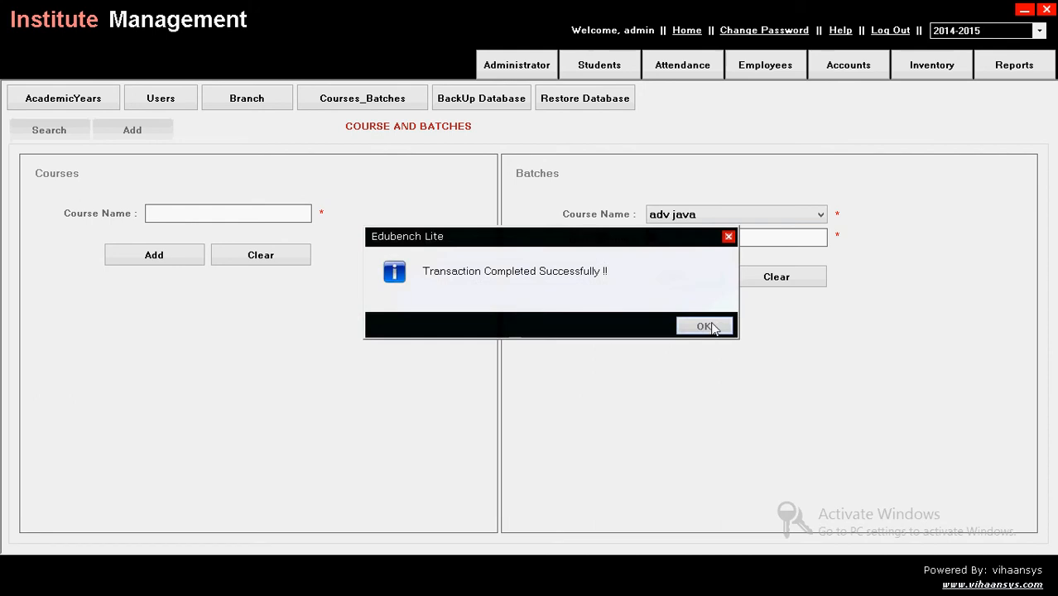
pyautogui.click(703, 326)
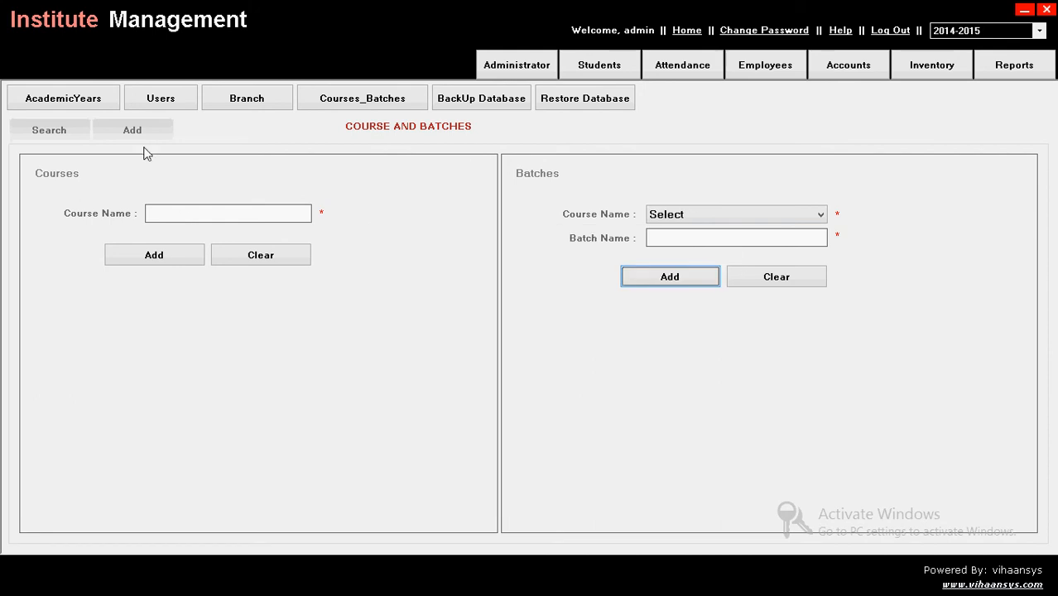
# Step: Back up the database to drive C as an MS Access file named EduLite
pyautogui.click(492, 99)
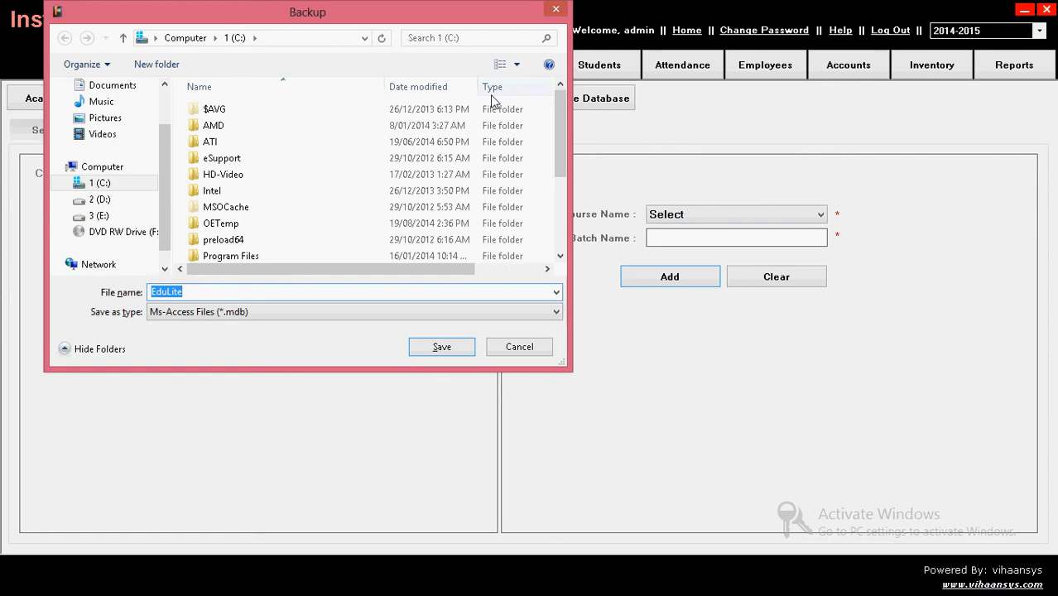
pyautogui.click(442, 347)
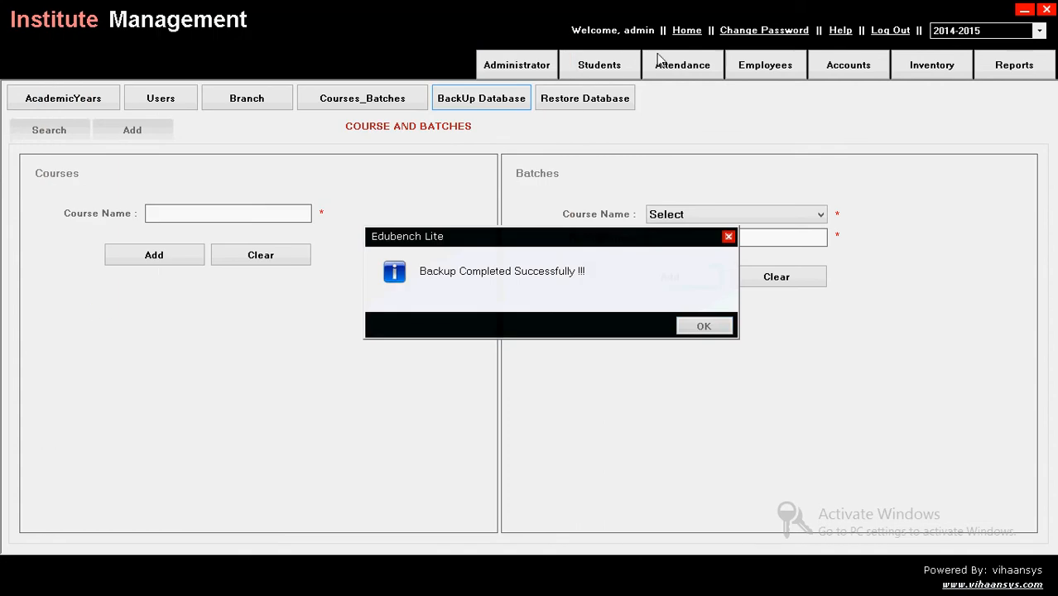
pyautogui.click(699, 325)
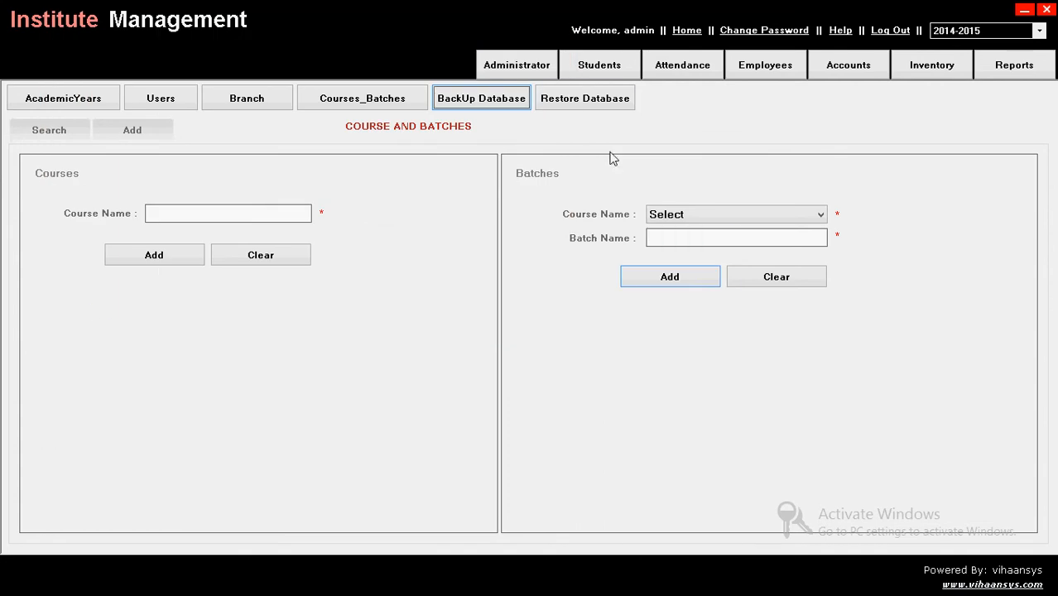
# Step: Try to restore the database from the EduLite file on drive C
pyautogui.click(582, 100)
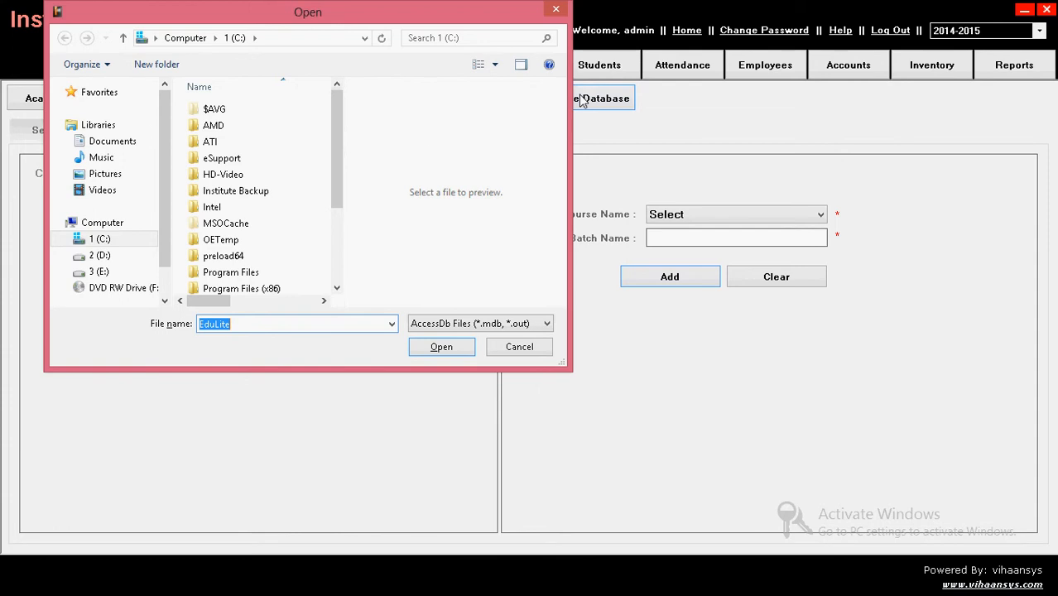
pyautogui.click(452, 347)
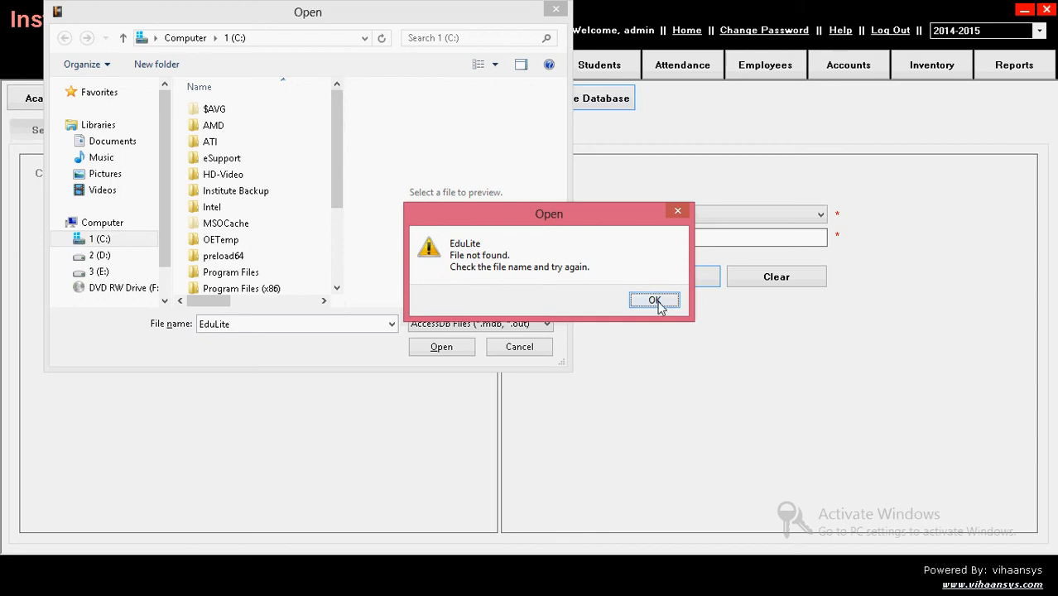
pyautogui.click(655, 301)
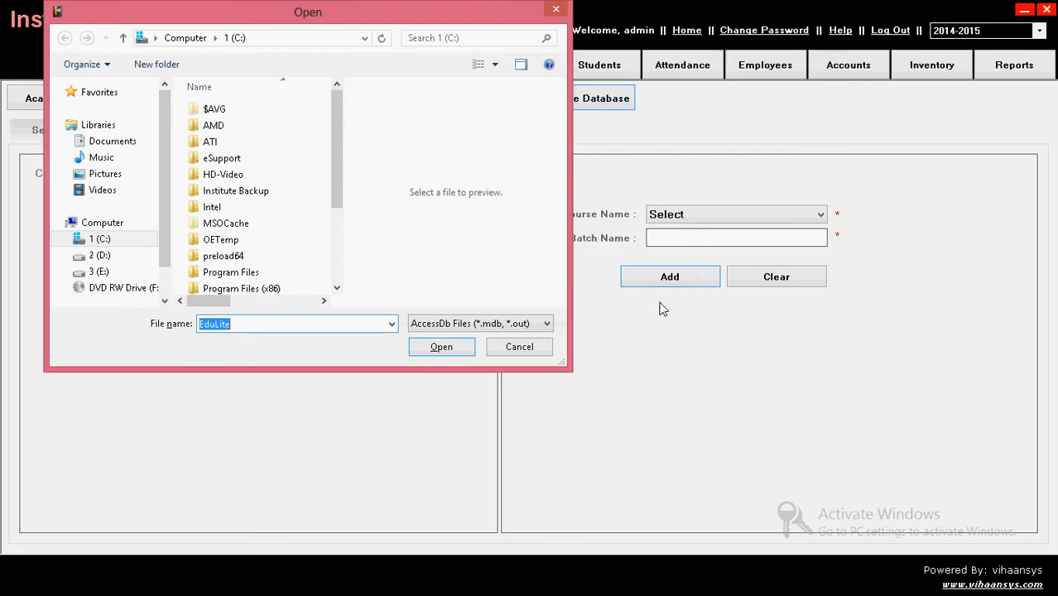
pyautogui.click(557, 12)
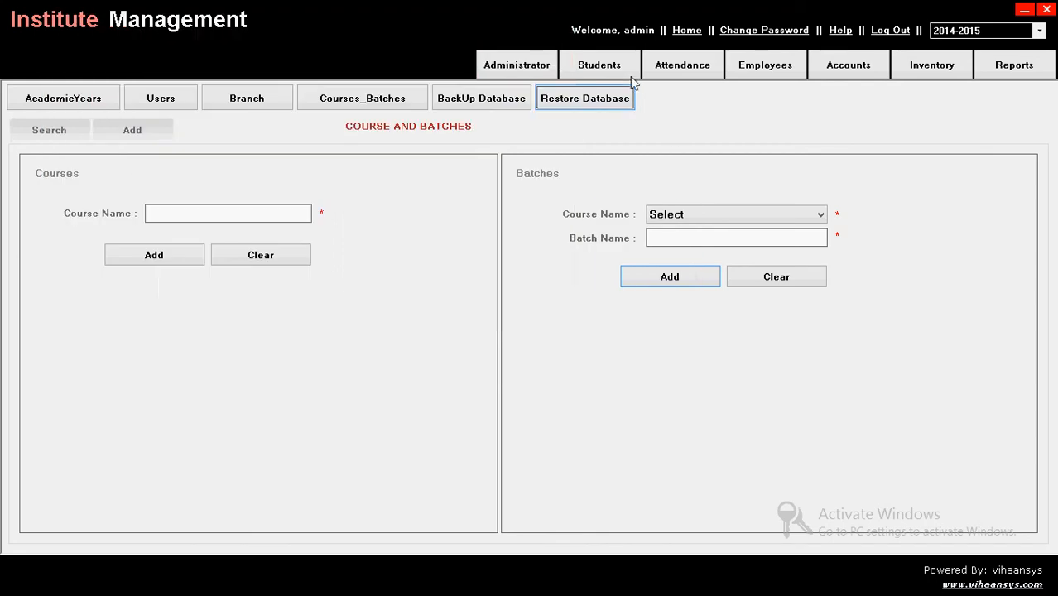
# Step: View the blank student registration form and search both the current and the previous students' registrations
pyautogui.click(607, 68)
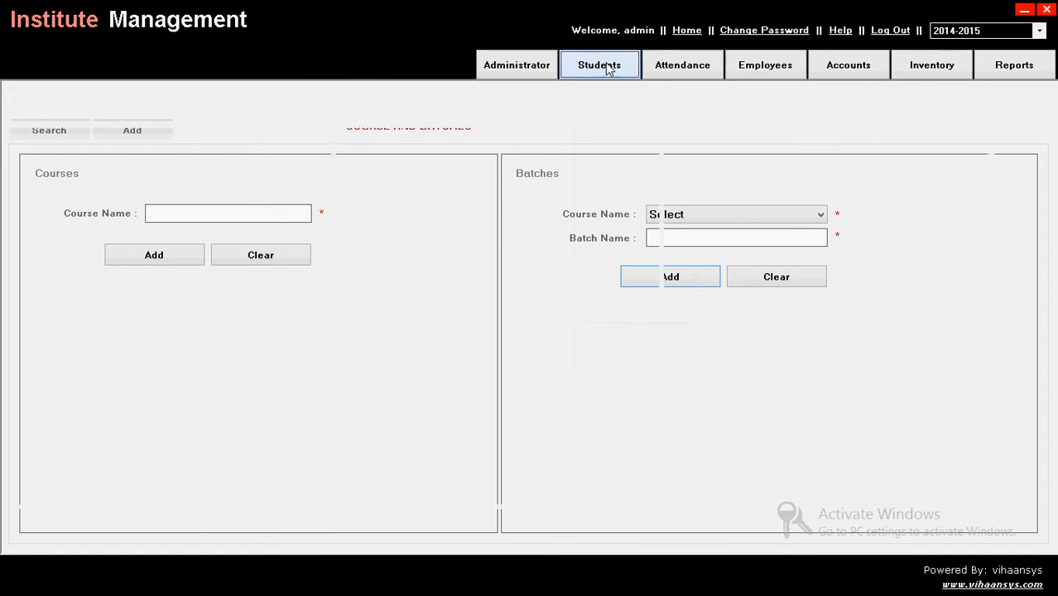
pyautogui.click(74, 105)
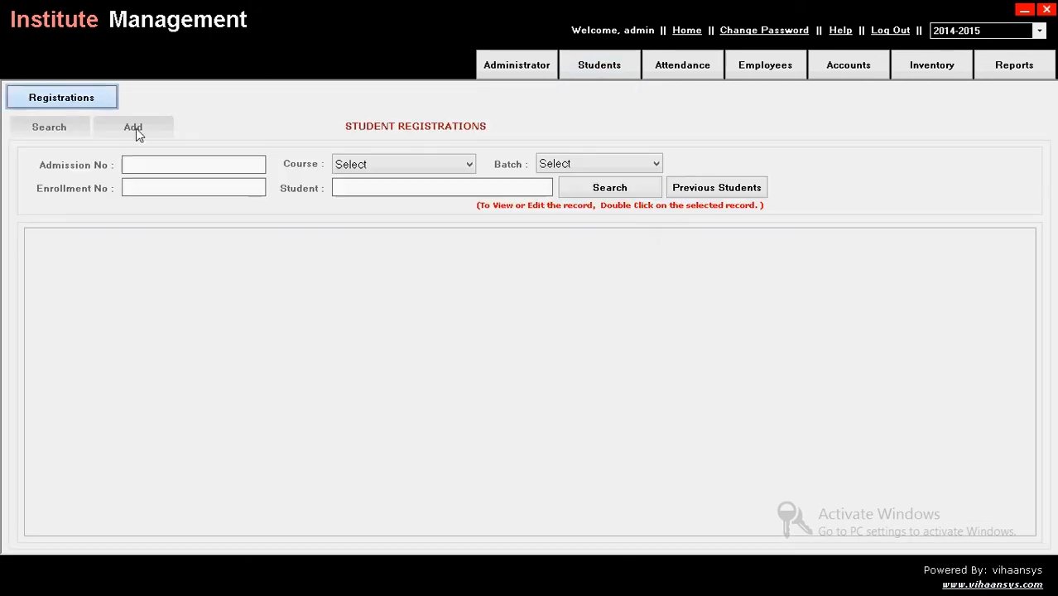
pyautogui.click(137, 131)
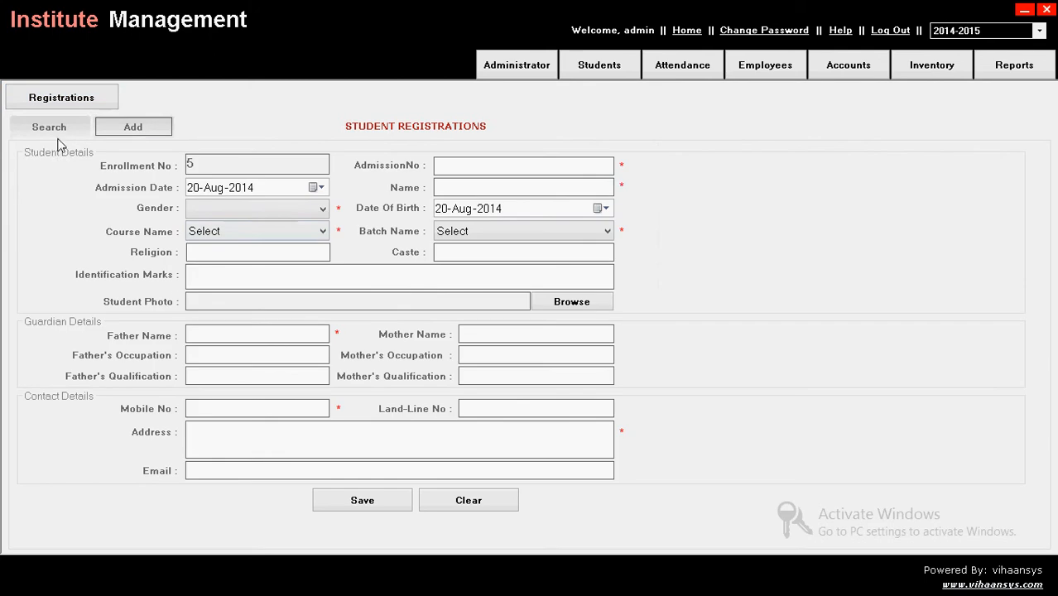
pyautogui.click(58, 126)
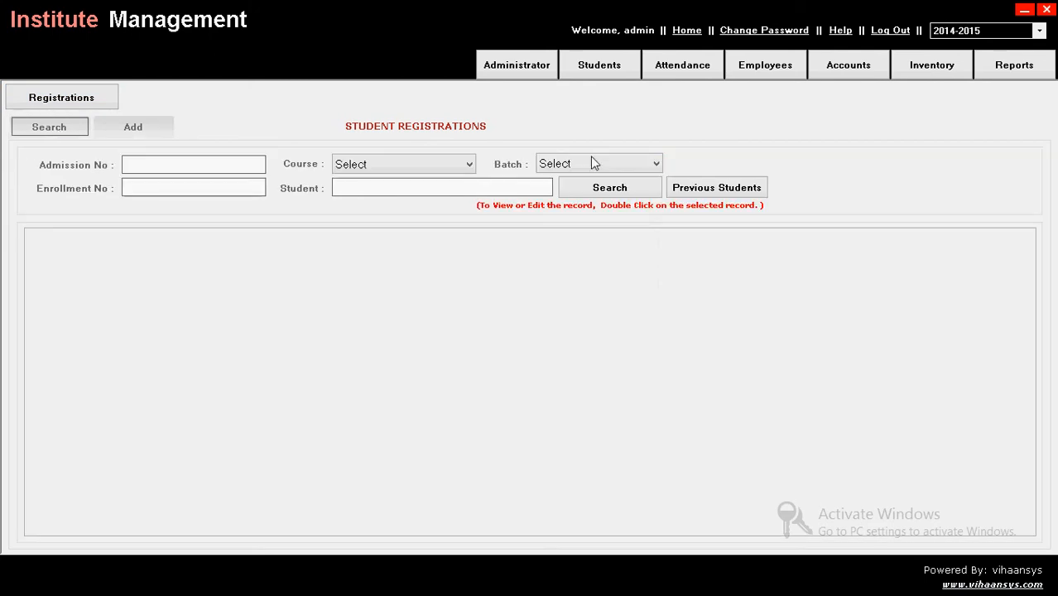
pyautogui.click(613, 191)
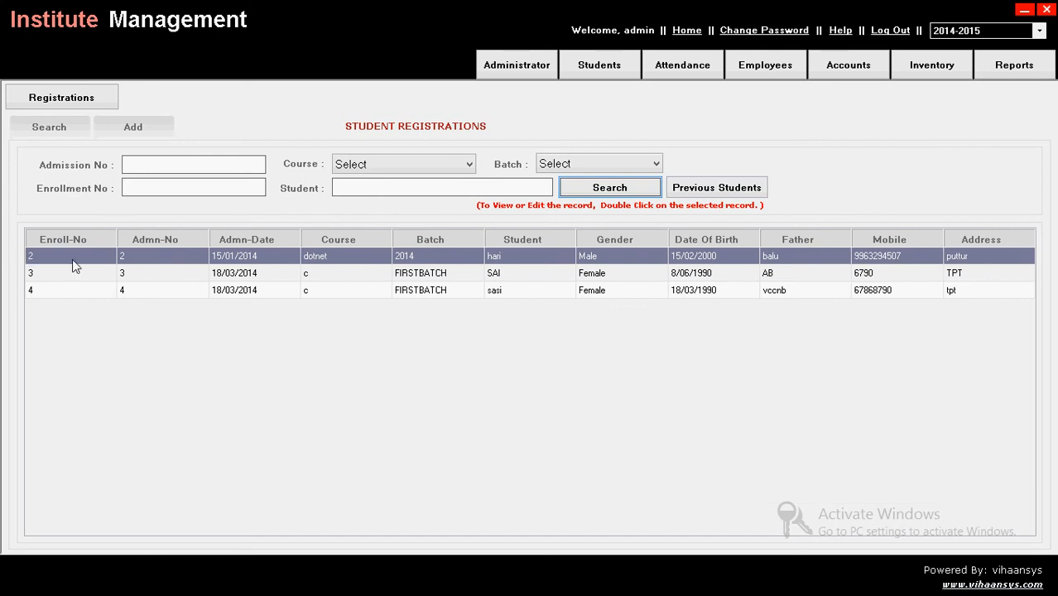
pyautogui.click(735, 191)
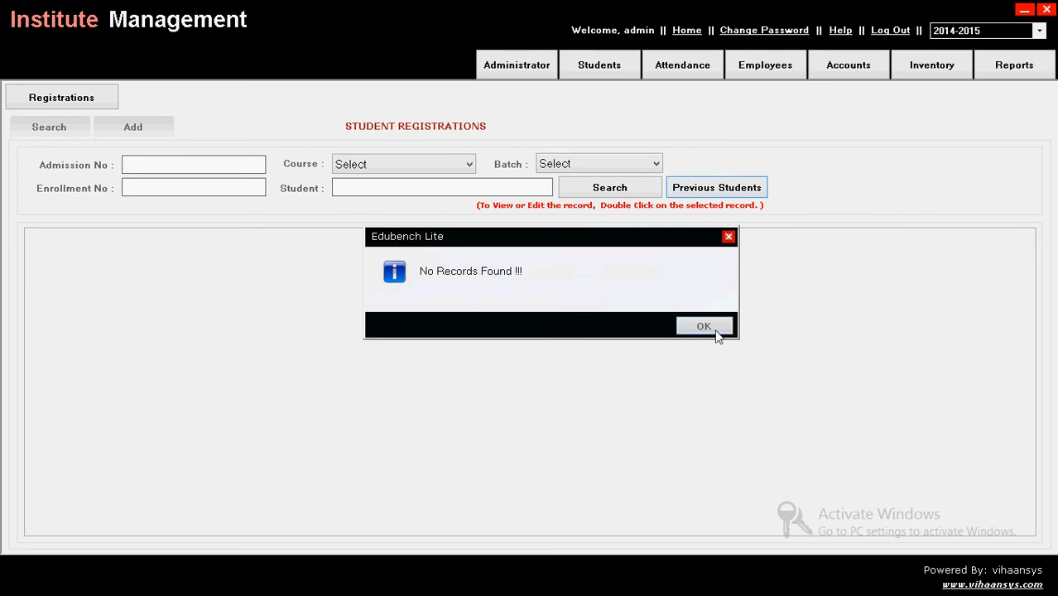
pyautogui.click(703, 326)
# Step: Enter the mother's name in the registration of the last student in the full student list and update the record
pyautogui.click(622, 189)
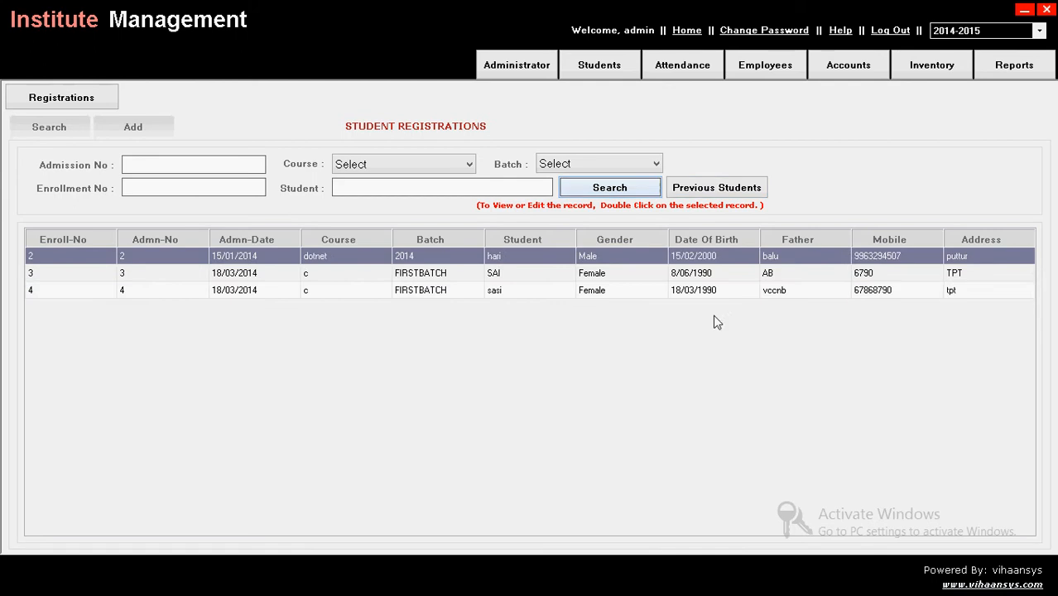
pyautogui.doubleClick(661, 295)
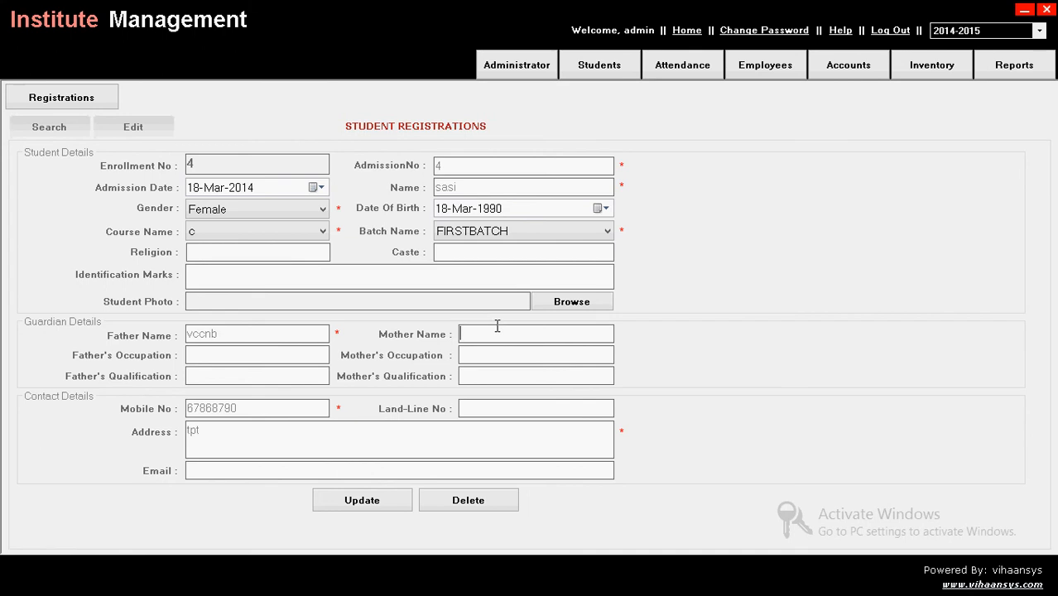
pyautogui.write('hema')
pyautogui.click(360, 503)
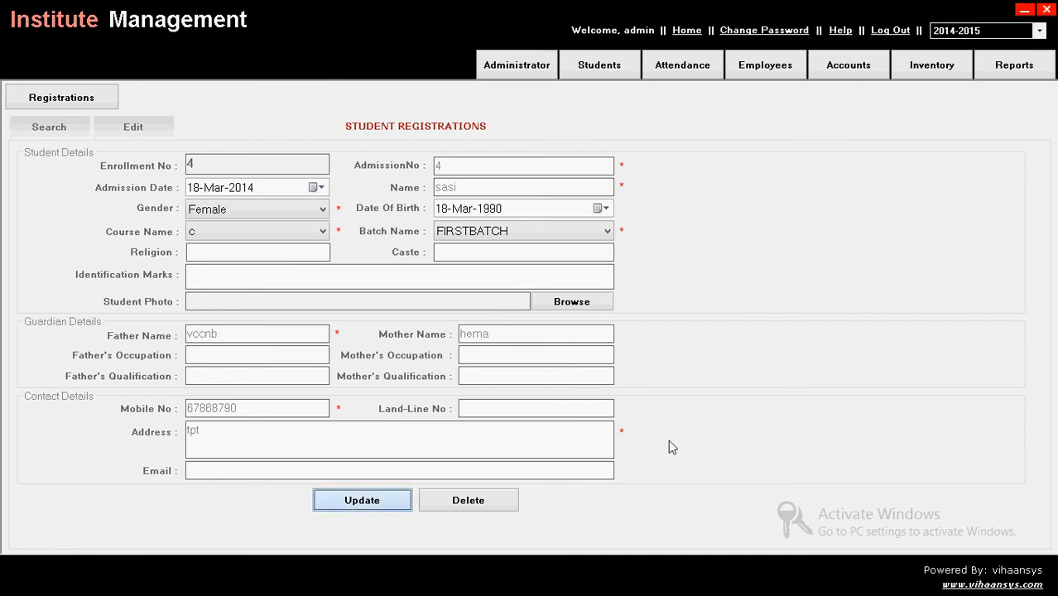
pyautogui.click(705, 327)
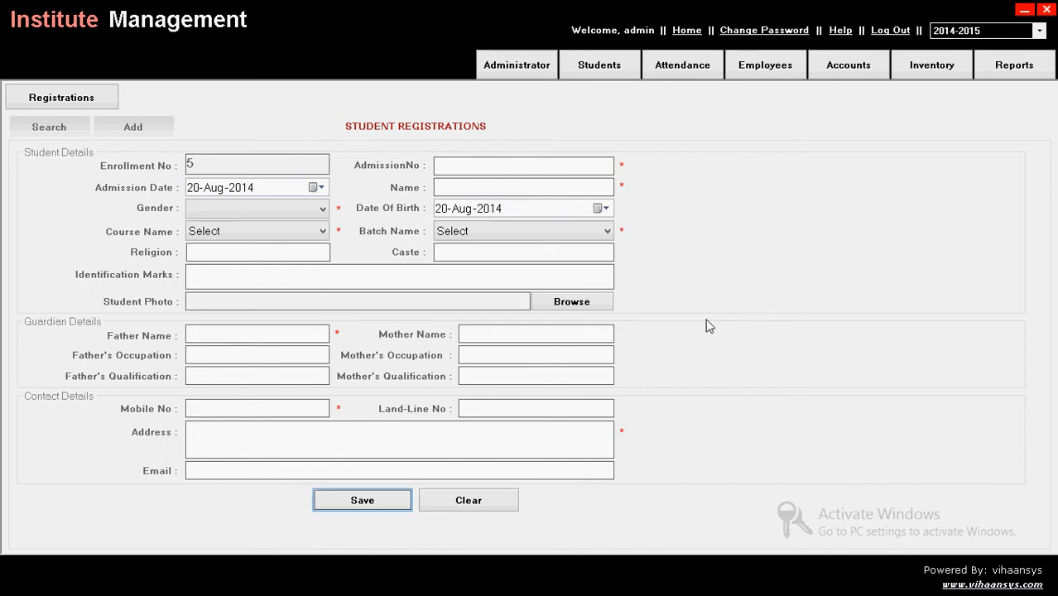
# Step: Start a new student attendance entry and search for students of the ORACLE course in FIRSTBATCH
pyautogui.click(701, 76)
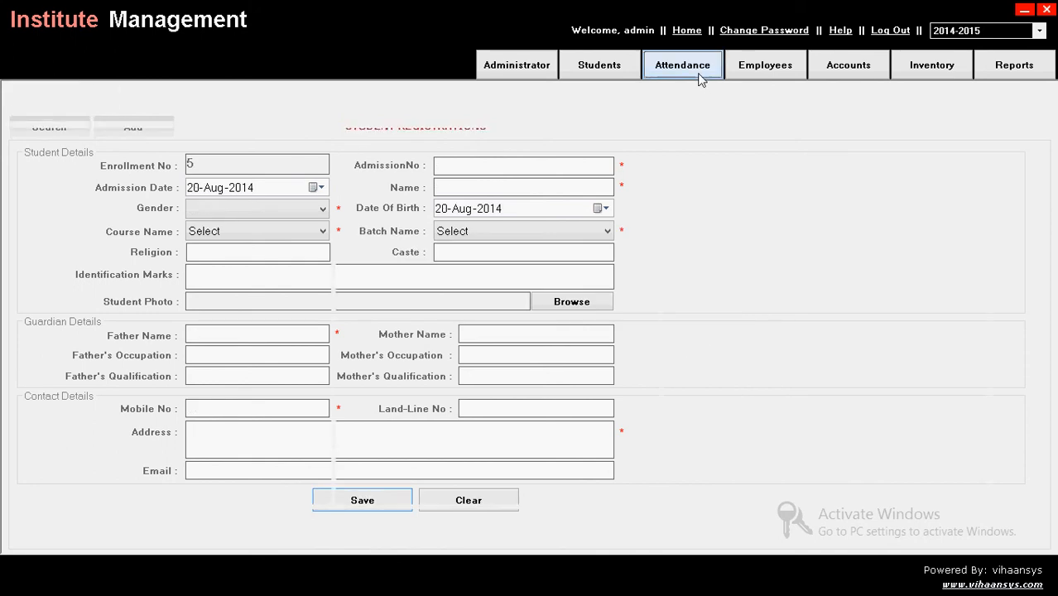
pyautogui.click(74, 96)
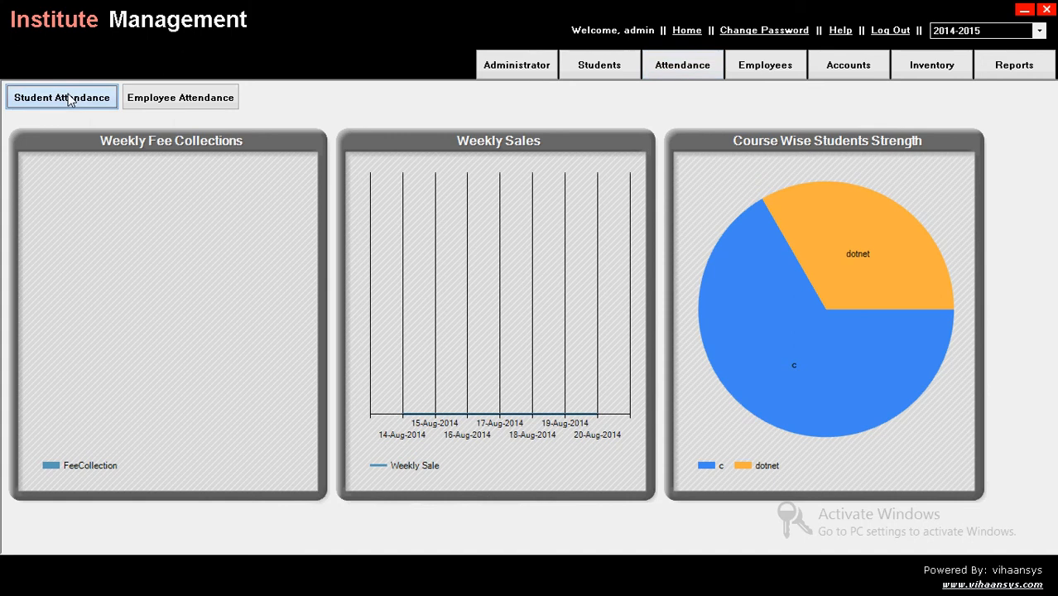
pyautogui.click(125, 130)
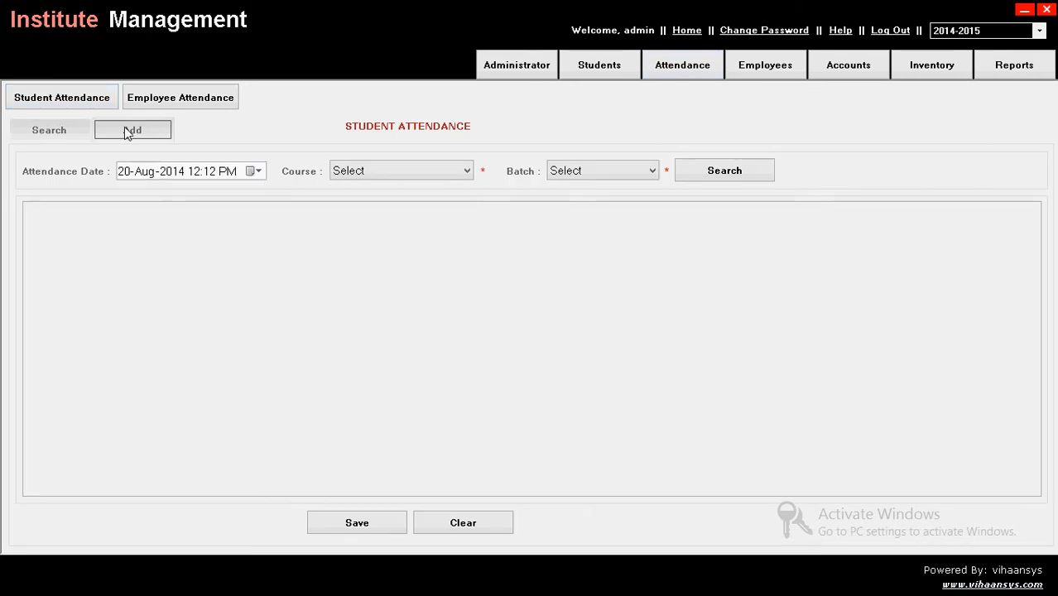
pyautogui.click(415, 173)
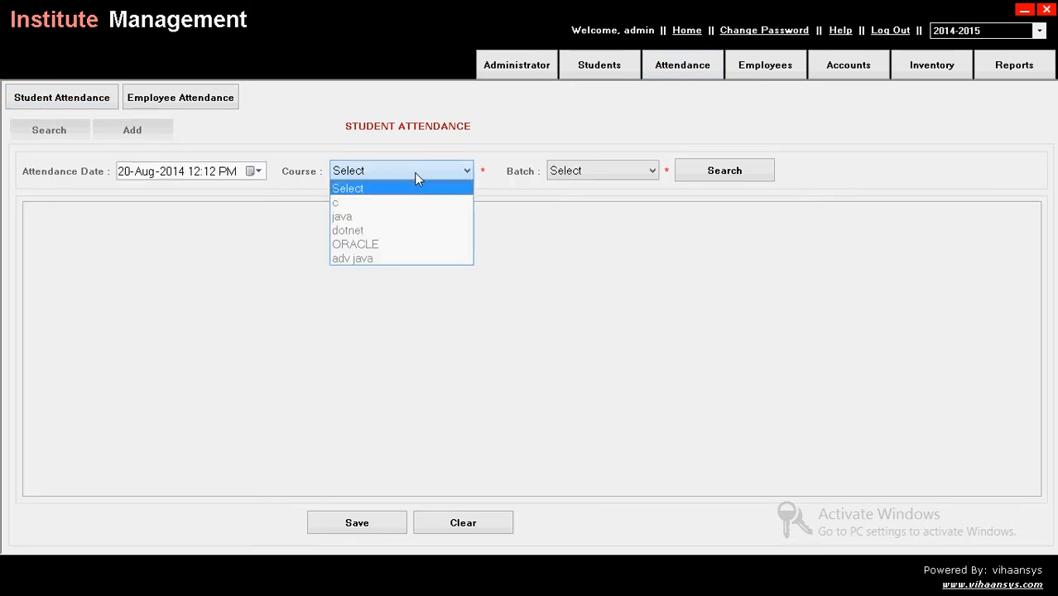
pyautogui.click(369, 244)
pyautogui.click(567, 172)
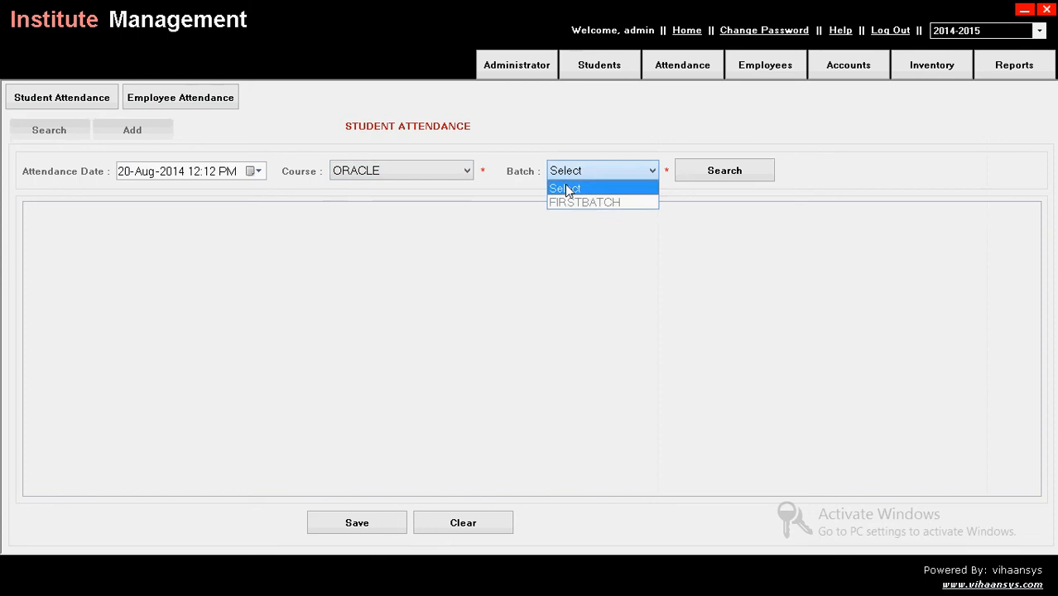
pyautogui.click(566, 203)
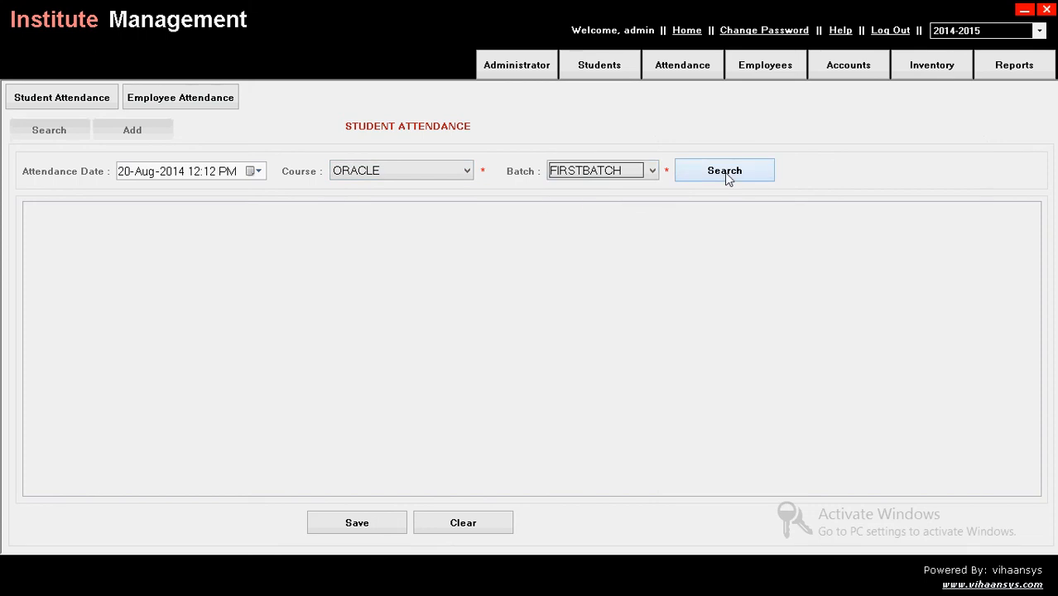
pyautogui.click(726, 177)
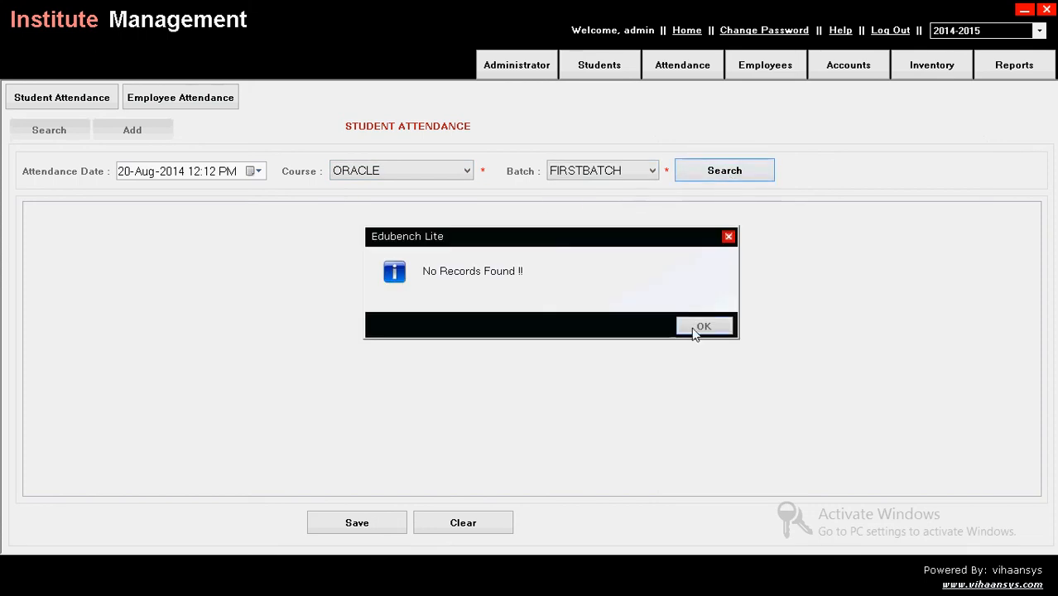
pyautogui.click(703, 327)
# Step: Switch the attendance entry to course c and search for students in batch 2013
pyautogui.click(383, 173)
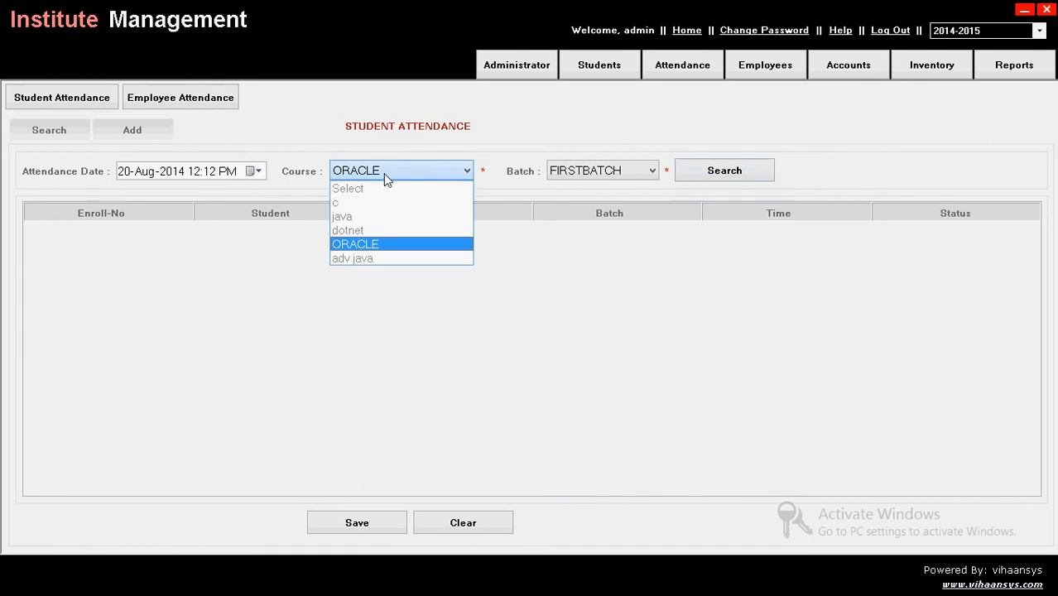
pyautogui.click(372, 206)
pyautogui.click(726, 174)
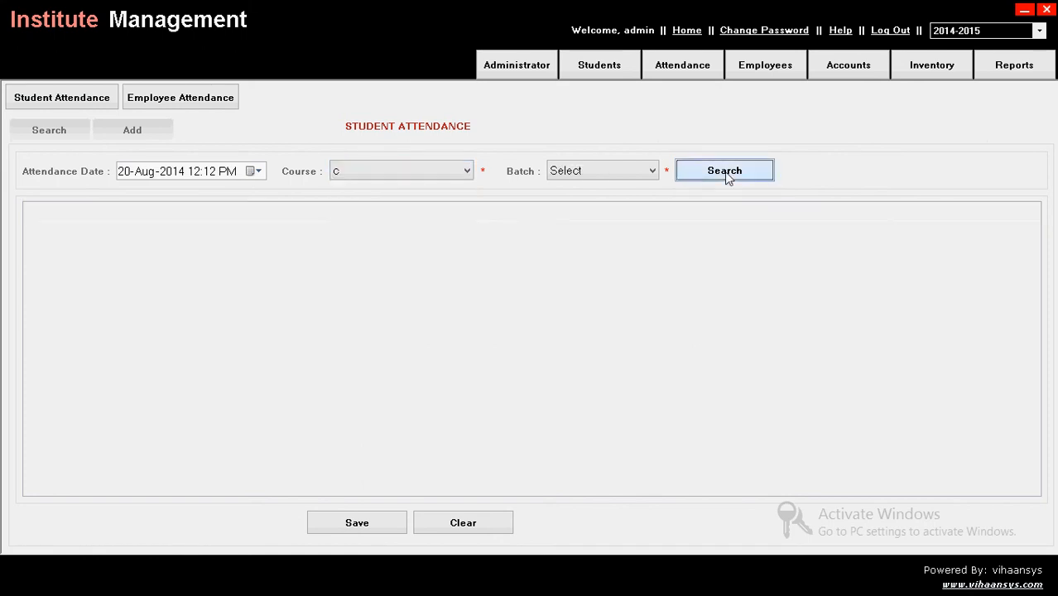
pyautogui.click(703, 327)
pyautogui.click(612, 168)
pyautogui.click(601, 204)
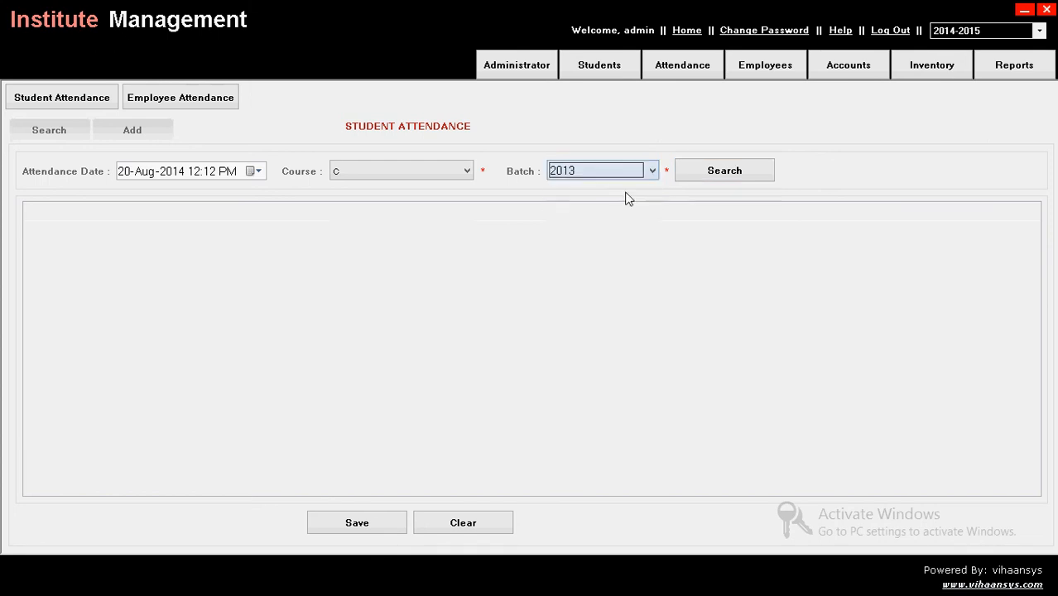
pyautogui.click(701, 175)
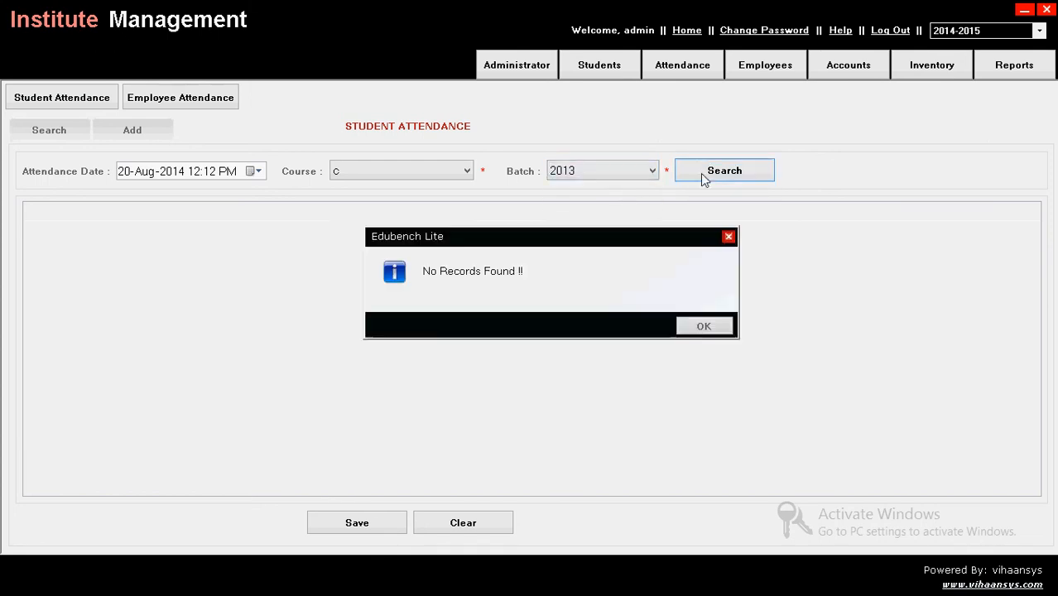
pyautogui.click(697, 328)
# Step: Load the students of course c in FIRSTBATCH into the attendance entry
pyautogui.click(602, 172)
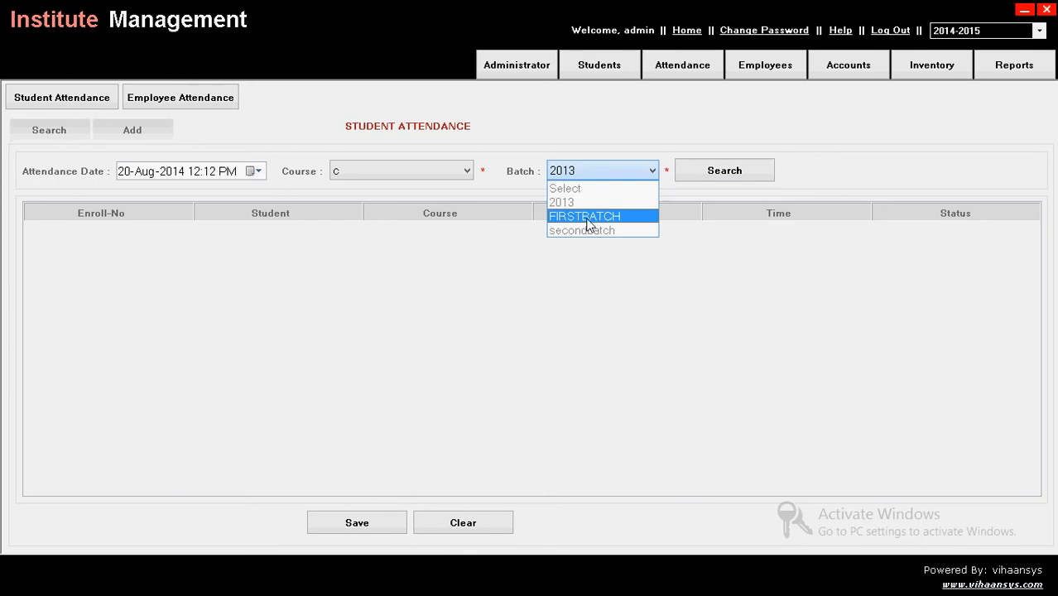
pyautogui.click(587, 219)
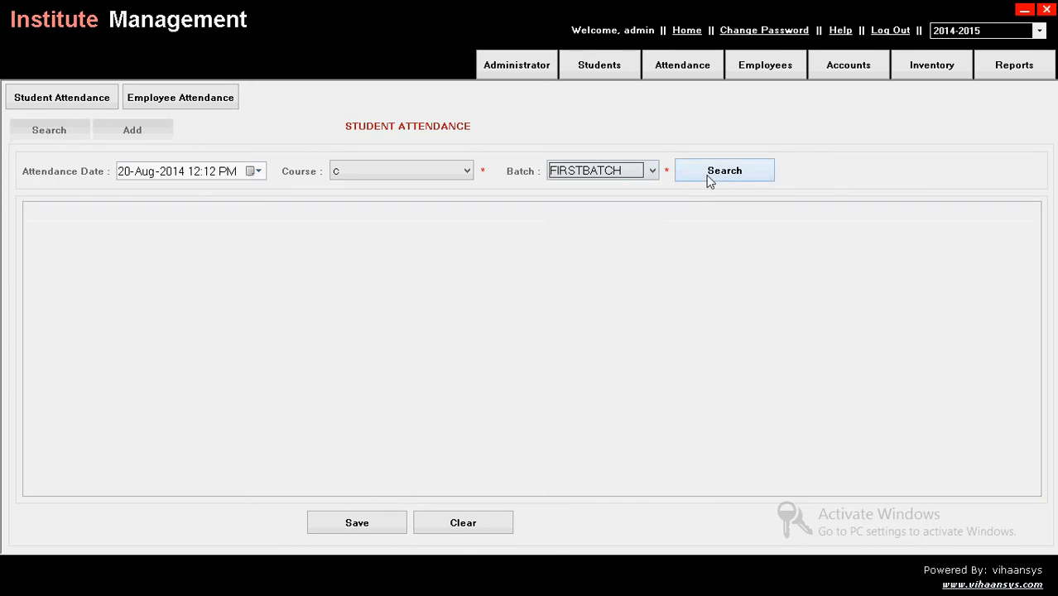
pyautogui.click(708, 179)
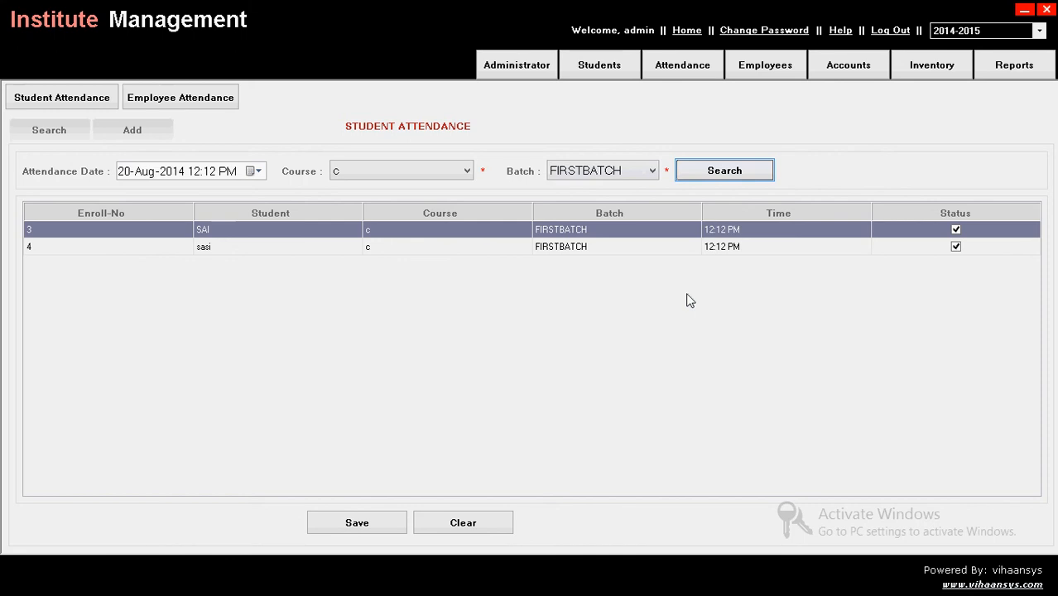
# Step: Mark the student with enrolment number 3 as absent and save the student attendance
pyautogui.click(955, 230)
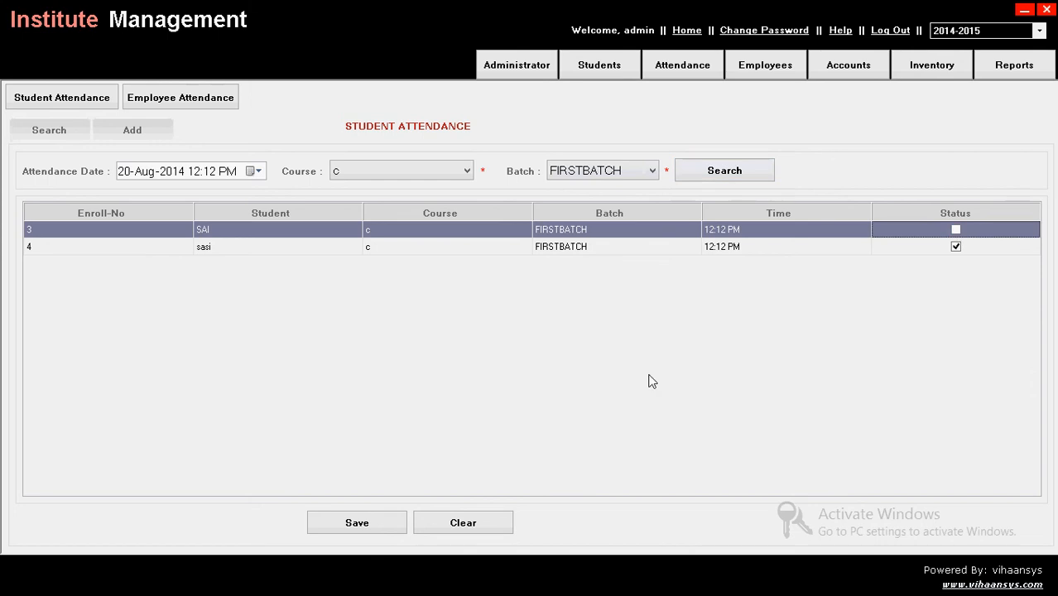
pyautogui.click(324, 526)
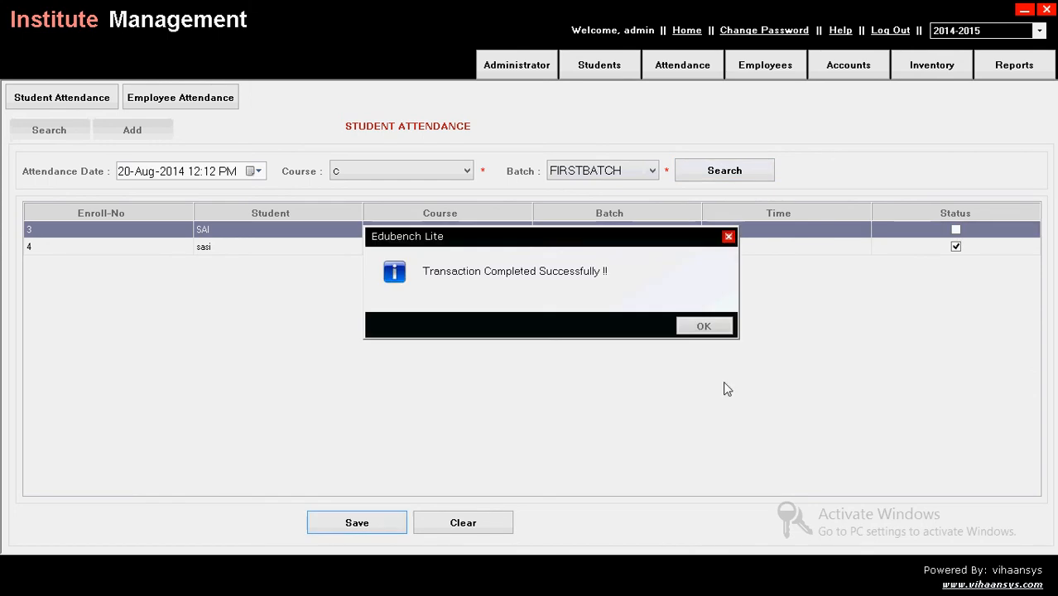
pyautogui.click(700, 327)
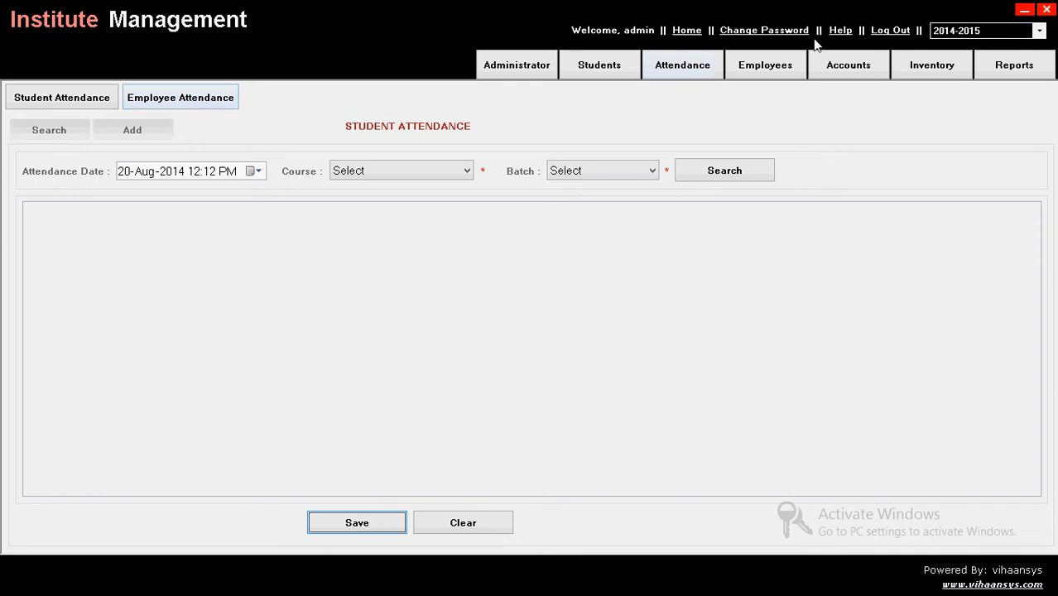
# Step: Open a blank employee registration form to review its fields
pyautogui.click(770, 72)
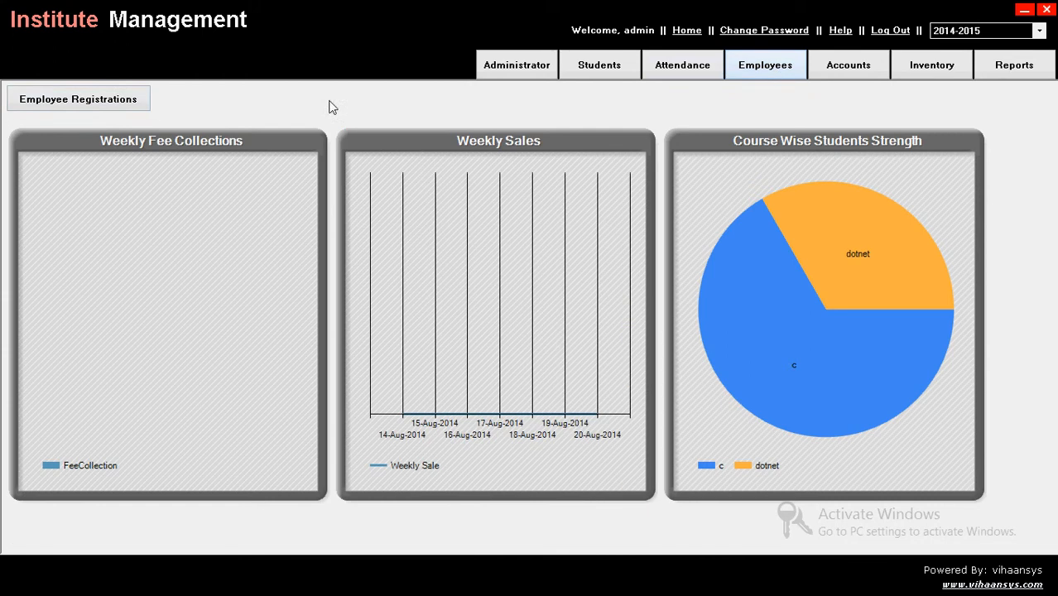
pyautogui.click(115, 101)
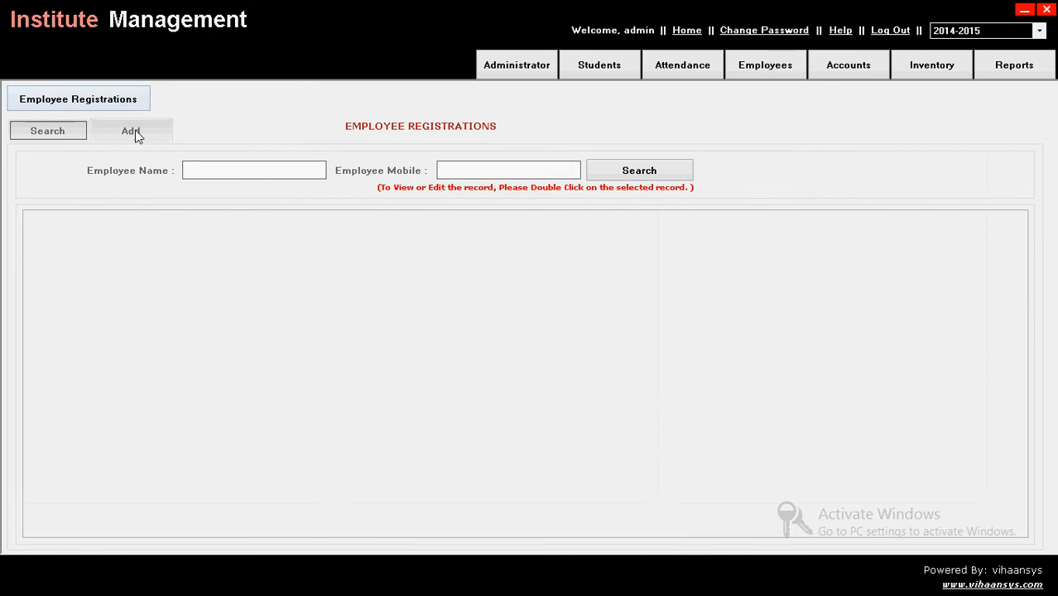
pyautogui.click(135, 132)
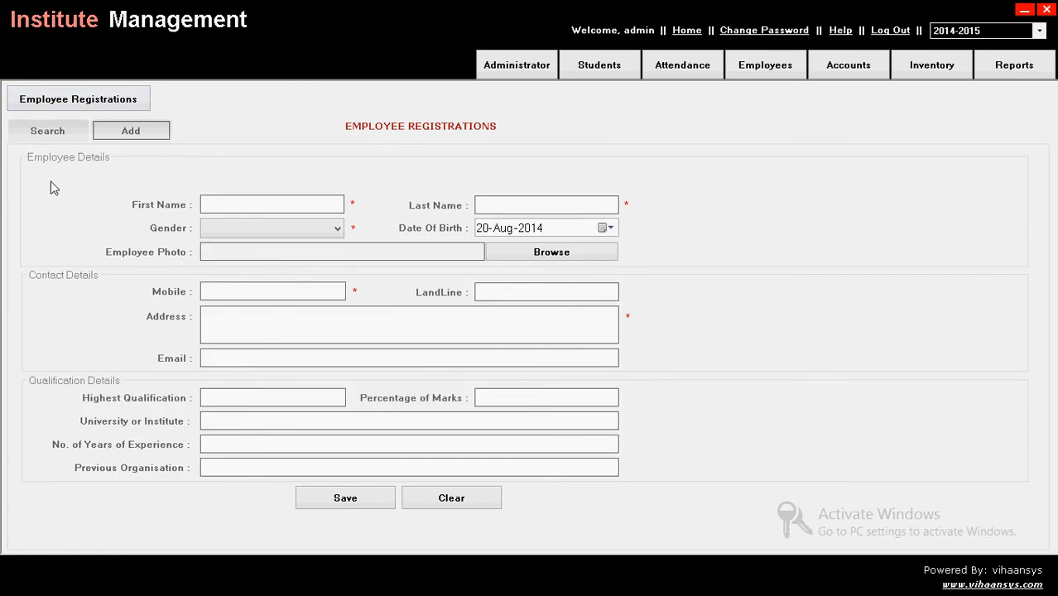
# Step: Search for all registered employees without filters and view the second employee's record
pyautogui.click(36, 133)
pyautogui.click(613, 172)
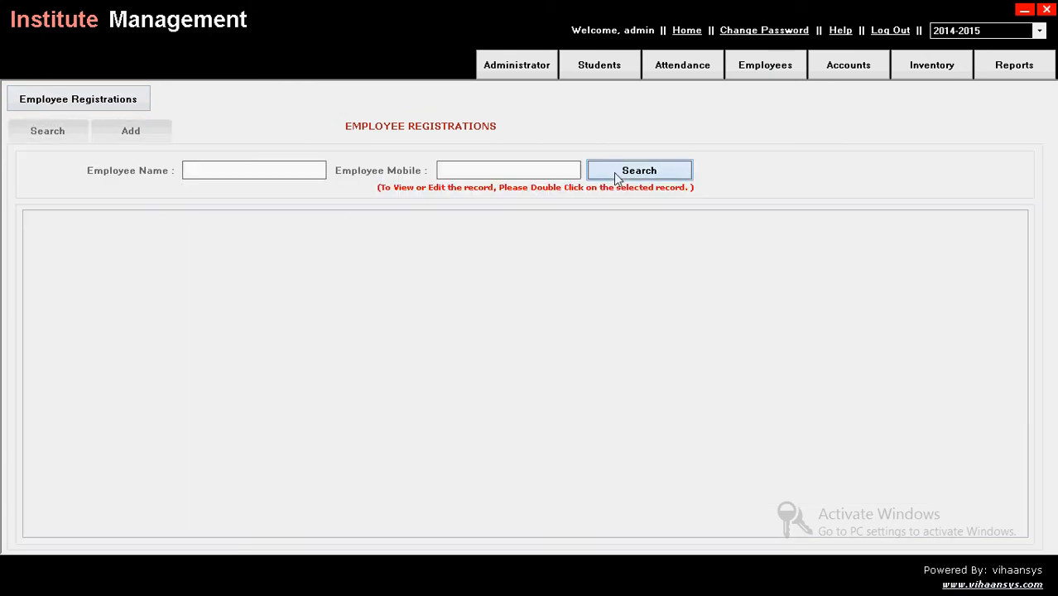
pyautogui.doubleClick(554, 257)
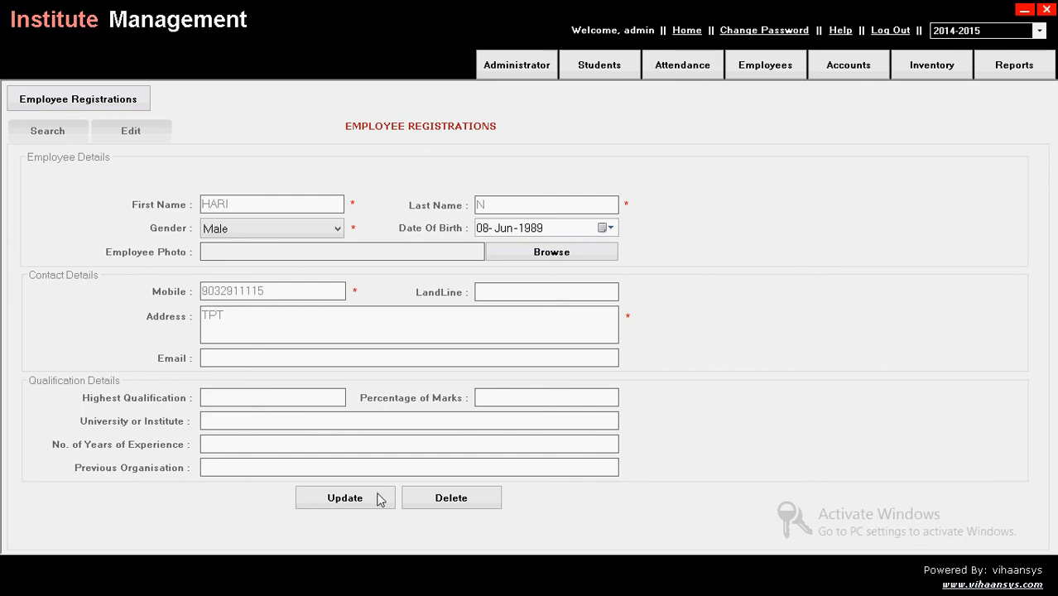
pyautogui.click(59, 136)
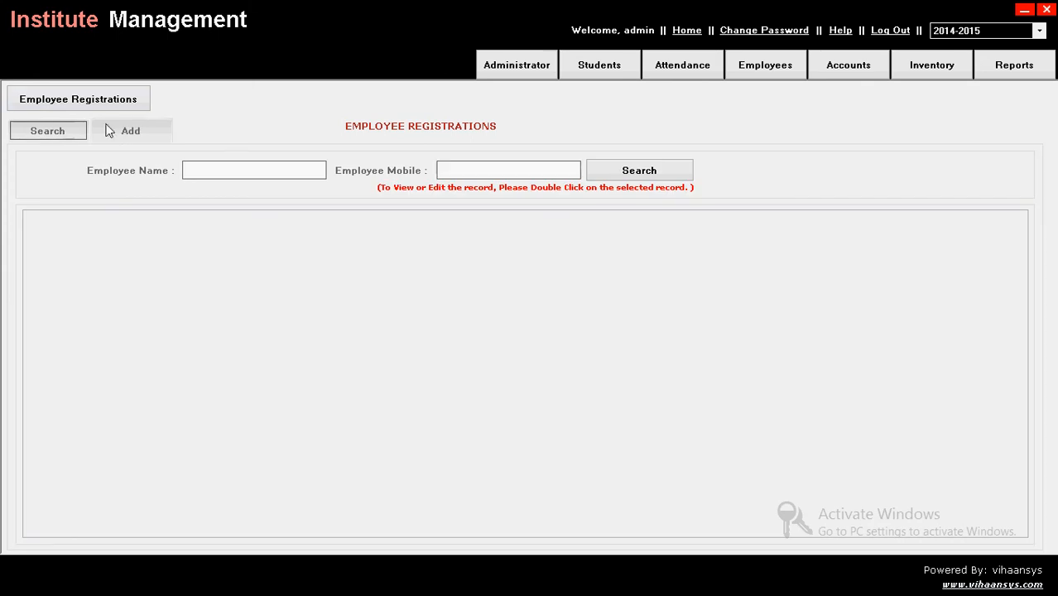
# Step: Start a new employee attendance entry, choose the second employee and load the attendance list
pyautogui.click(676, 66)
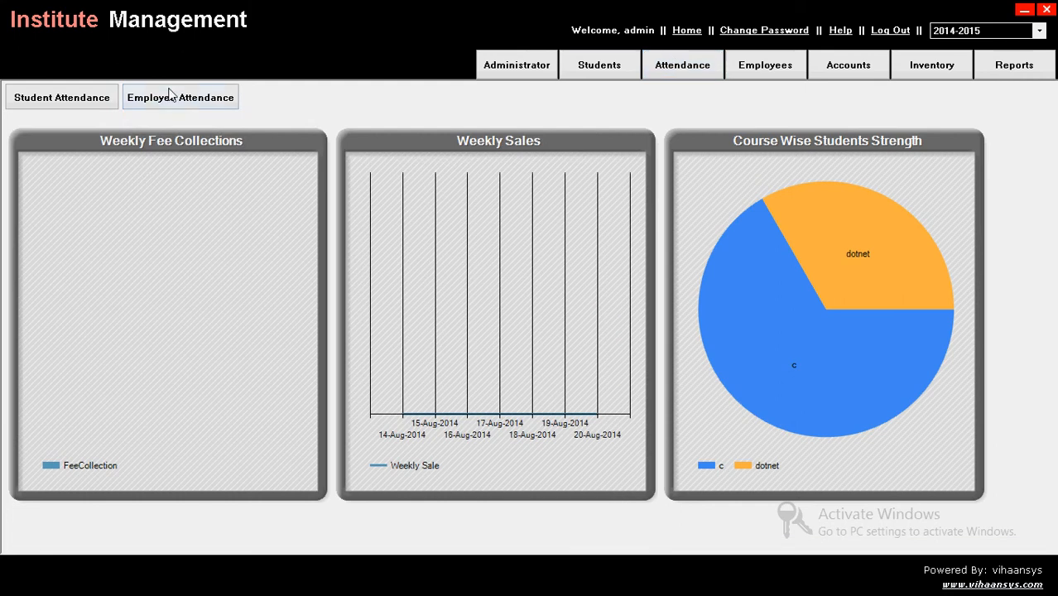
pyautogui.click(169, 95)
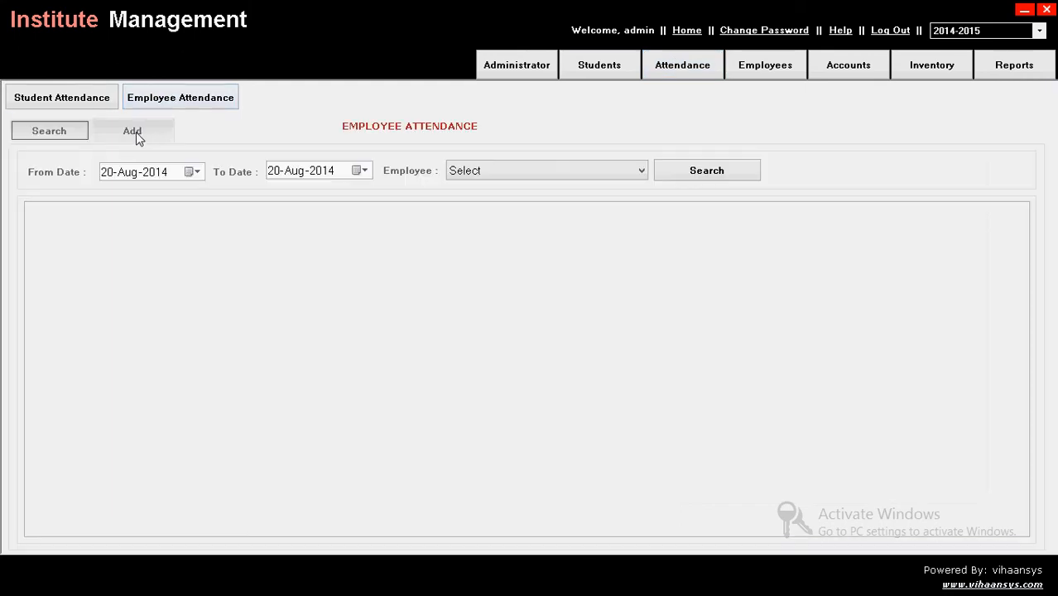
pyautogui.click(135, 132)
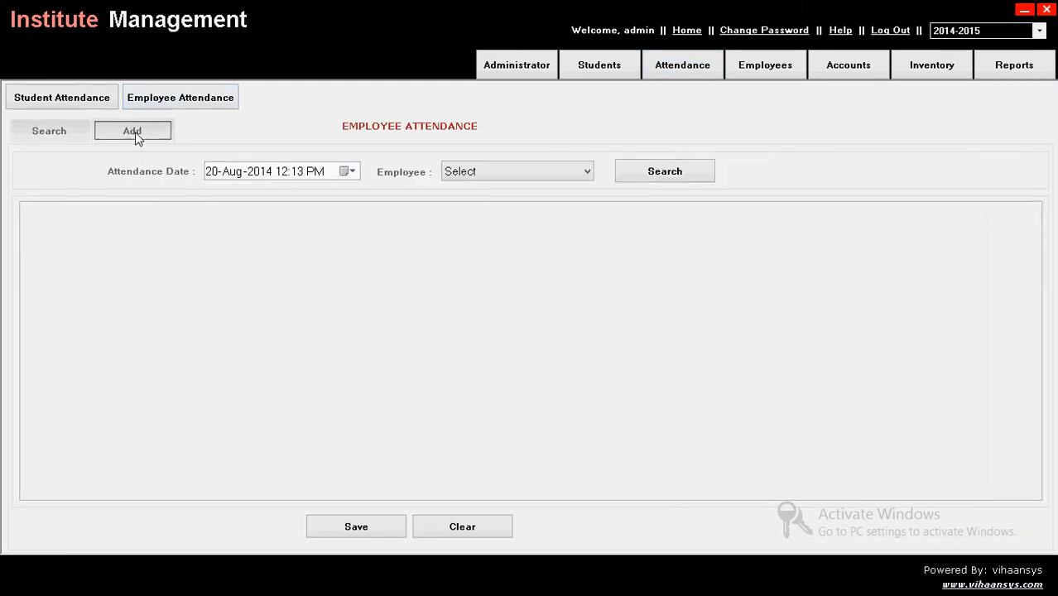
pyautogui.click(529, 172)
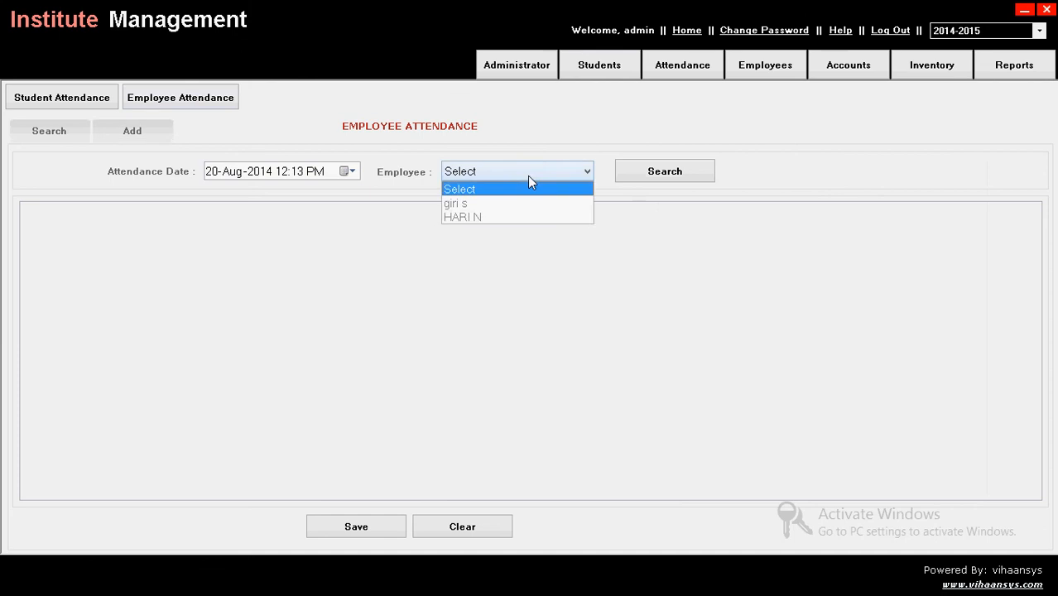
pyautogui.click(506, 213)
pyautogui.click(657, 175)
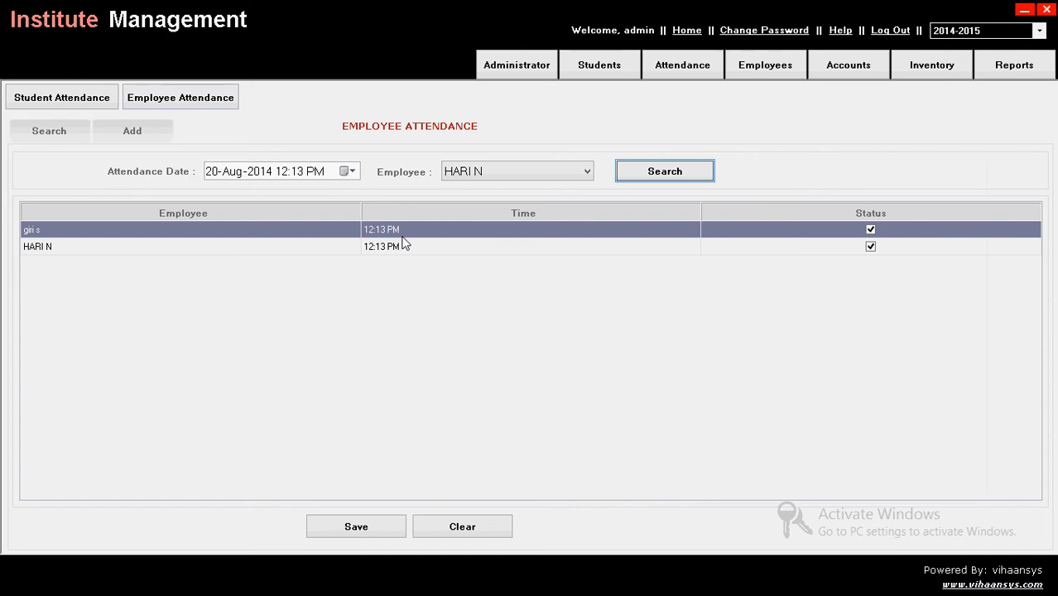
# Step: Mark the second employee as absent and save the employee attendance
pyautogui.click(869, 252)
pyautogui.click(871, 249)
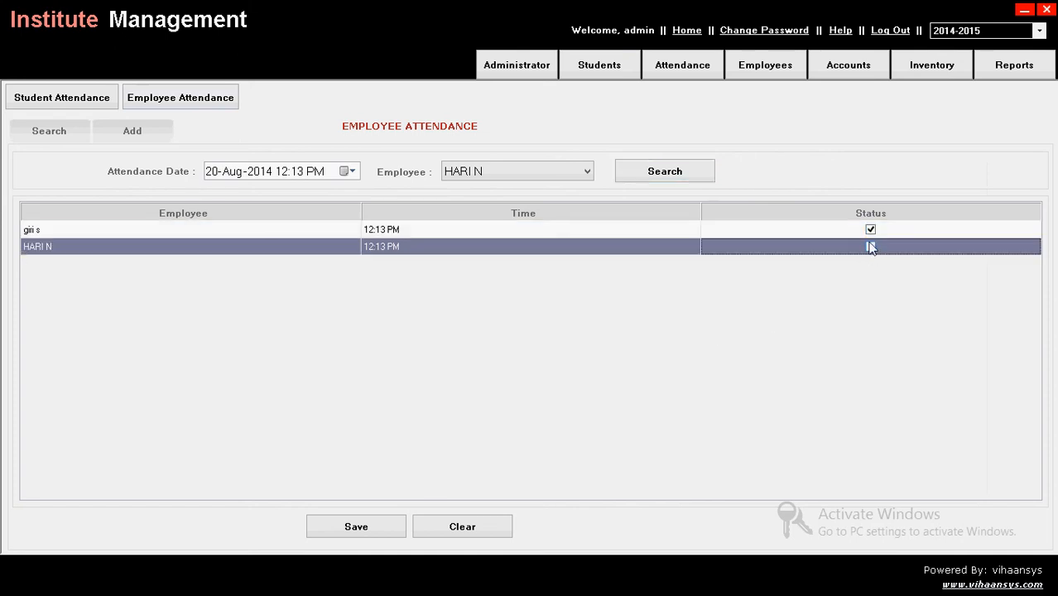
pyautogui.click(870, 248)
pyautogui.click(870, 248)
pyautogui.click(354, 528)
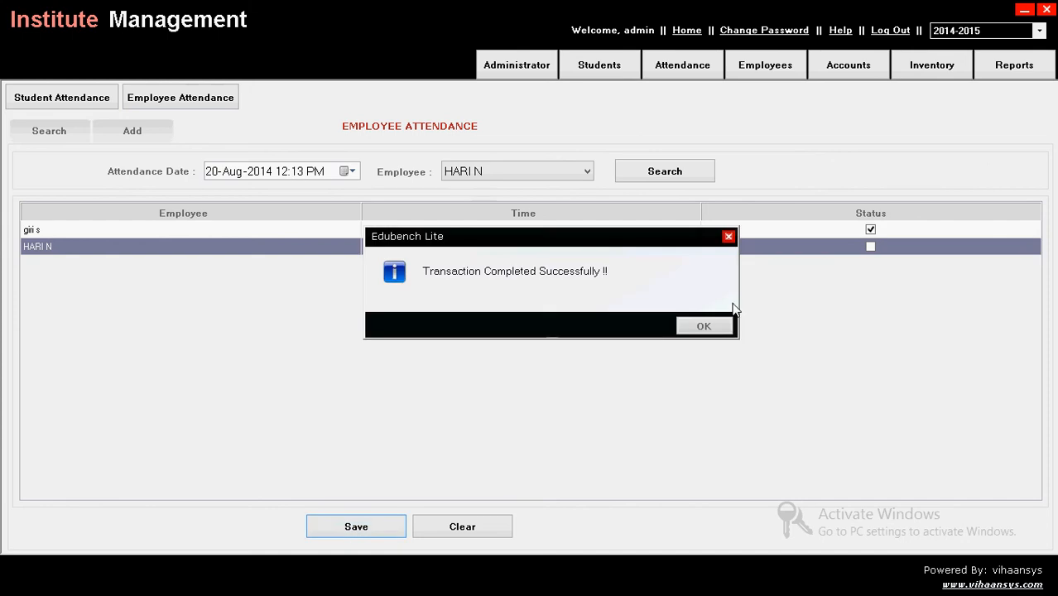
pyautogui.click(703, 326)
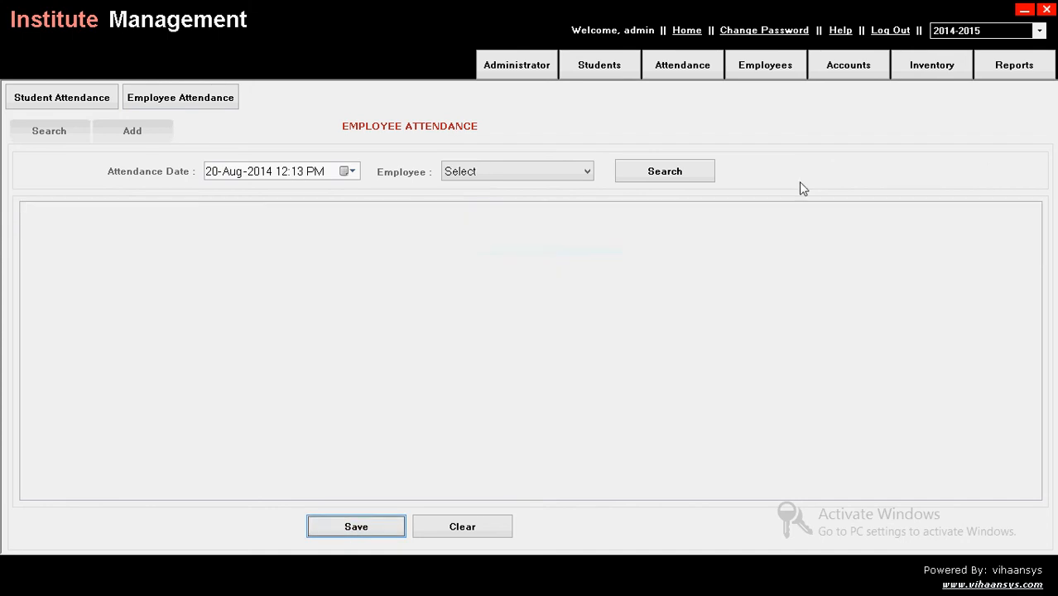
# Step: Add a new expense type named "office exp" in the accounts module
pyautogui.click(845, 68)
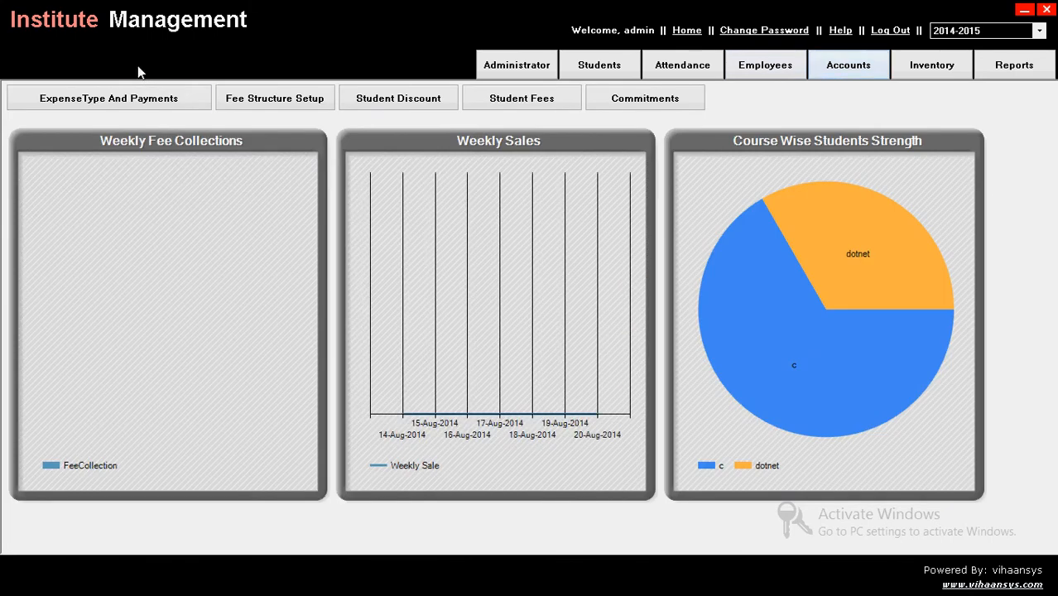
pyautogui.click(133, 98)
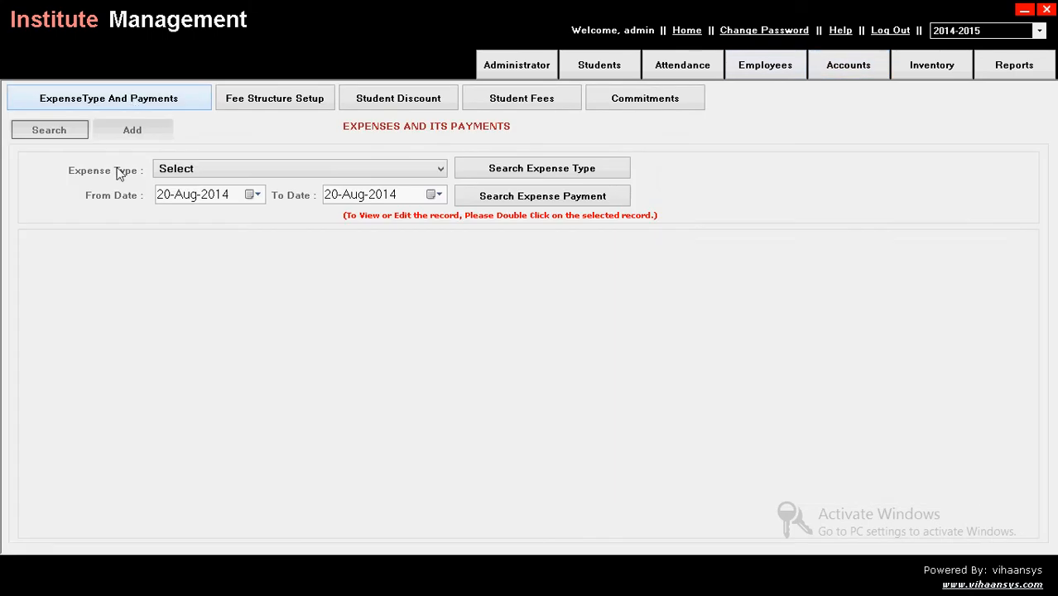
pyautogui.click(132, 130)
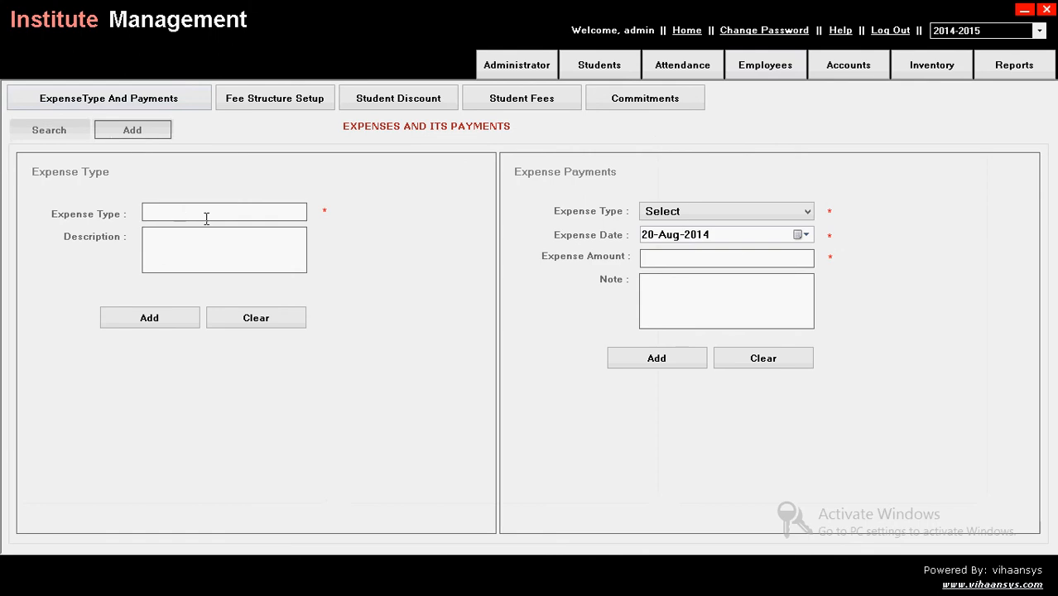
pyautogui.write('offic')
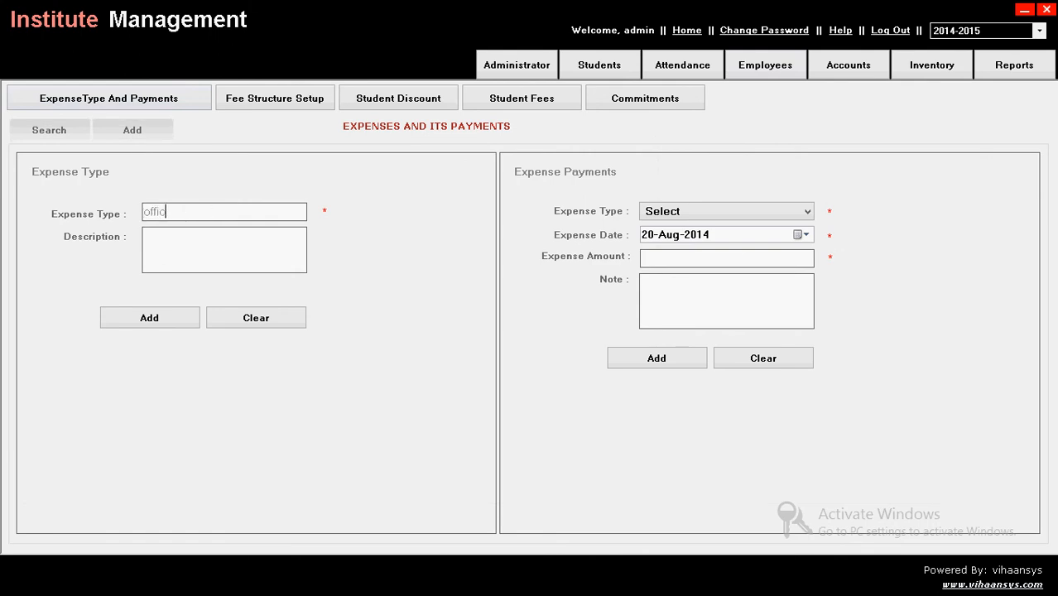
pyautogui.write('e exp')
pyautogui.click(160, 321)
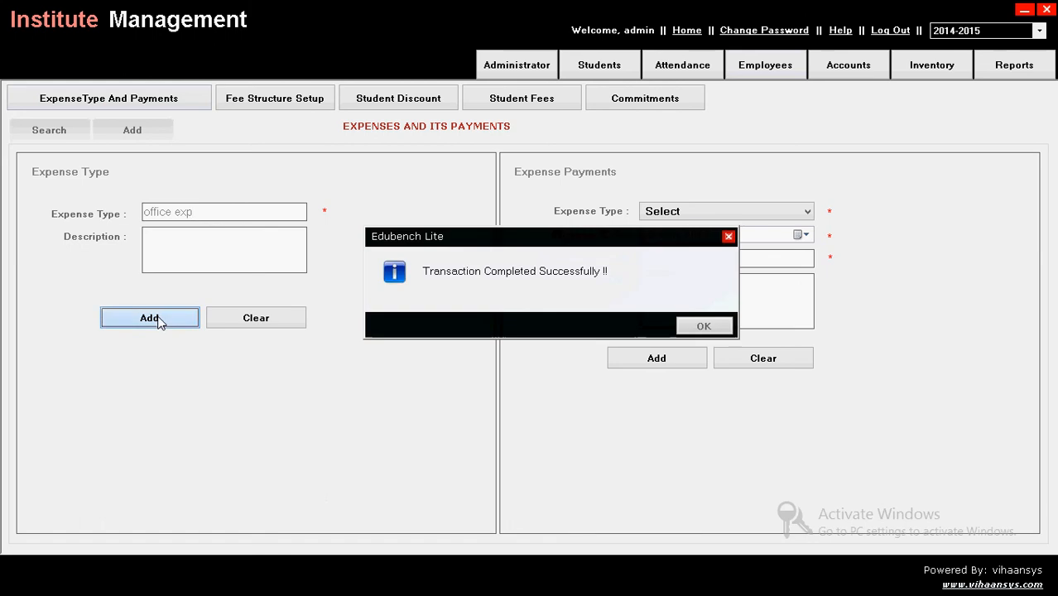
pyautogui.click(706, 324)
# Step: Add an expense payment of 2000 for the office exp type
pyautogui.click(700, 209)
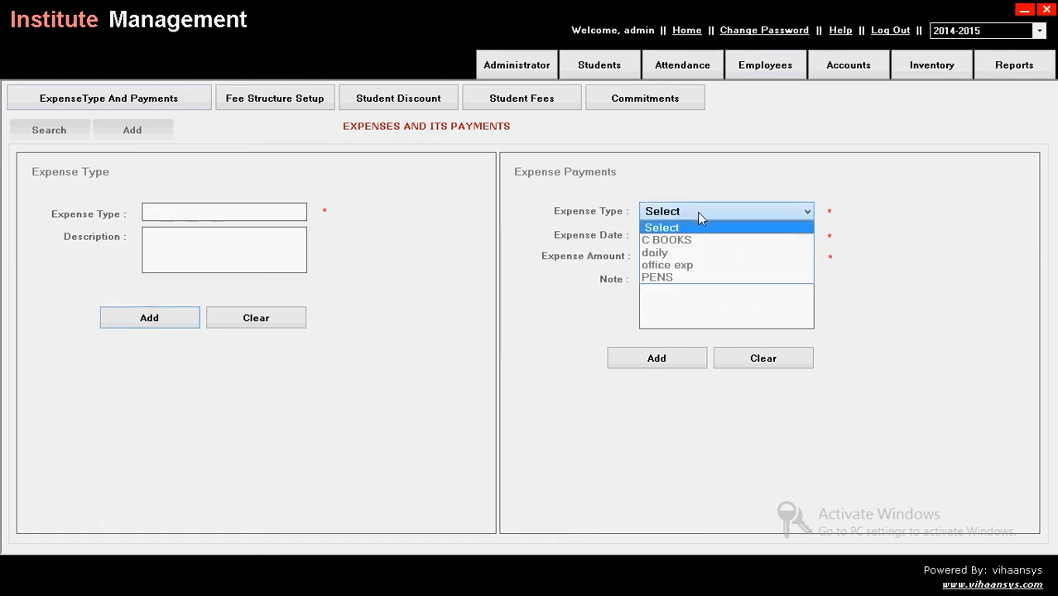
pyautogui.click(691, 264)
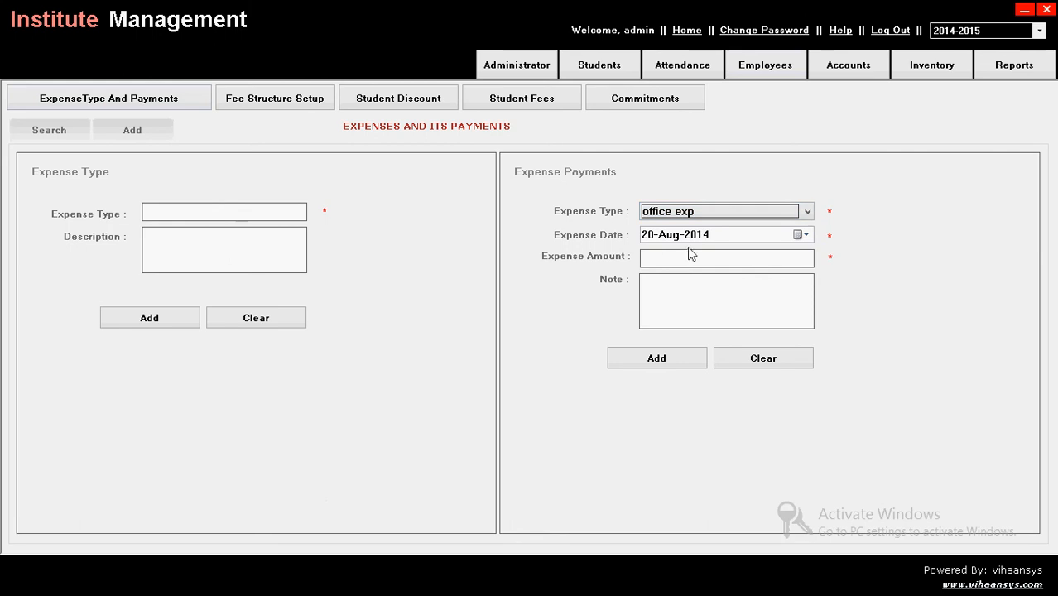
pyautogui.click(689, 258)
pyautogui.write('2000')
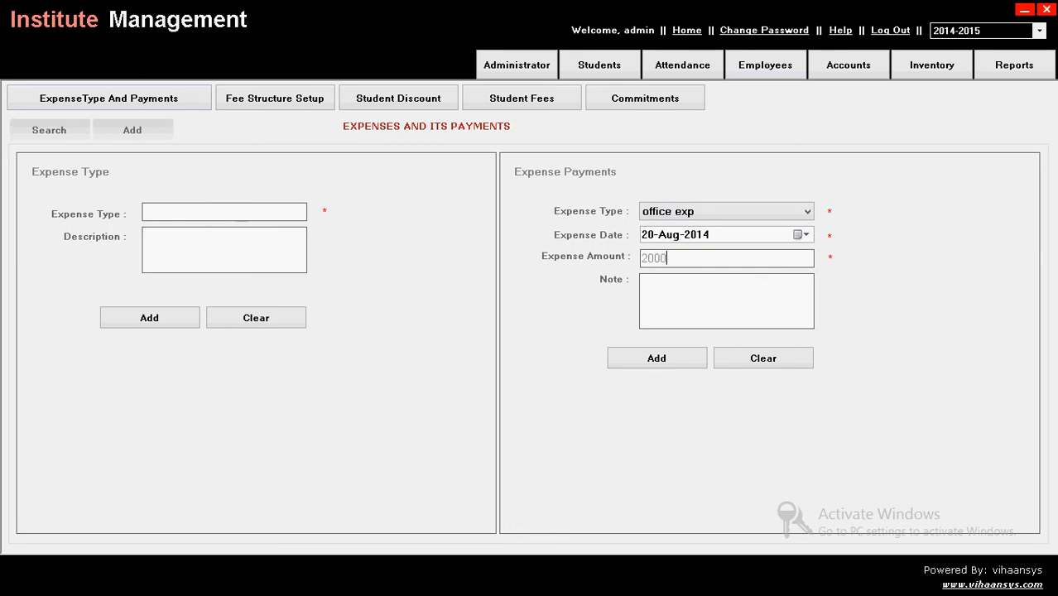
pyautogui.click(691, 360)
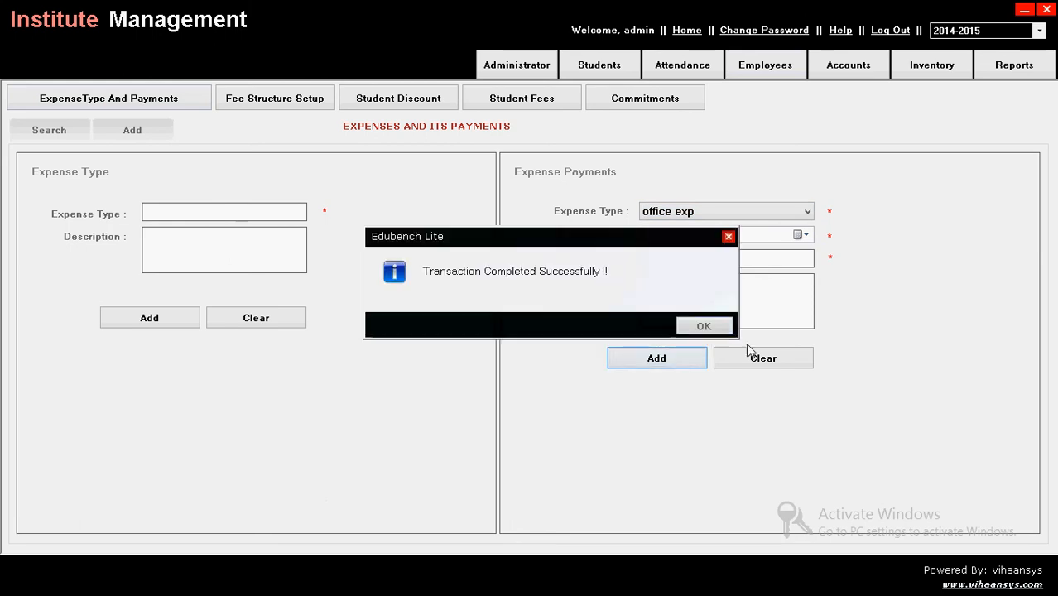
pyautogui.click(706, 331)
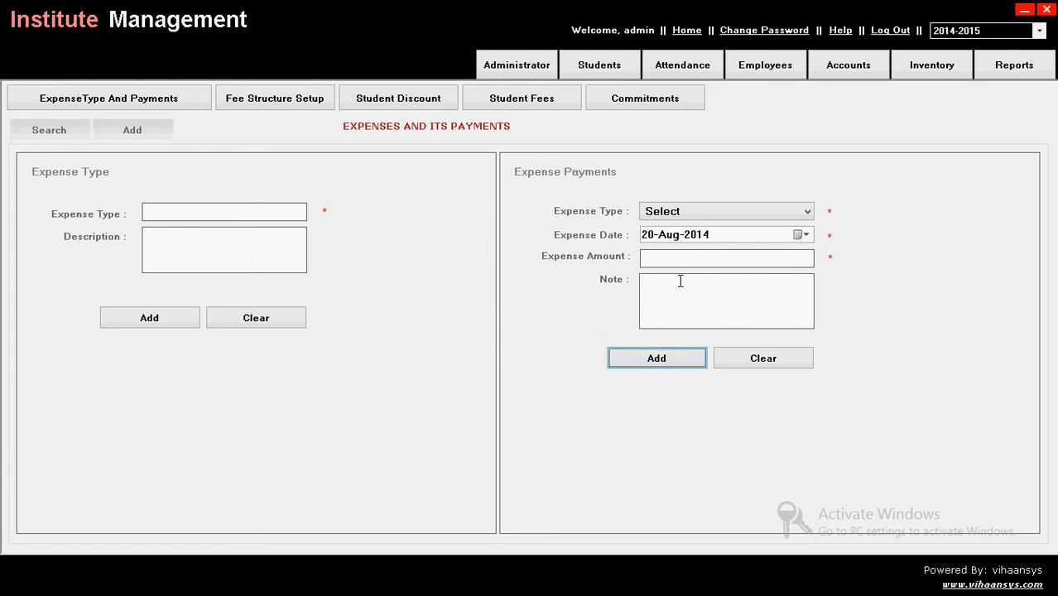
# Step: Add a fee category named "coursefee" in the fee structure setup
pyautogui.click(273, 101)
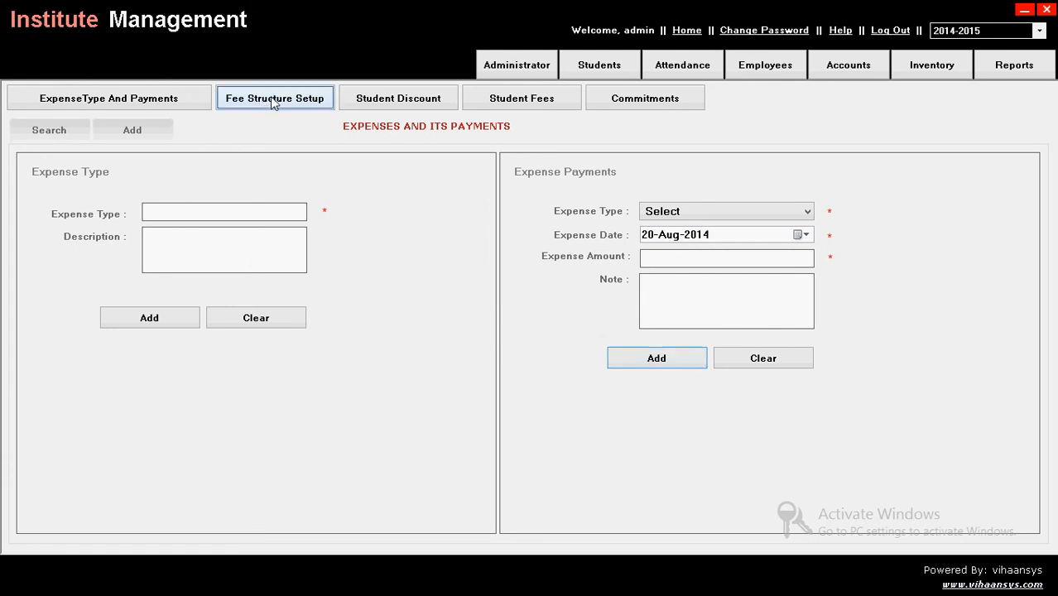
pyautogui.click(144, 134)
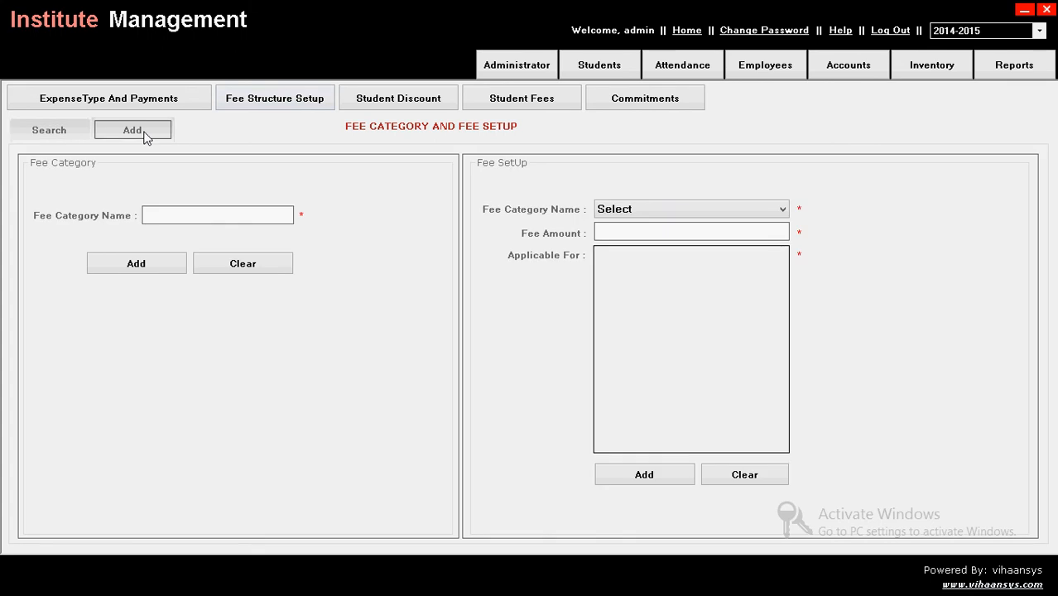
pyautogui.click(193, 217)
pyautogui.click(621, 210)
pyautogui.click(338, 247)
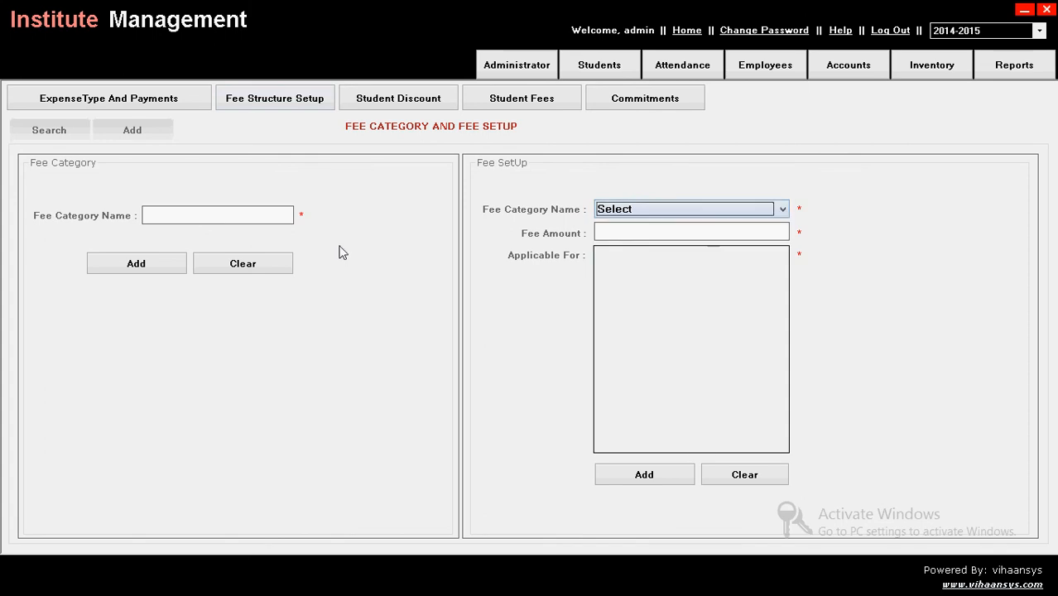
pyautogui.click(250, 215)
pyautogui.write('e')
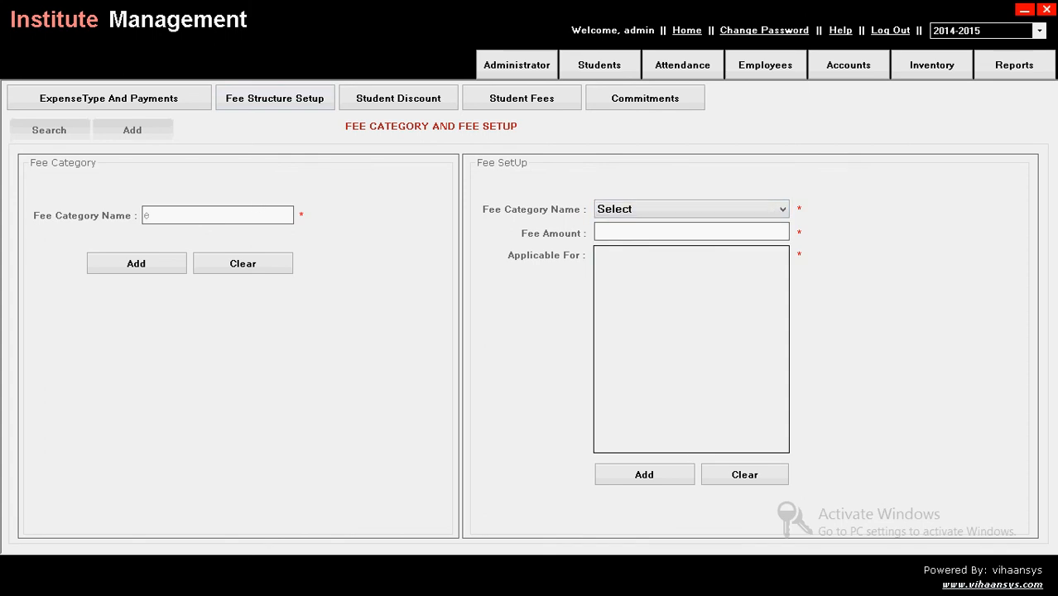
pyautogui.write('oursefee')
pyautogui.click(165, 263)
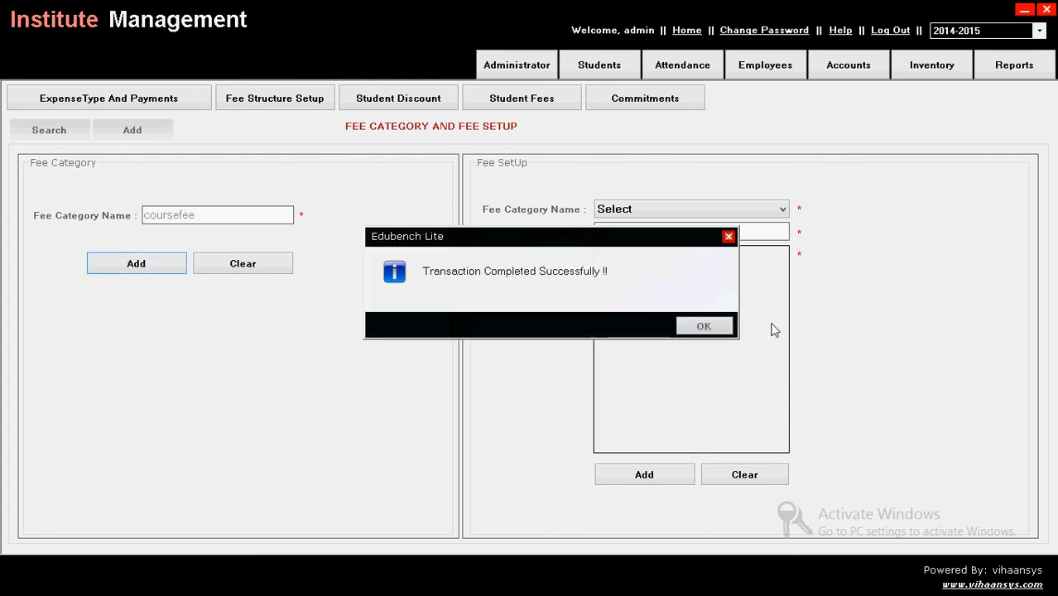
pyautogui.click(683, 329)
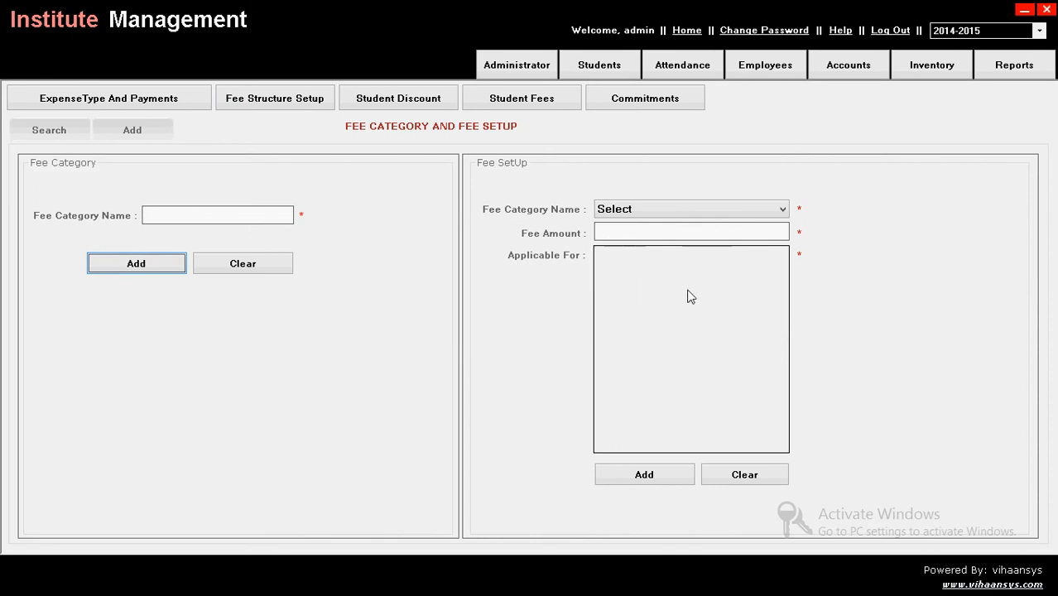
# Step: Add a fee setup of 10000 for the coursefee category, excluding the adv java course
pyautogui.click(680, 211)
pyautogui.click(647, 269)
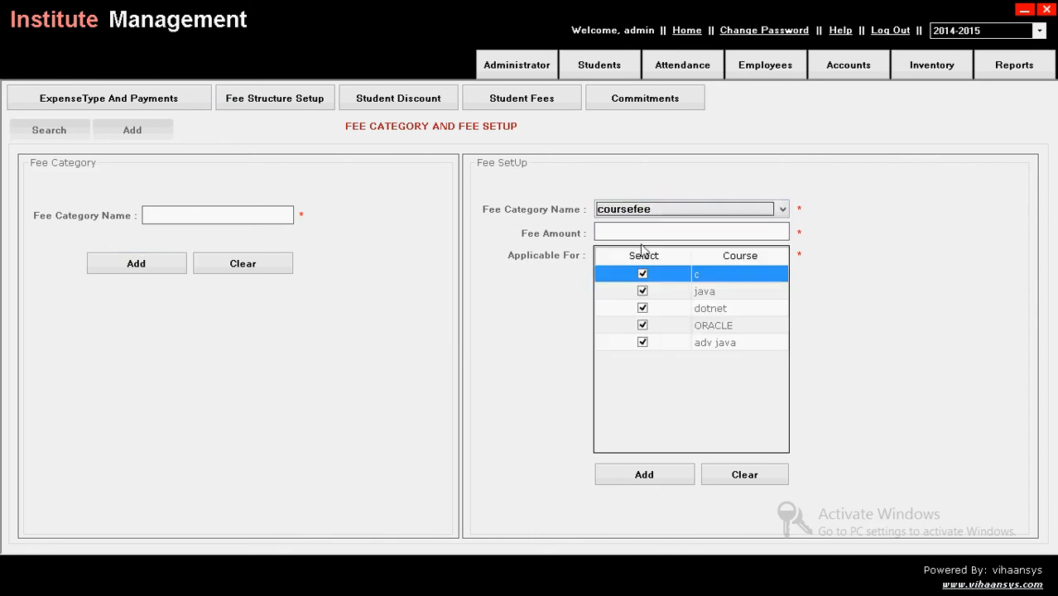
pyautogui.click(641, 232)
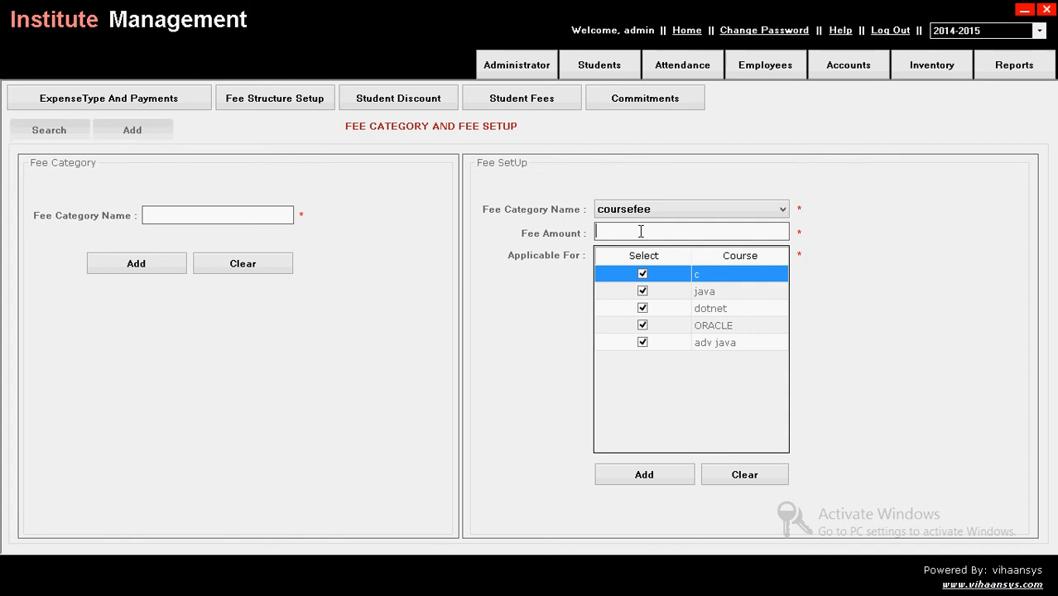
pyautogui.write('10000')
pyautogui.click(643, 275)
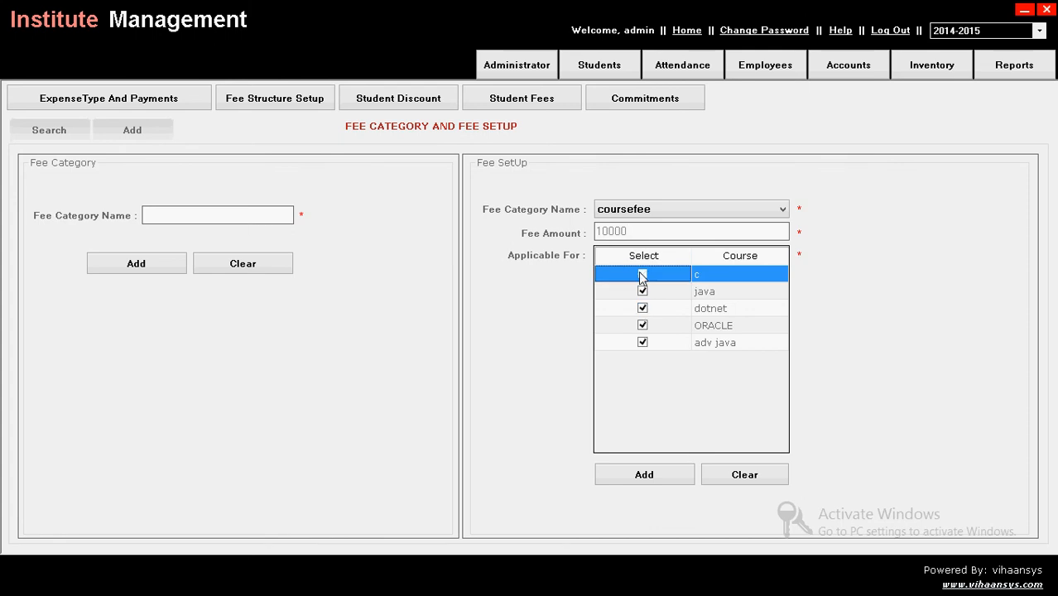
pyautogui.click(643, 275)
pyautogui.click(643, 343)
pyautogui.click(663, 474)
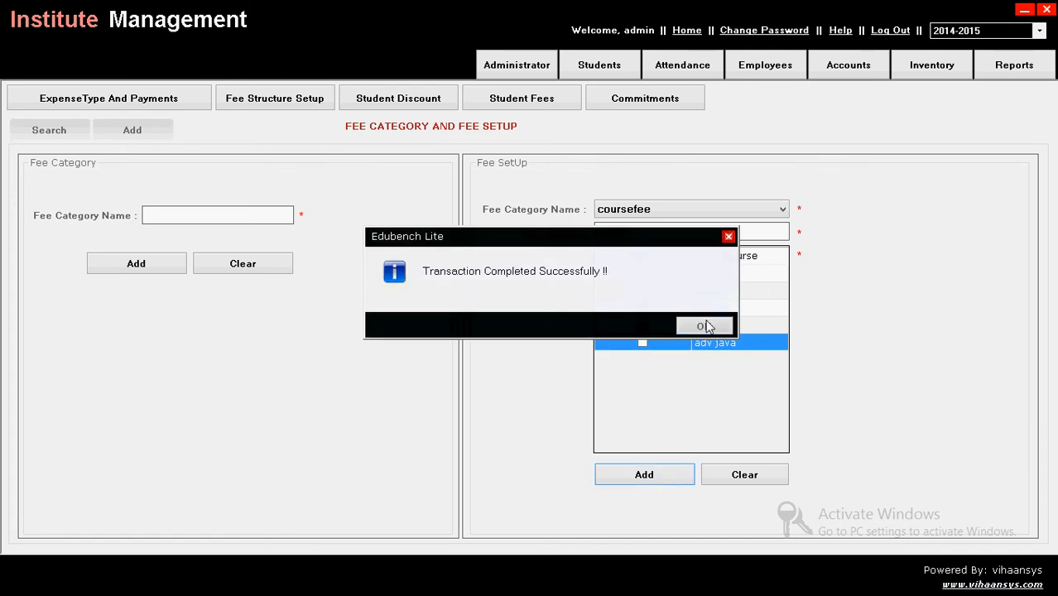
pyautogui.click(704, 326)
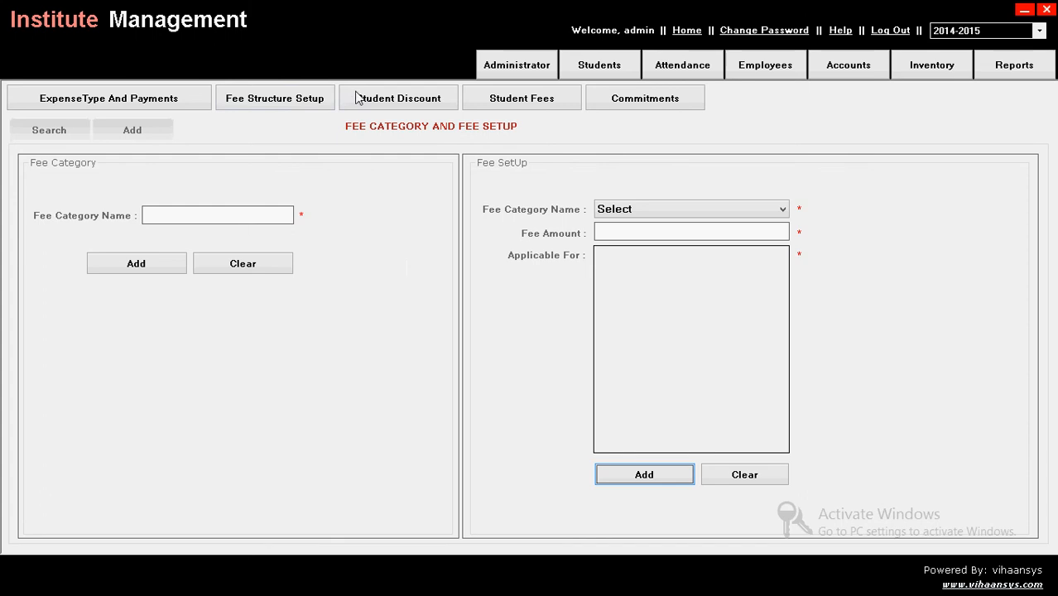
# Step: Start a new student discount entry and load the dotnet 2014 student by enrollment number
pyautogui.click(401, 99)
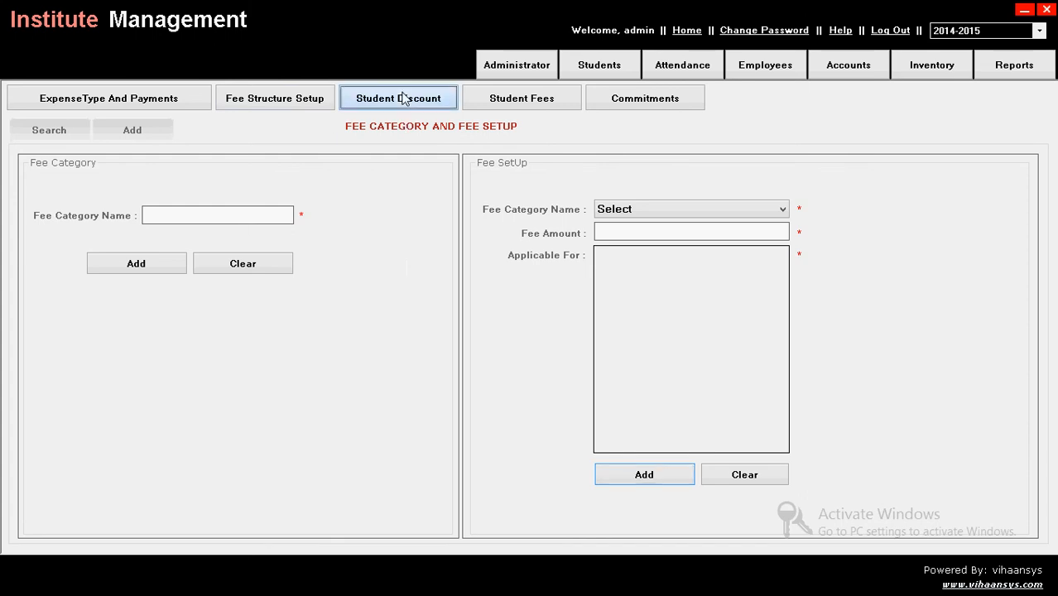
pyautogui.click(156, 130)
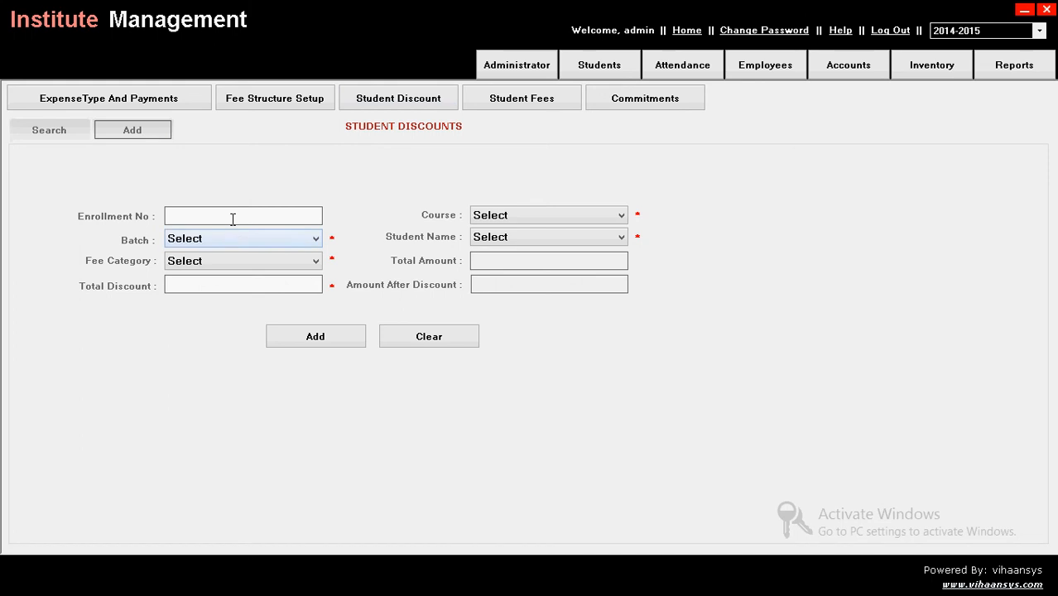
pyautogui.click(233, 219)
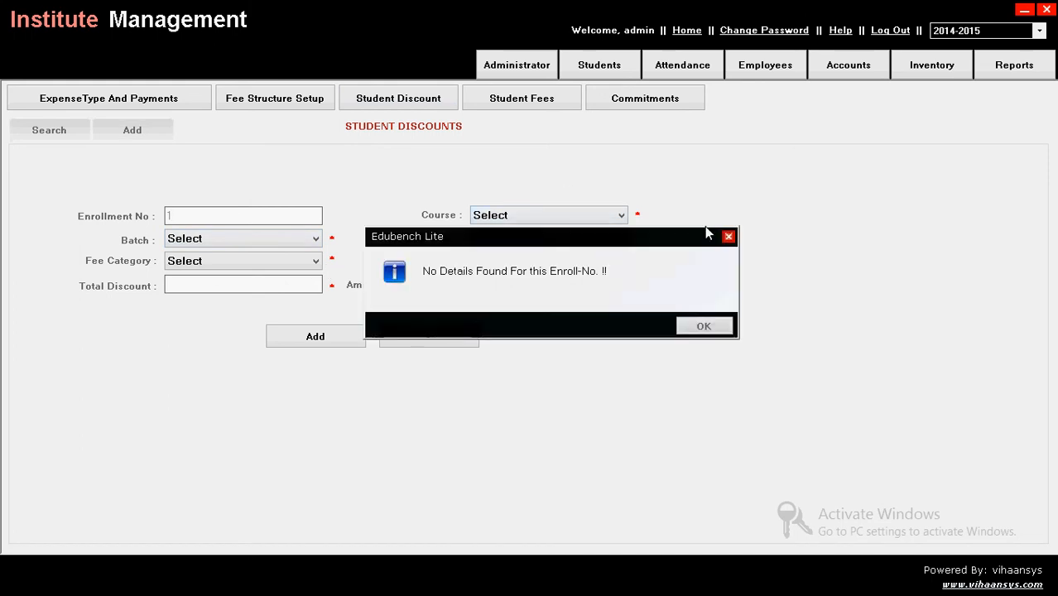
pyautogui.click(712, 323)
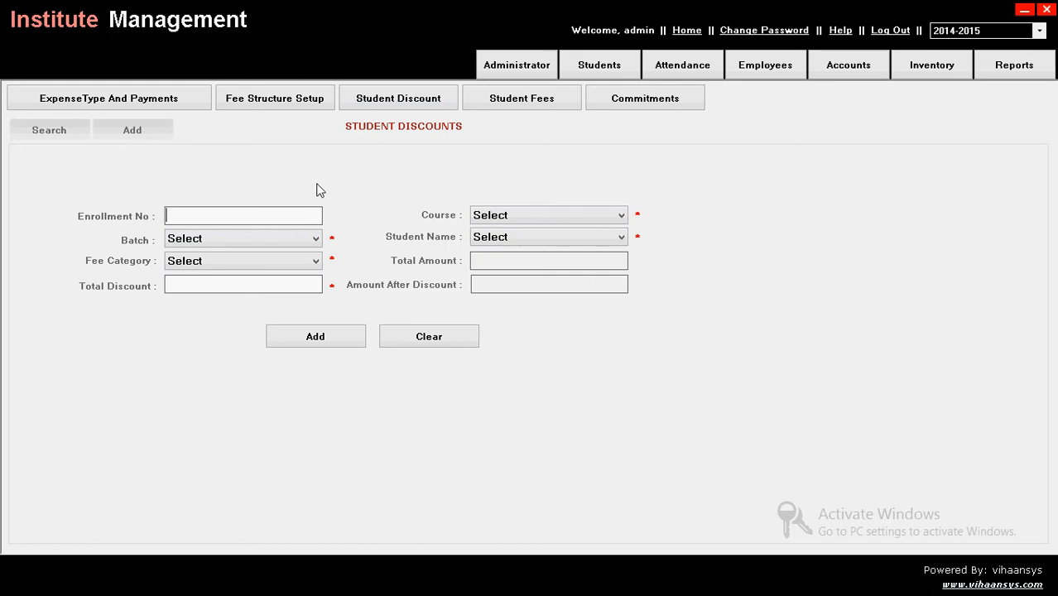
pyautogui.click(215, 210)
pyautogui.write('2')
pyautogui.click(524, 211)
pyautogui.click(435, 201)
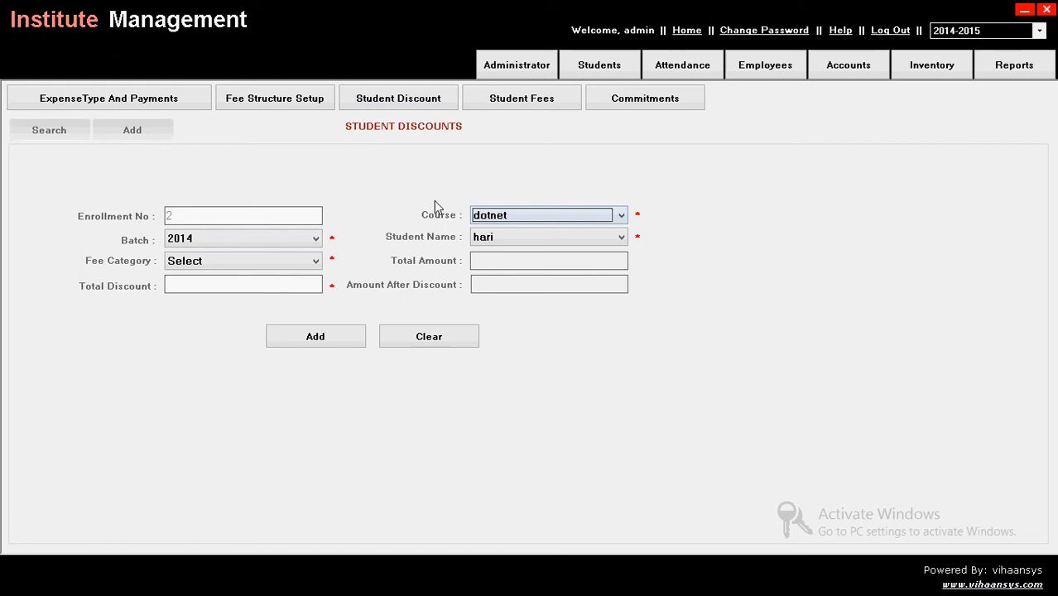
# Step: Add a total discount of 1000 on the coursefee category for the loaded student
pyautogui.click(219, 262)
pyautogui.click(217, 314)
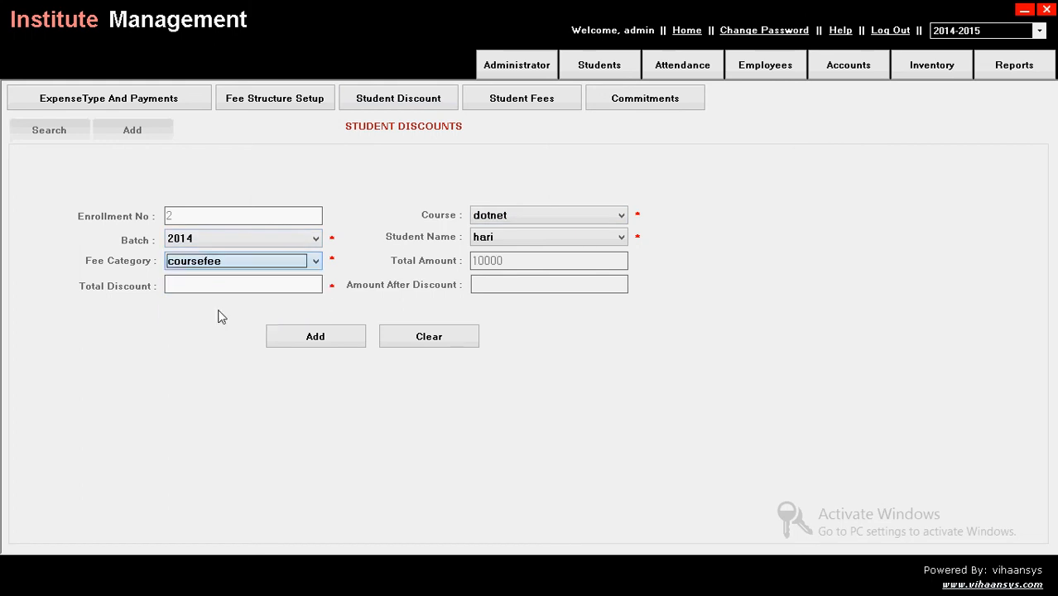
pyautogui.click(188, 284)
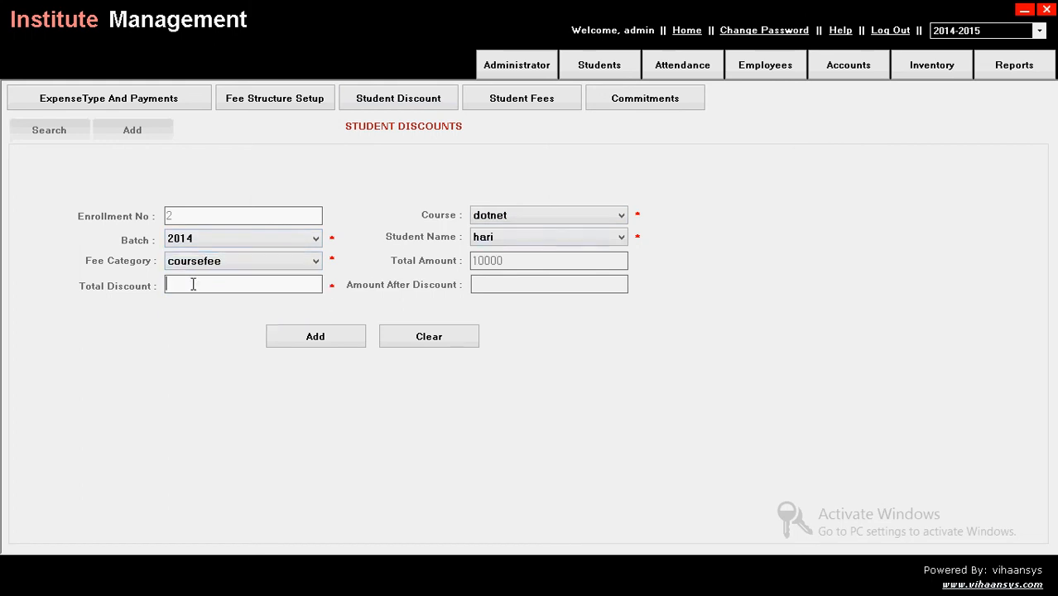
pyautogui.write('1000')
pyautogui.click(332, 344)
pyautogui.click(704, 328)
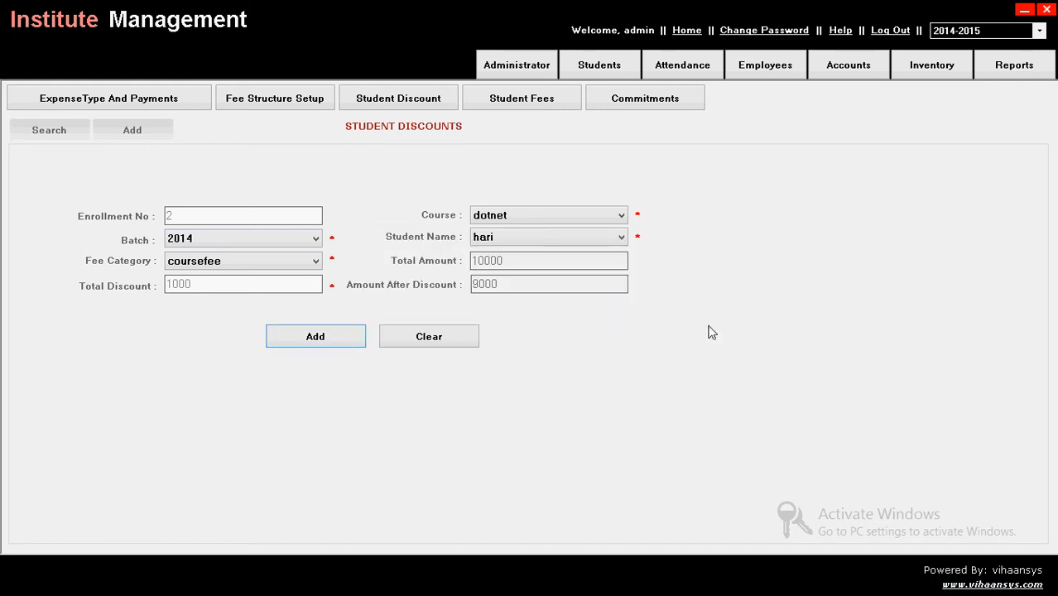
# Step: Search student fees for the dotnet course, batch 2014, with the student's name and enrollment number
pyautogui.click(504, 107)
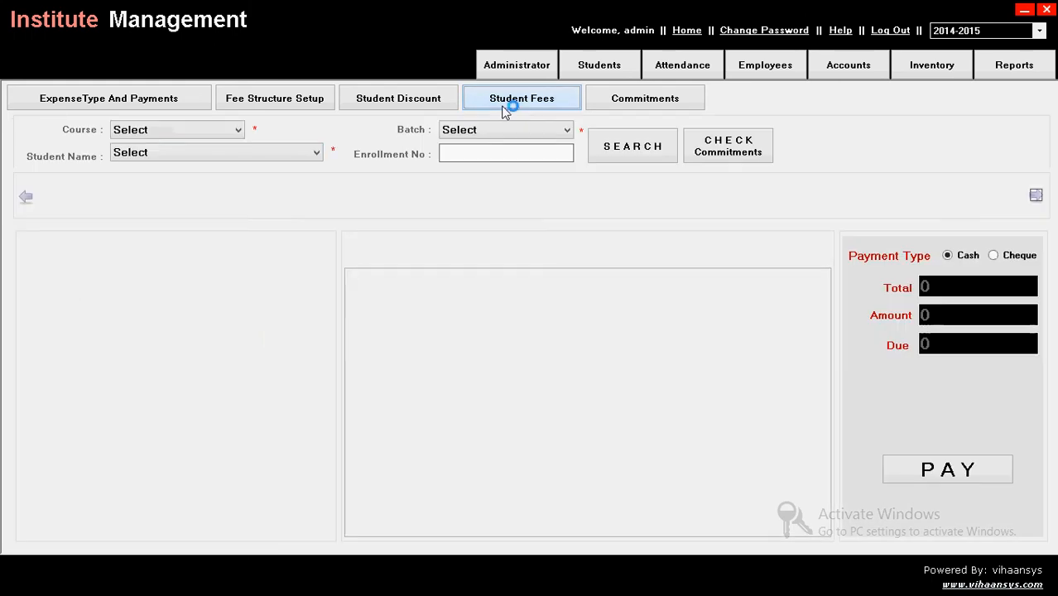
pyautogui.click(187, 130)
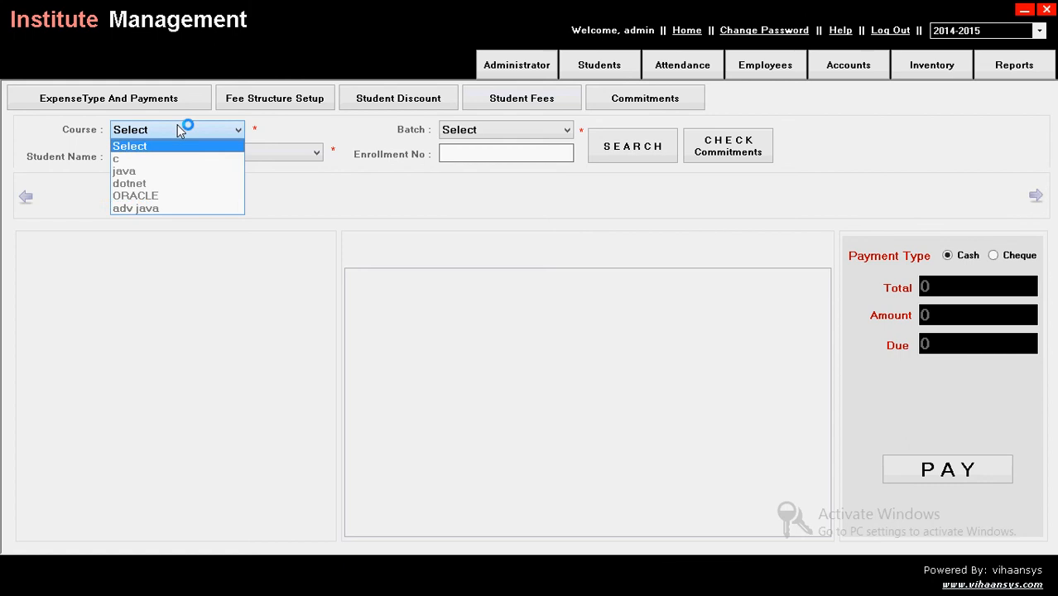
pyautogui.click(149, 183)
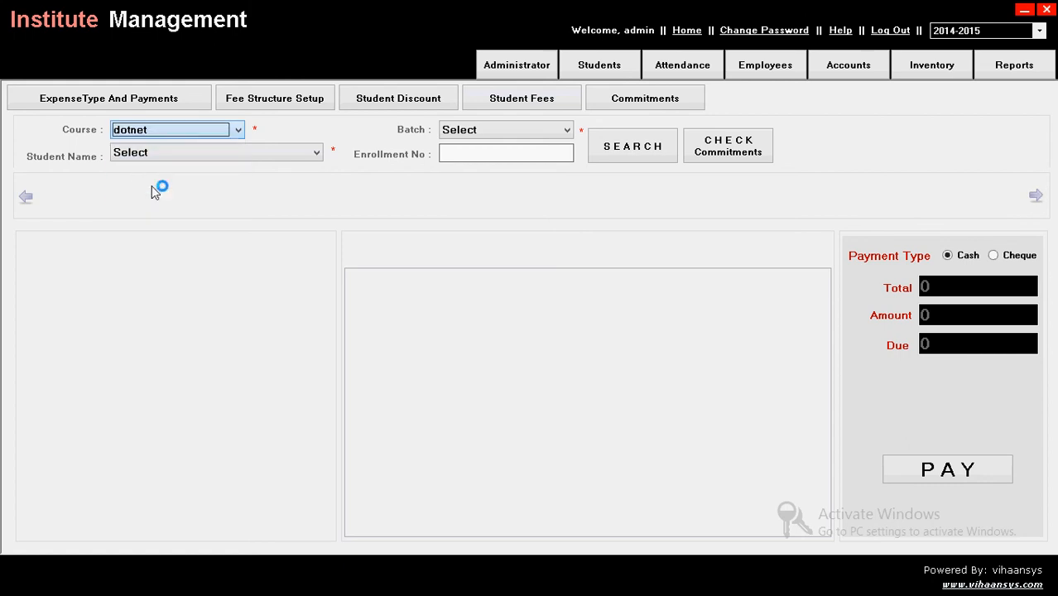
pyautogui.click(470, 131)
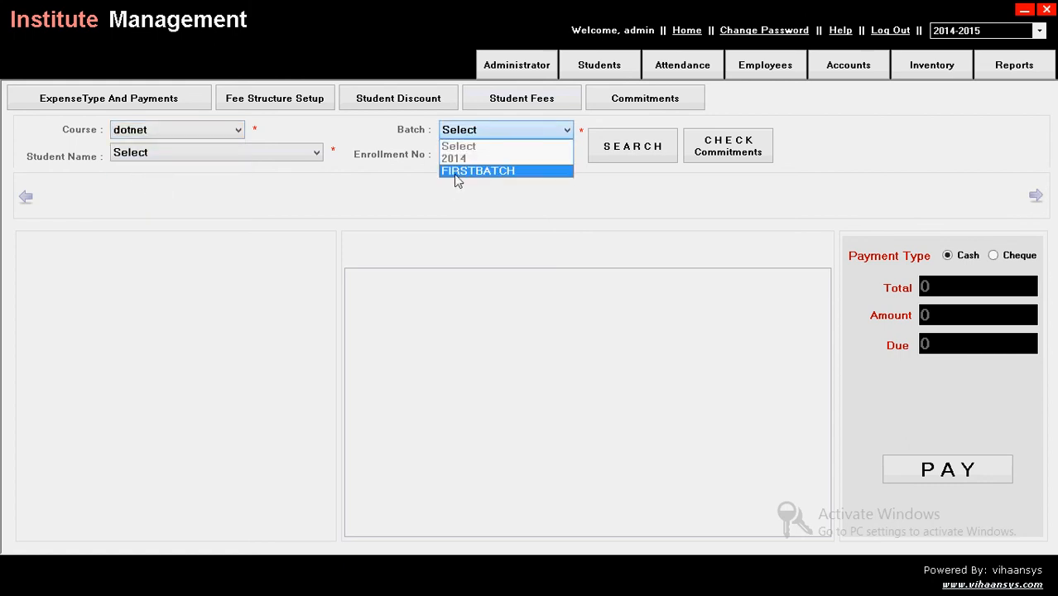
pyautogui.click(453, 158)
pyautogui.click(265, 158)
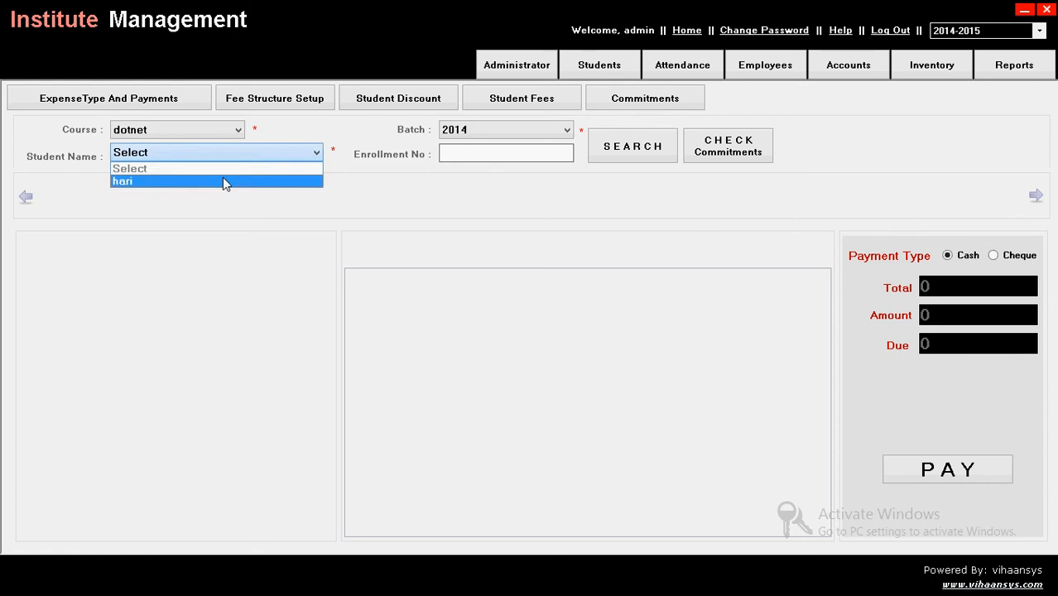
pyautogui.click(222, 178)
pyautogui.click(550, 157)
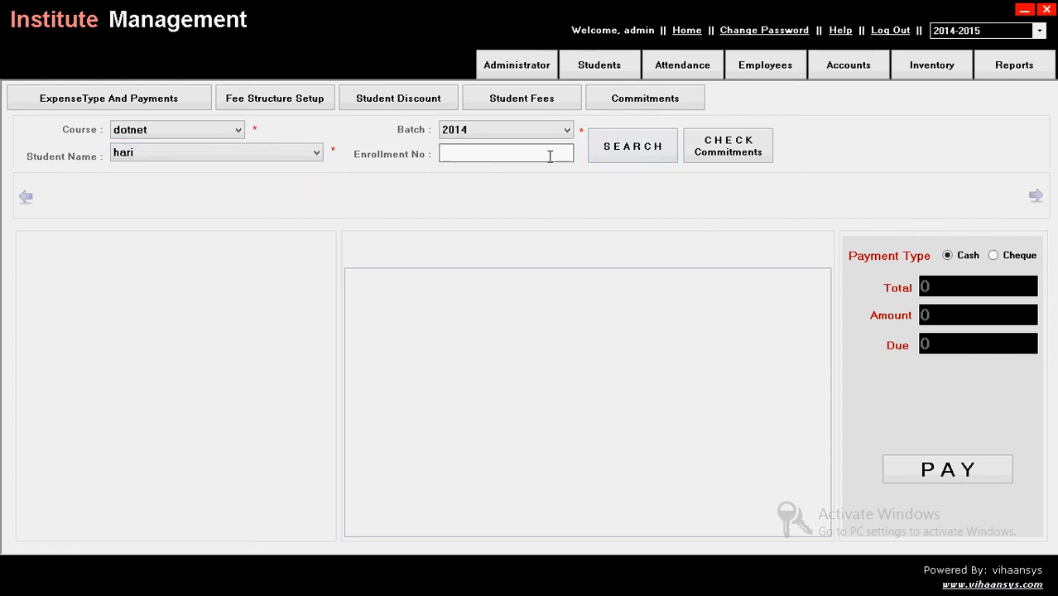
pyautogui.write('2')
pyautogui.click(629, 149)
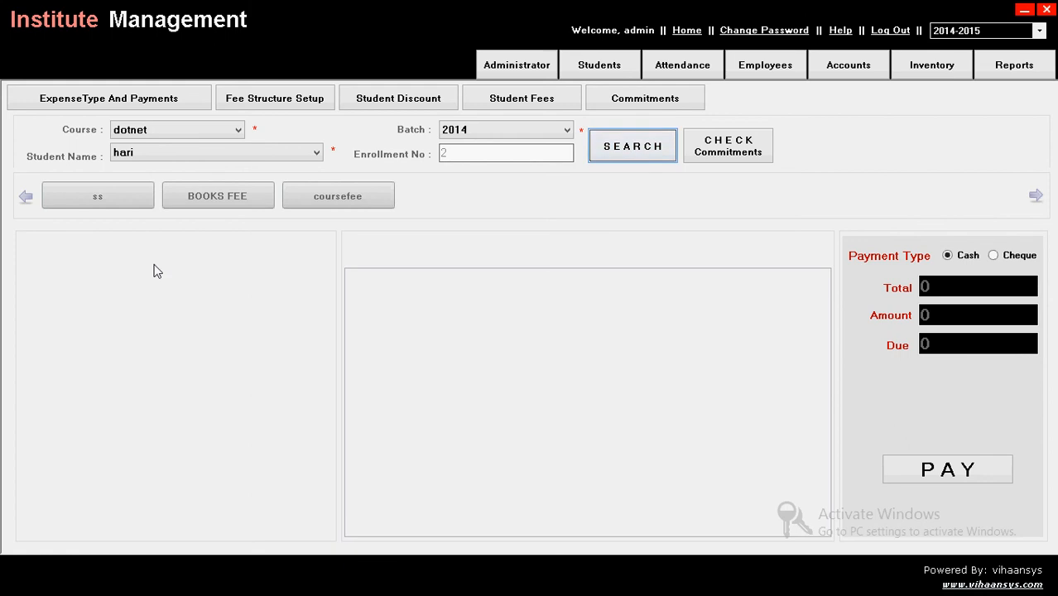
# Step: Add the coursefee item to the student's payment and try to pay it without a paid amount
pyautogui.click(335, 203)
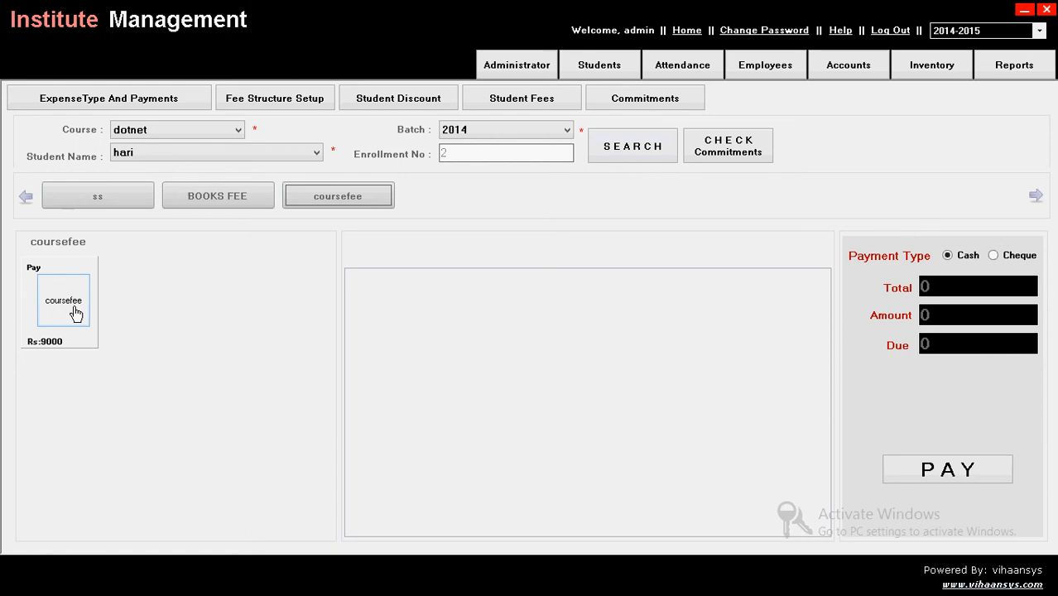
pyautogui.click(75, 313)
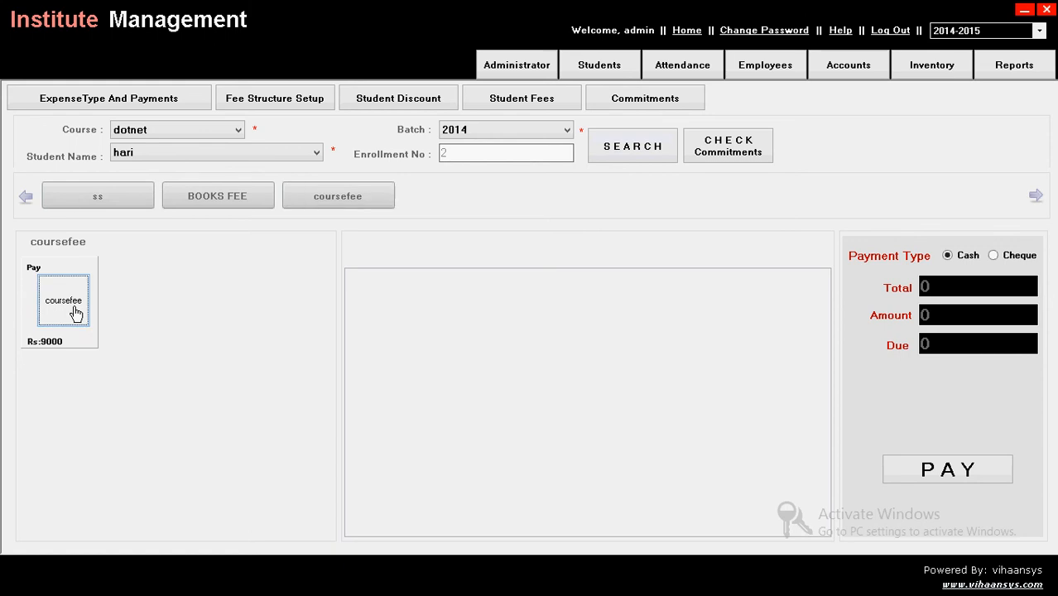
pyautogui.click(952, 470)
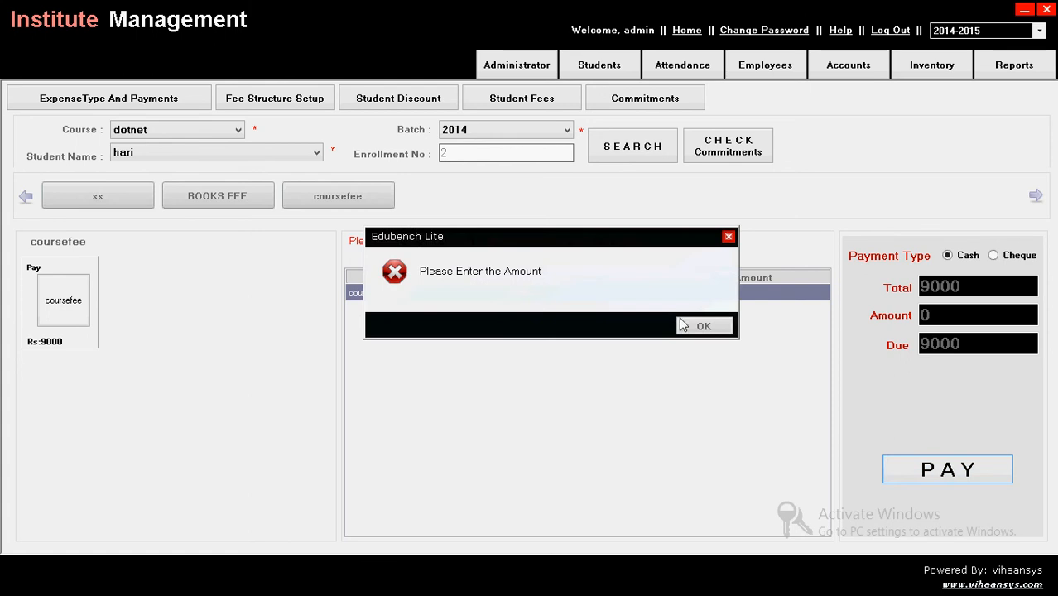
pyautogui.click(699, 326)
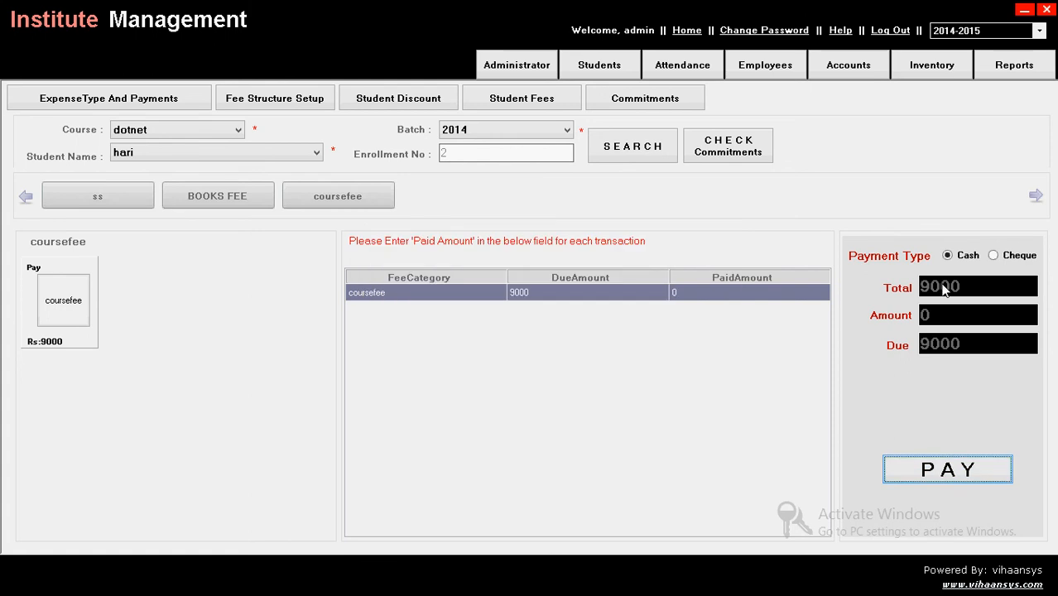
# Step: Try to pay the fee by cheque, entering the cheque number and "idi" as the payable place
pyautogui.click(994, 255)
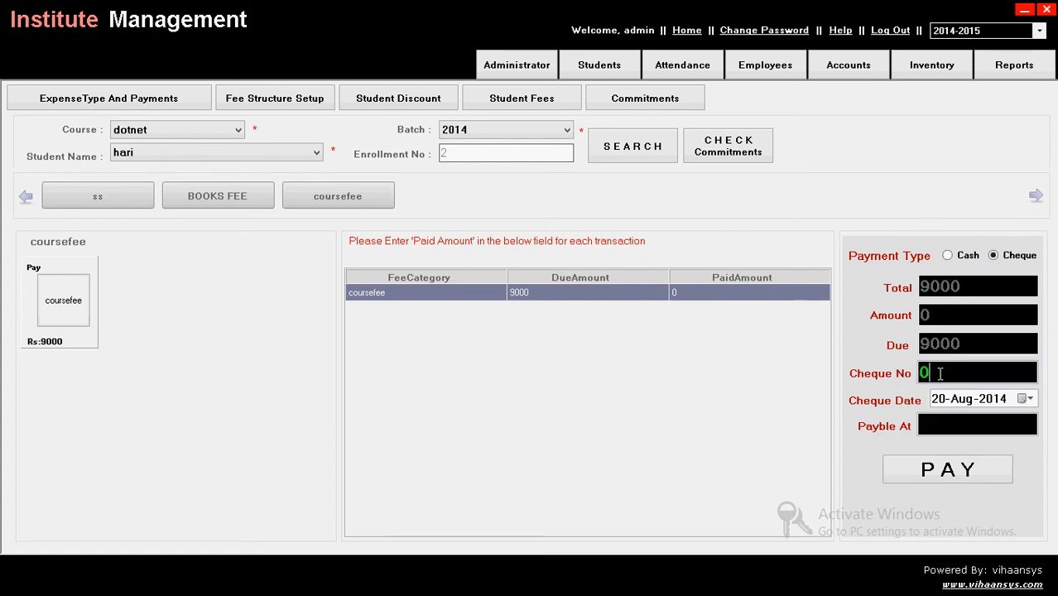
pyautogui.press('BackSpace')
pyautogui.write('129019091')
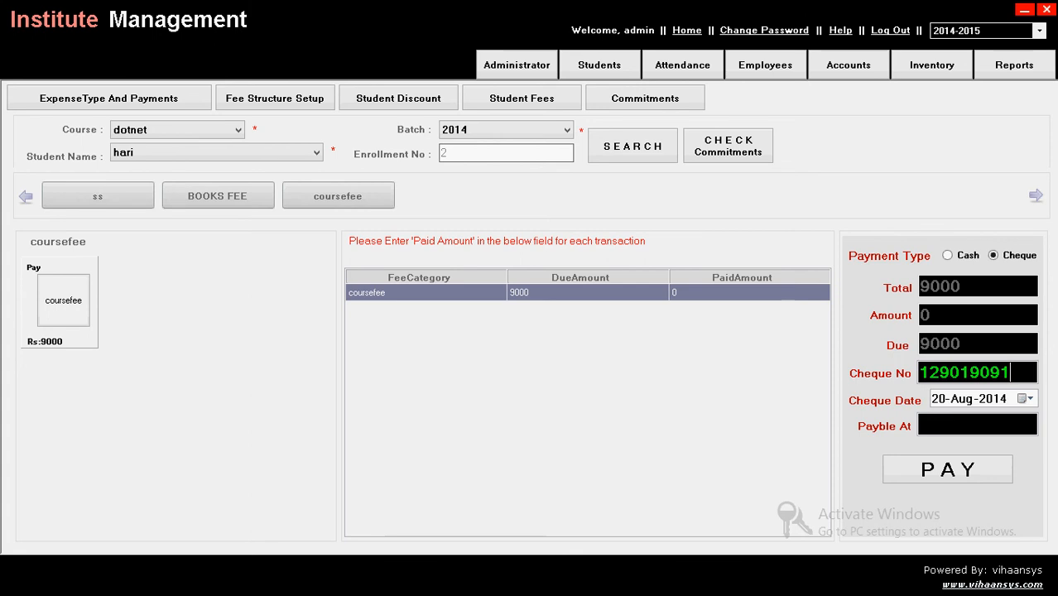
pyautogui.click(955, 426)
pyautogui.write('idi')
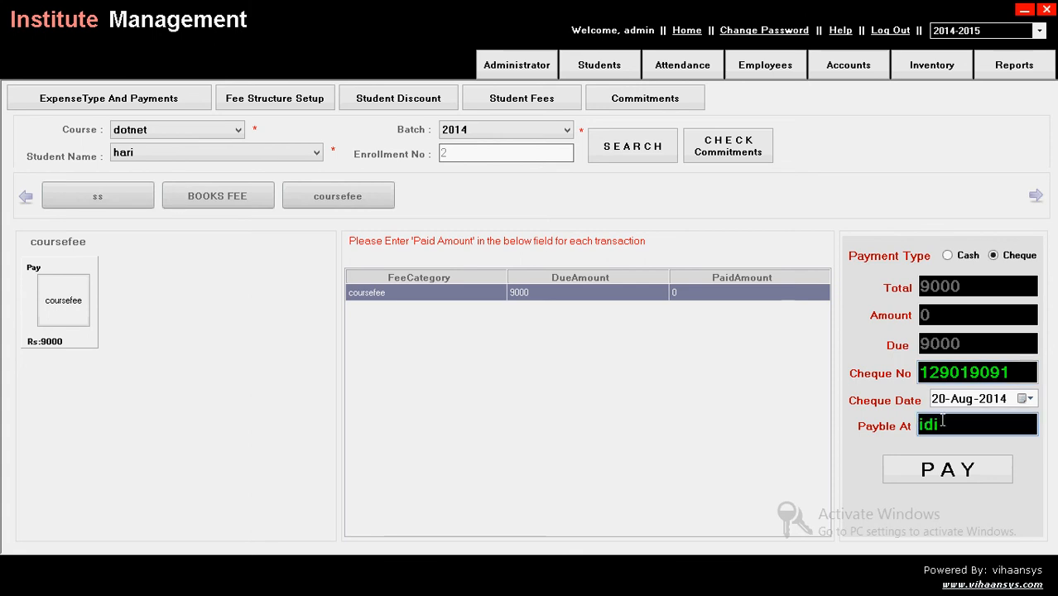
pyautogui.click(945, 469)
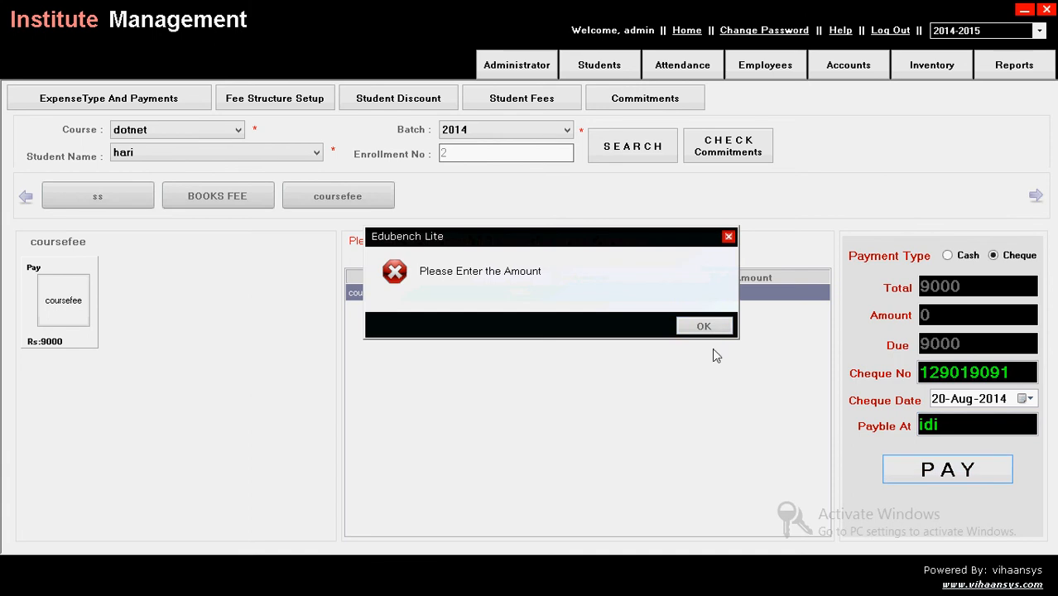
pyautogui.click(703, 327)
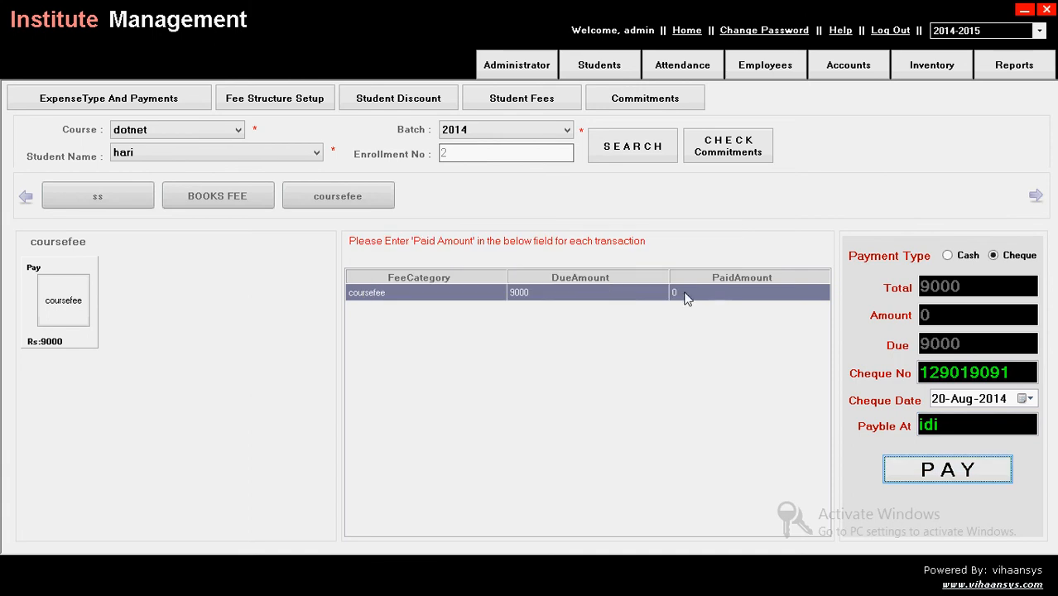
# Step: Enter 10000 as the paid amount for the coursefee row and accept the automatic rounding
pyautogui.click(716, 293)
pyautogui.click(716, 291)
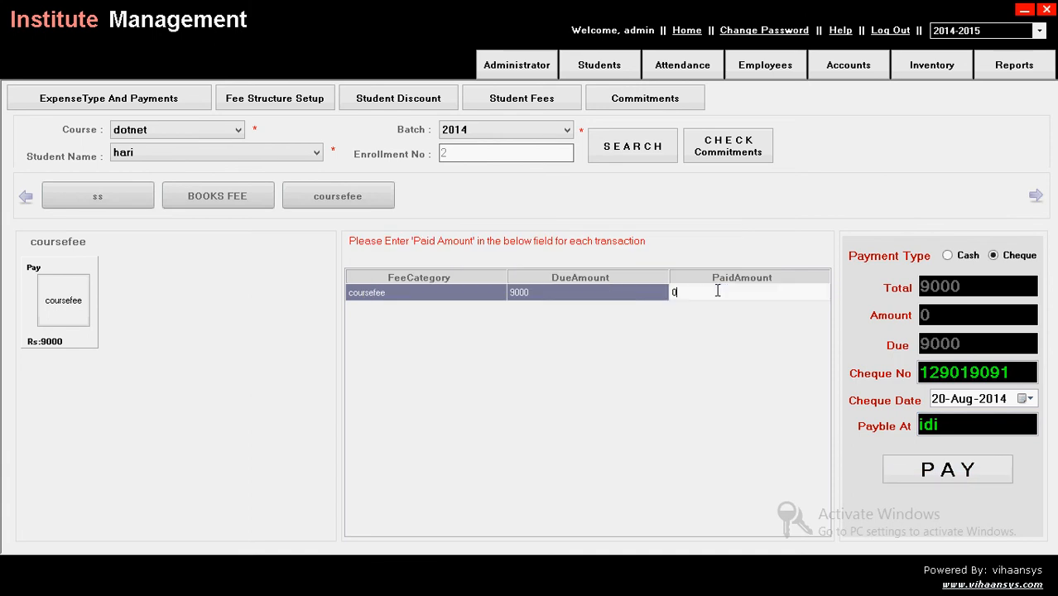
pyautogui.press('BackSpace')
pyautogui.write('10000')
pyautogui.click(61, 299)
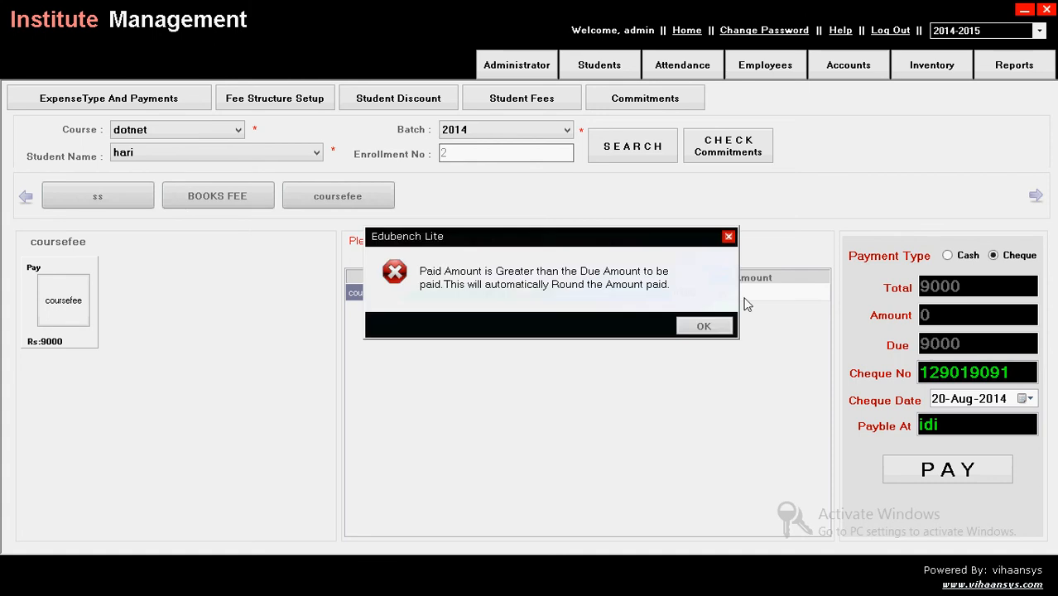
pyautogui.click(704, 326)
# Step: Switch the payment type to cash, then pay the coursefee and confirm the payment
pyautogui.click(950, 256)
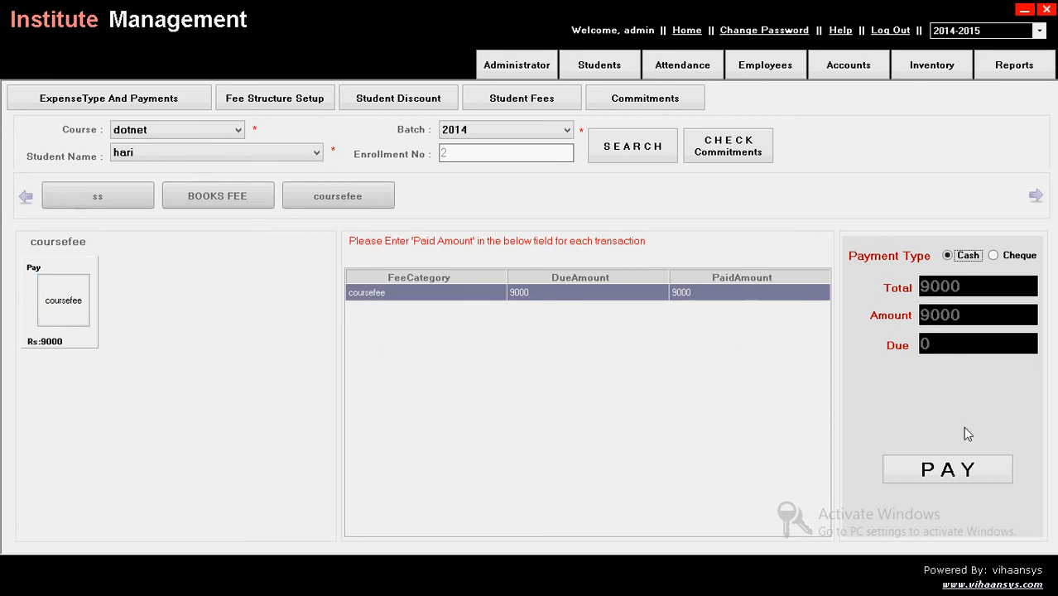
pyautogui.click(931, 472)
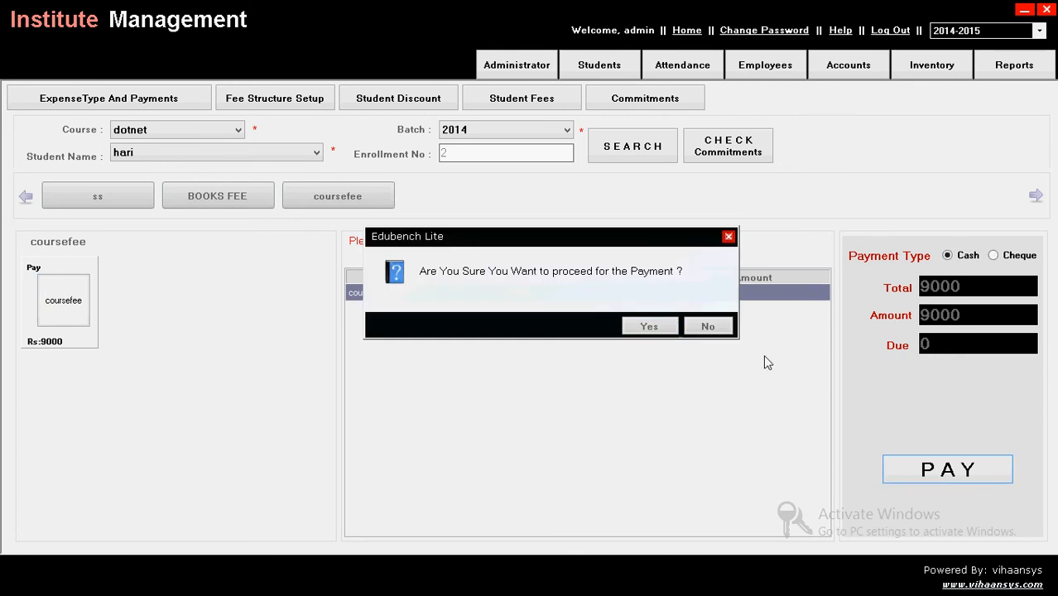
pyautogui.click(662, 329)
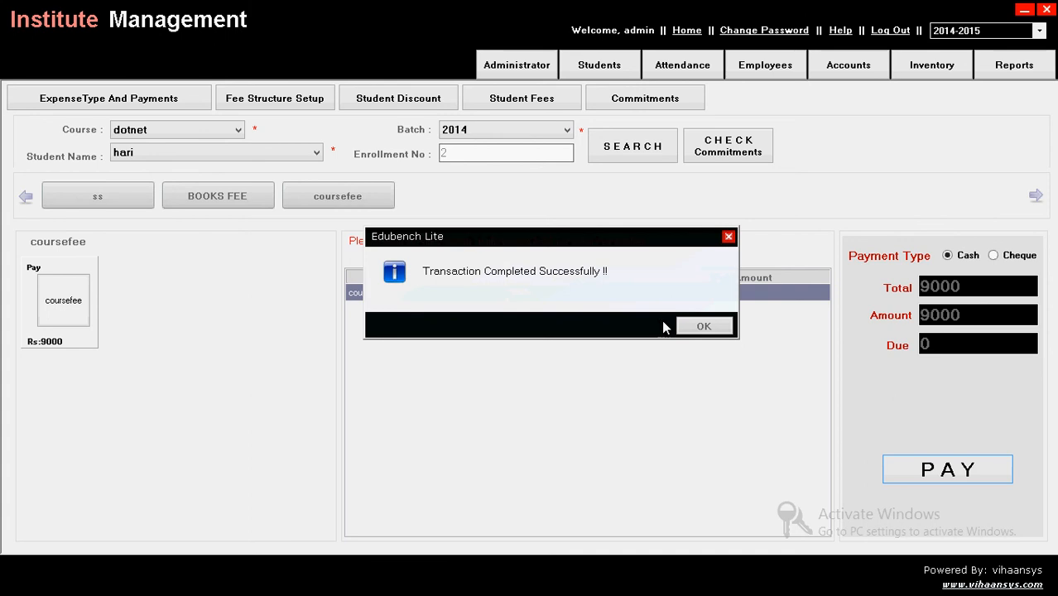
pyautogui.click(689, 327)
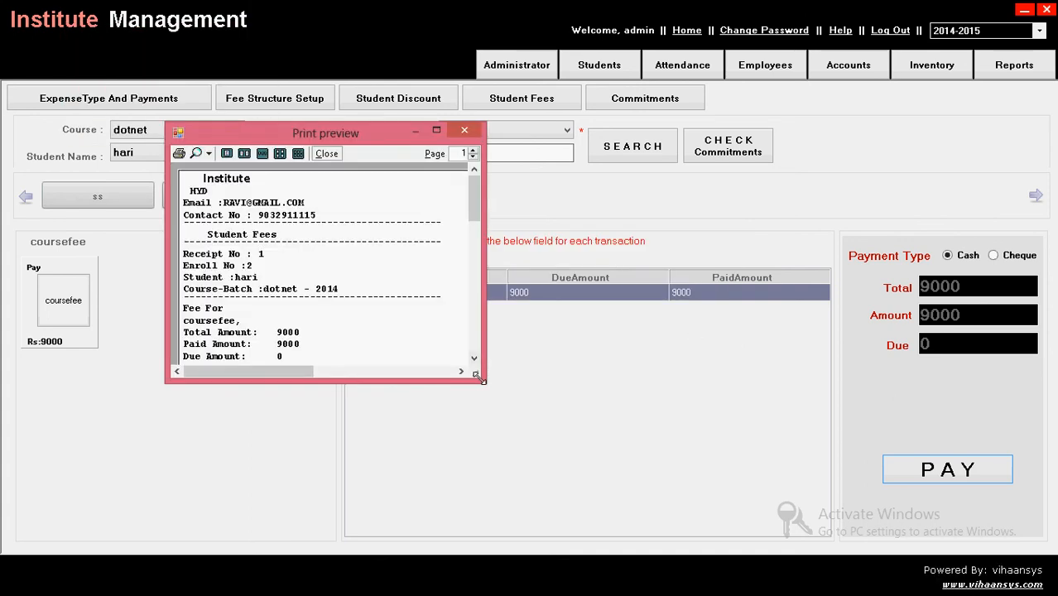
# Step: Enlarge the print preview of the student fee receipt to read it in full, and close the preview
pyautogui.moveTo(481, 377); pyautogui.dragTo(536, 456)
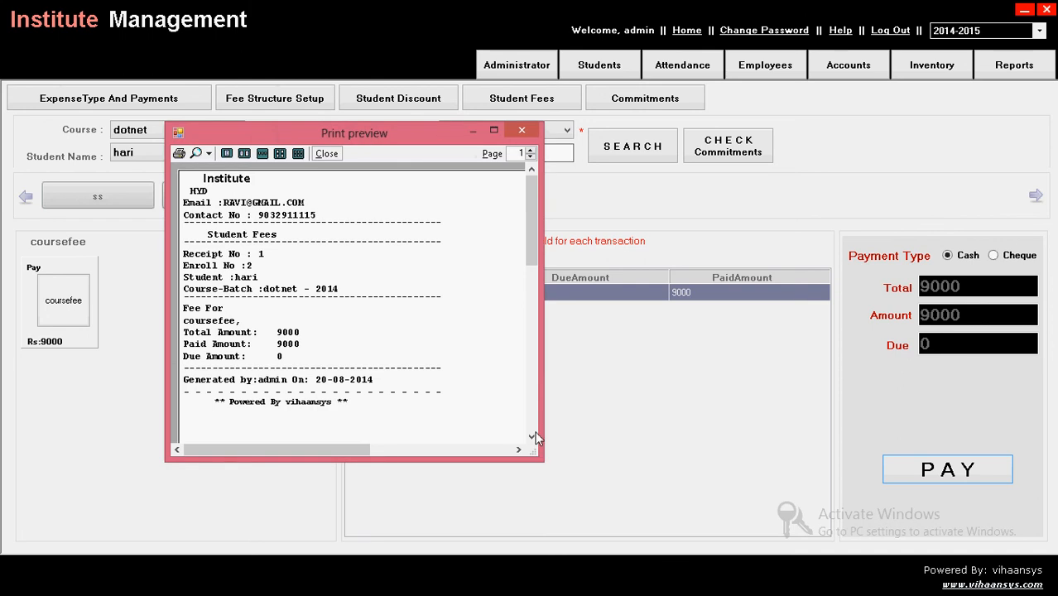
pyautogui.click(522, 132)
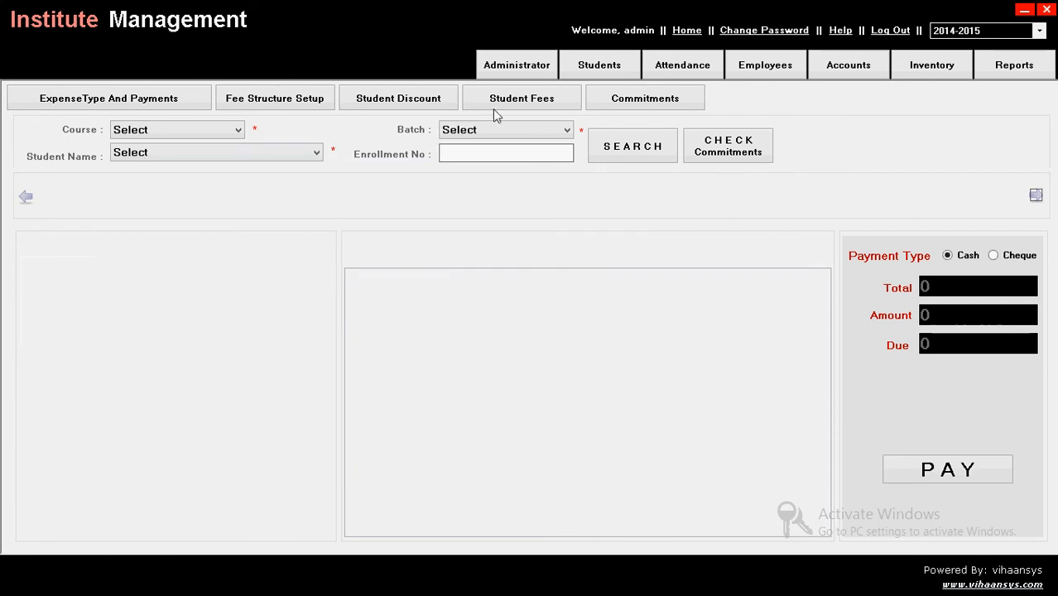
# Step: Start a new parent commitment with the student's enrollment number and try to add it without any commitment text
pyautogui.click(647, 104)
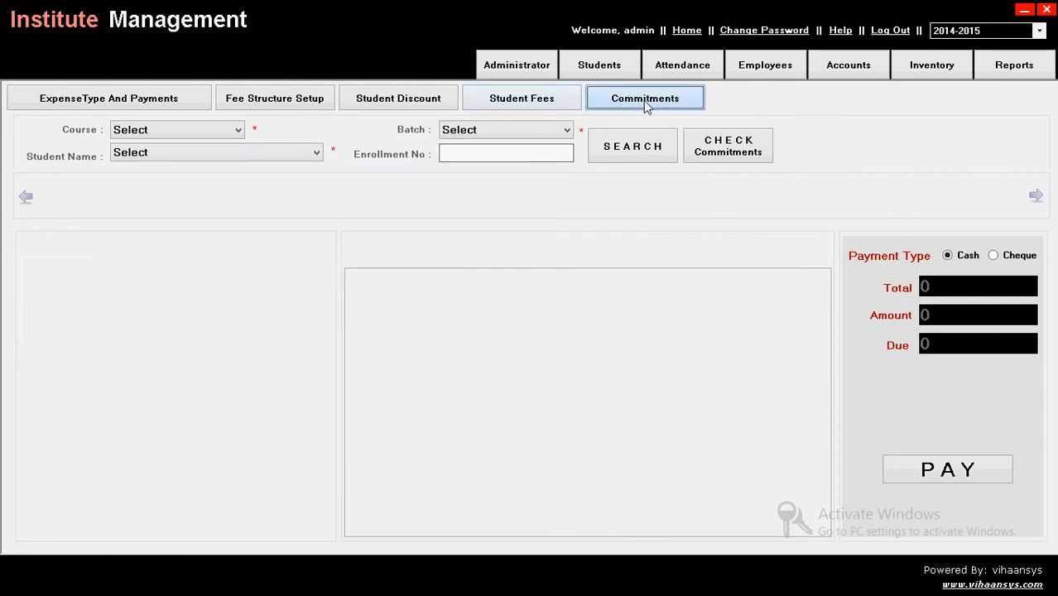
pyautogui.click(120, 132)
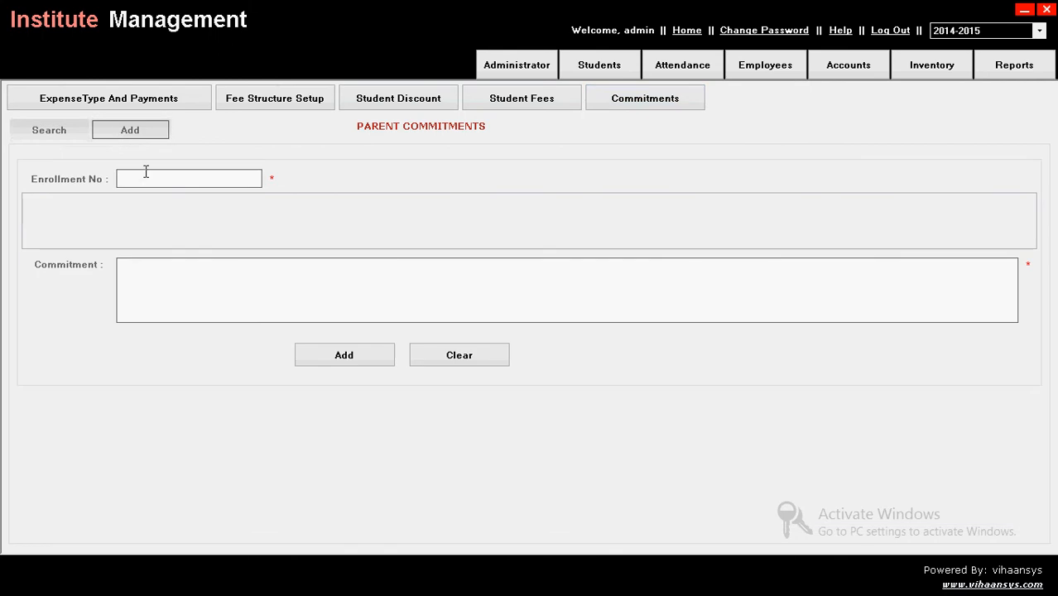
pyautogui.click(150, 176)
pyautogui.write('2')
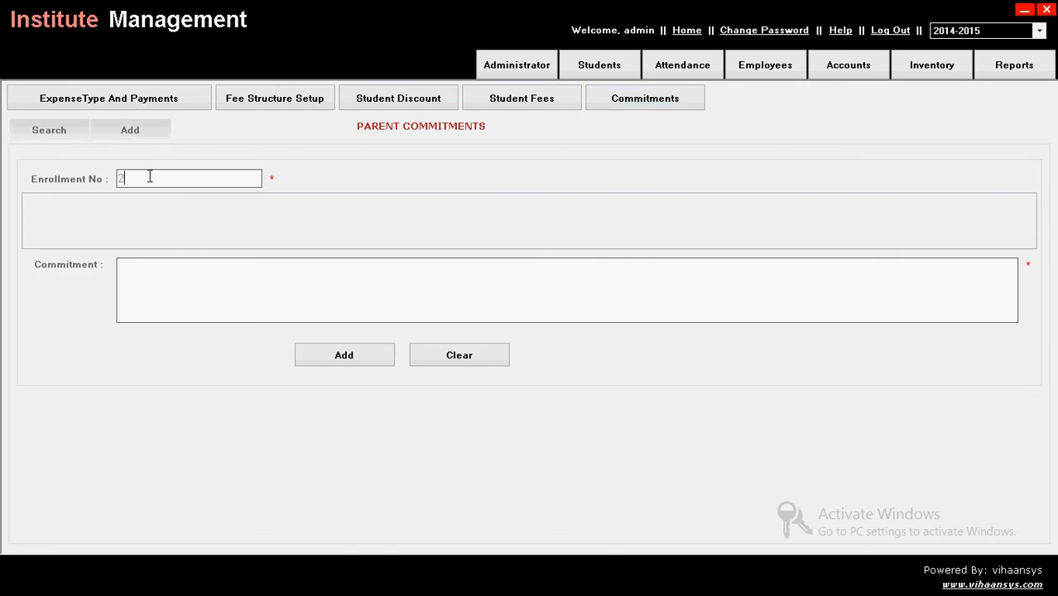
pyautogui.click(217, 300)
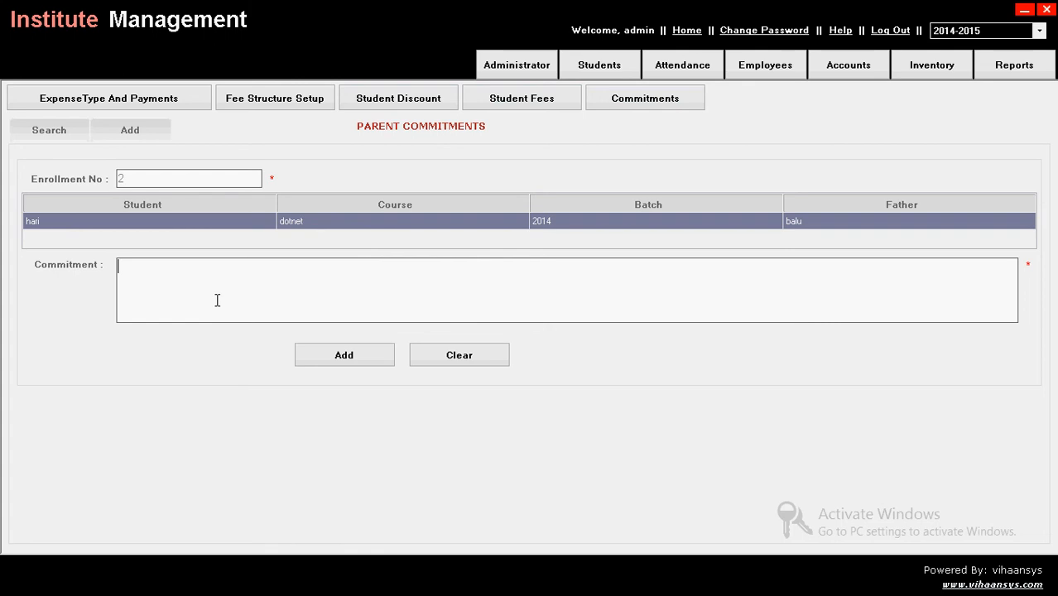
pyautogui.click(352, 366)
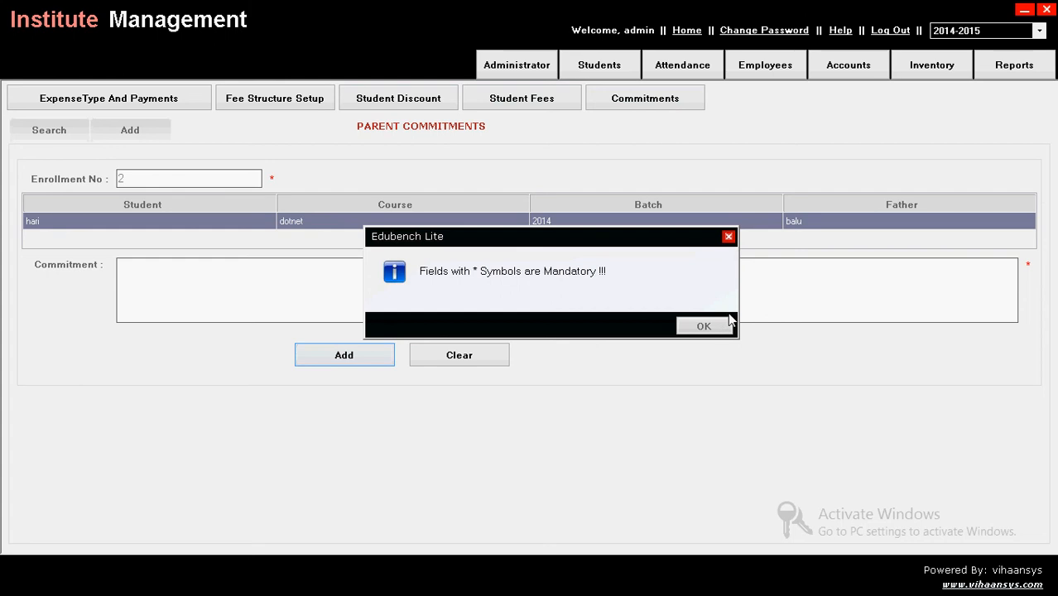
pyautogui.click(702, 326)
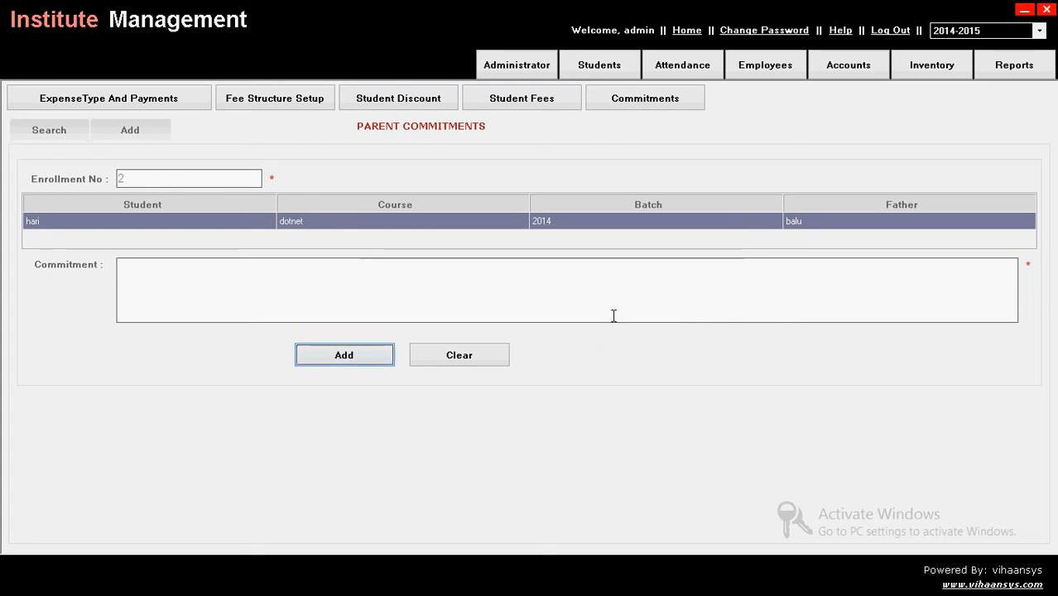
# Step: Enter "text books given" as the parent commitment and add it for the student
pyautogui.click(566, 263)
pyautogui.write('te')
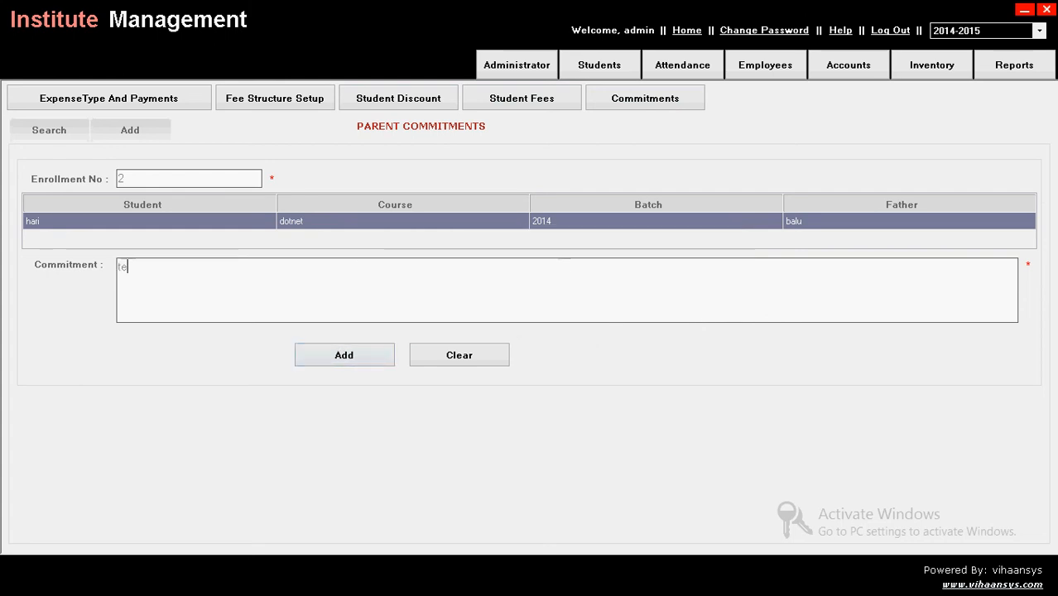
pyautogui.write('xt books given')
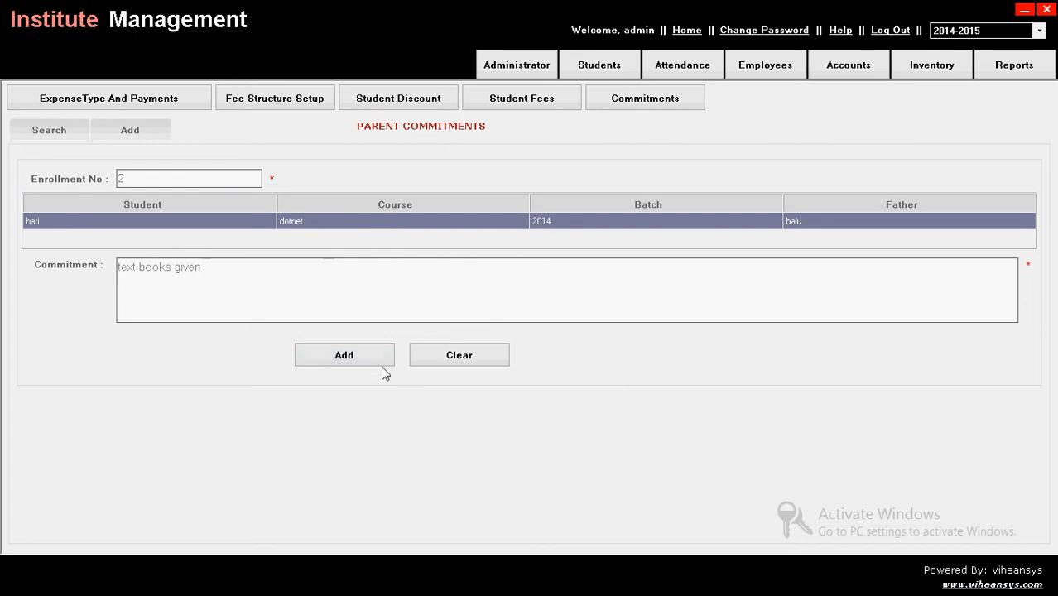
pyautogui.click(352, 365)
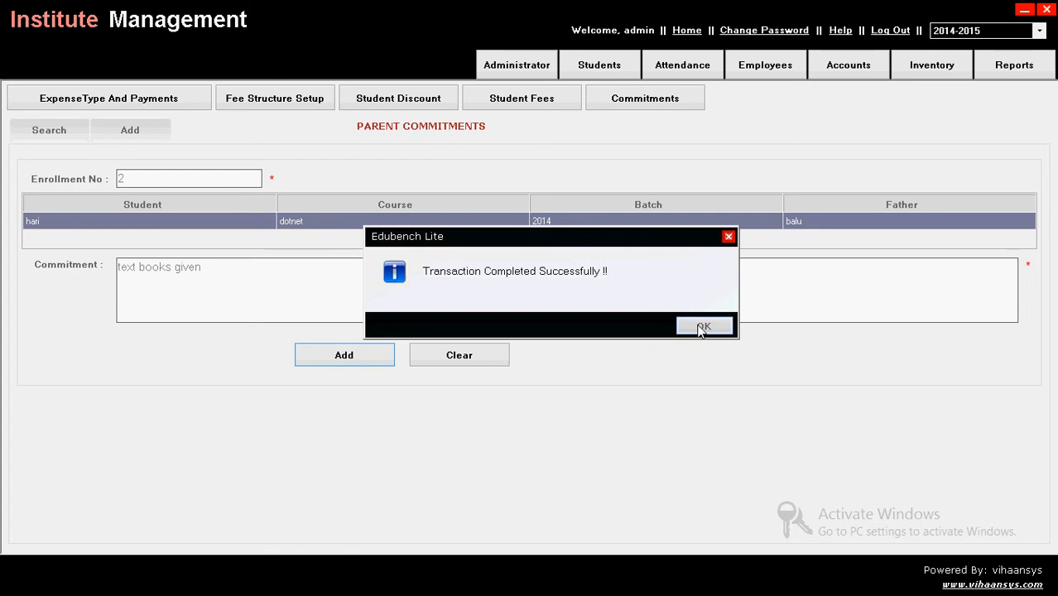
pyautogui.click(703, 326)
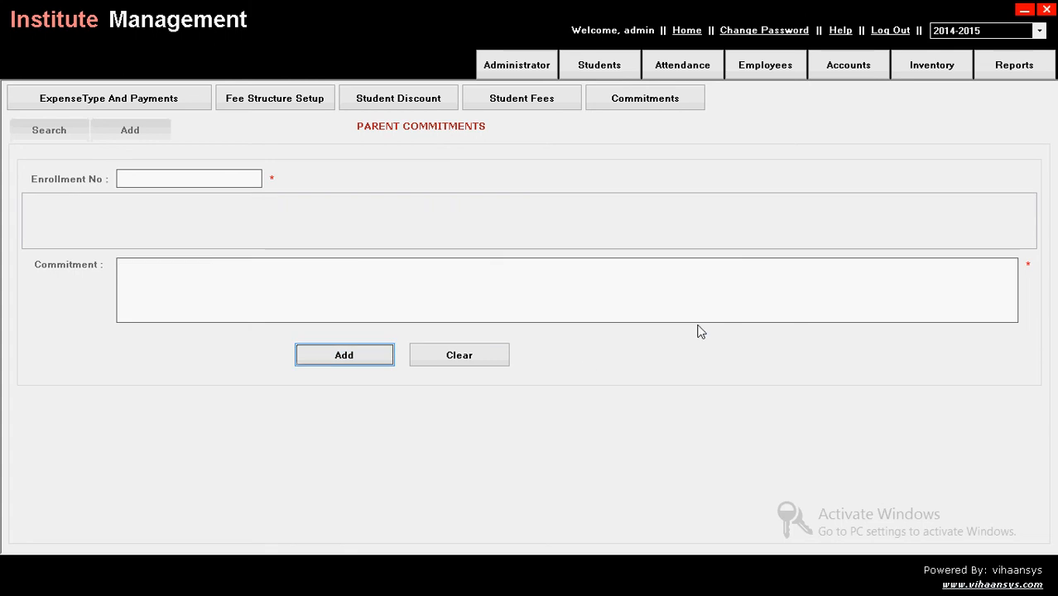
# Step: Display the inventory form for adding new suppliers, categories and items
pyautogui.click(935, 66)
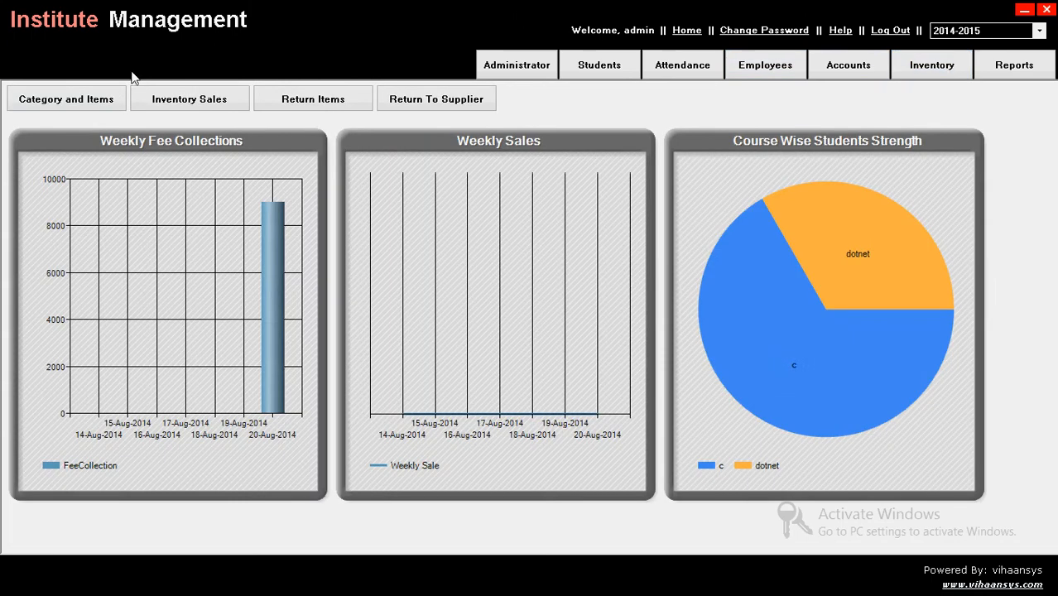
pyautogui.click(87, 109)
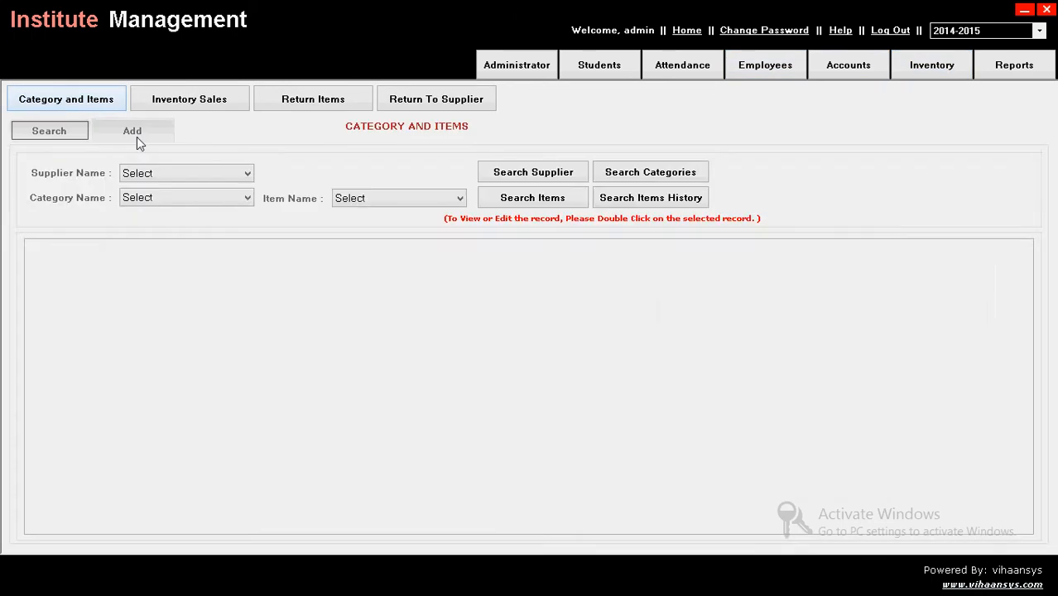
pyautogui.click(137, 139)
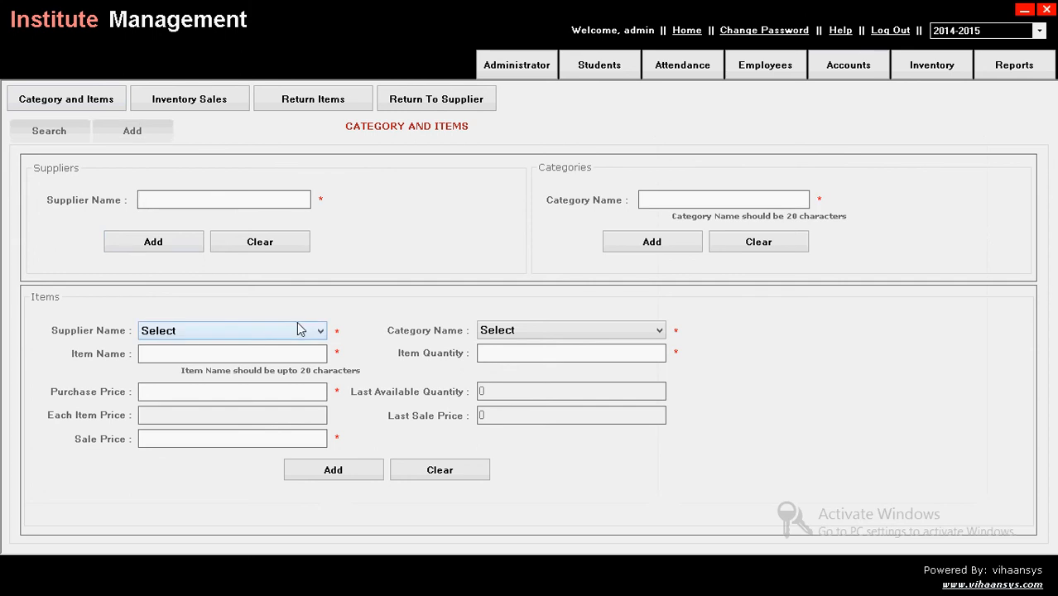
# Step: Search the inventory for suppliers and items, and open the quantity form for the reynolds pen item
pyautogui.click(78, 131)
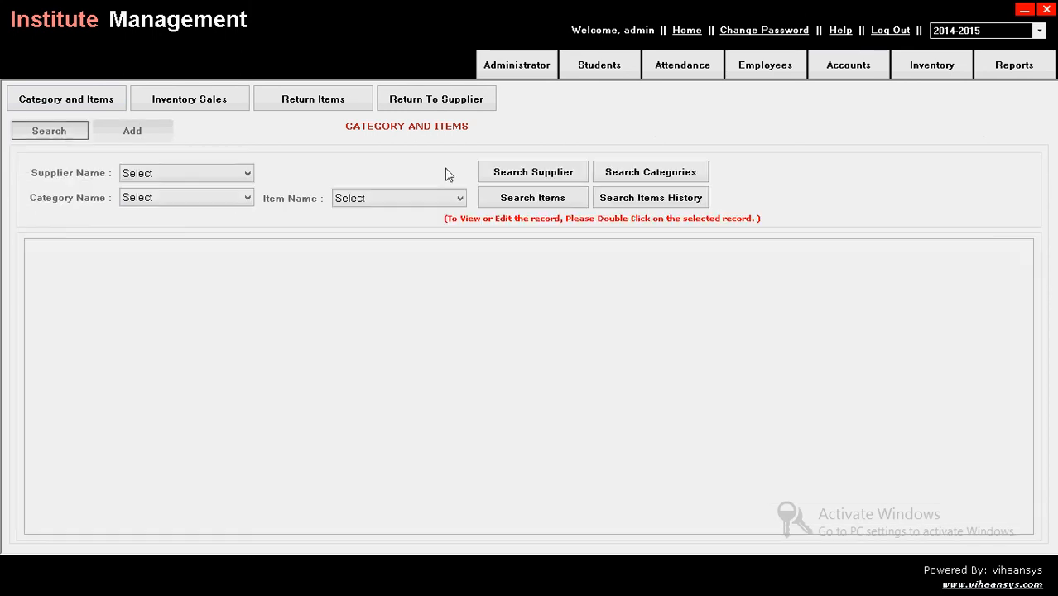
pyautogui.click(538, 176)
pyautogui.click(539, 202)
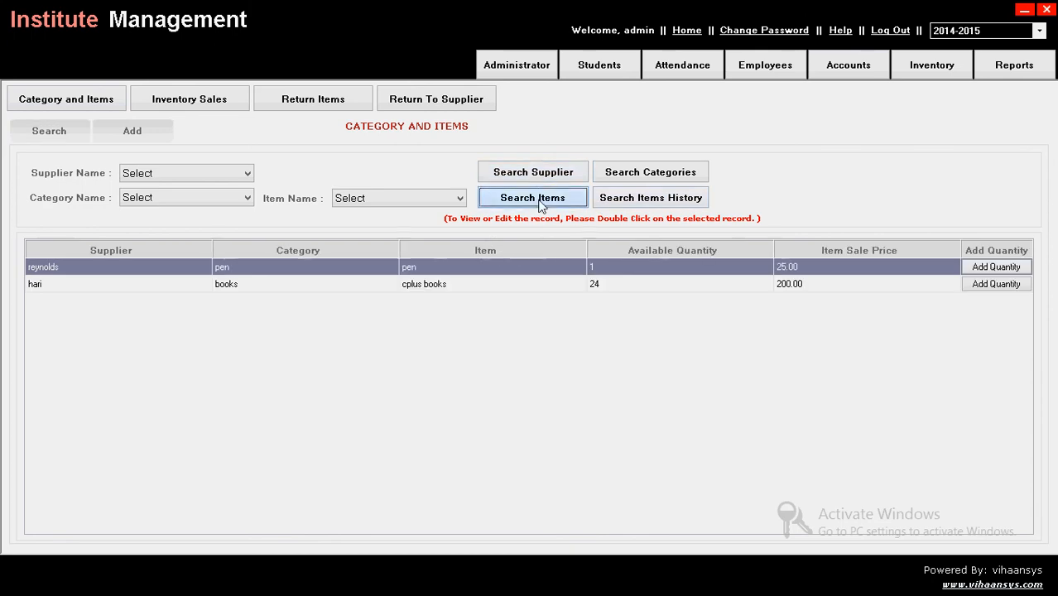
pyautogui.click(496, 290)
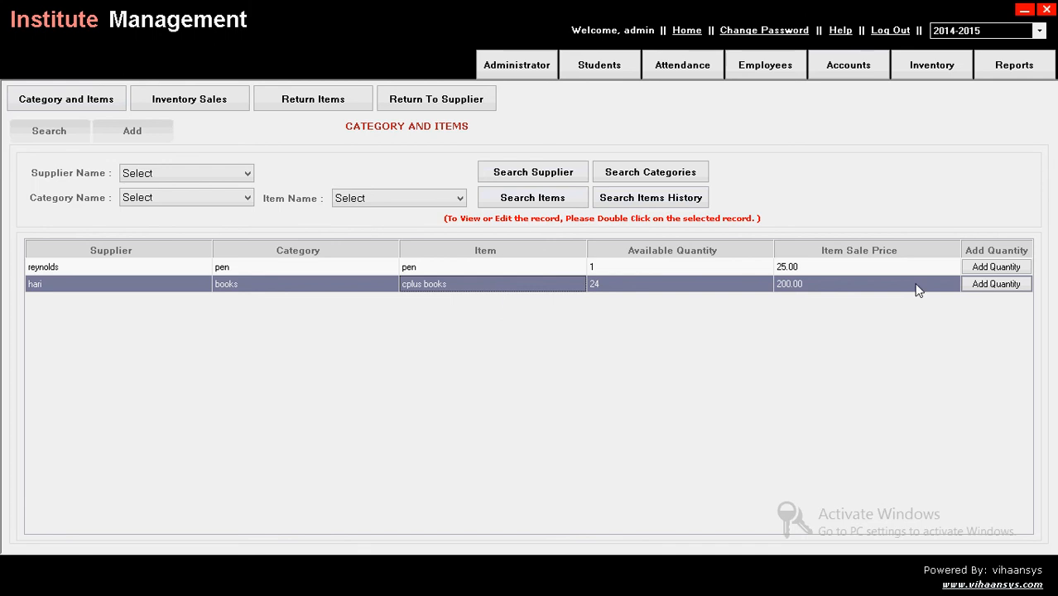
pyautogui.click(1007, 269)
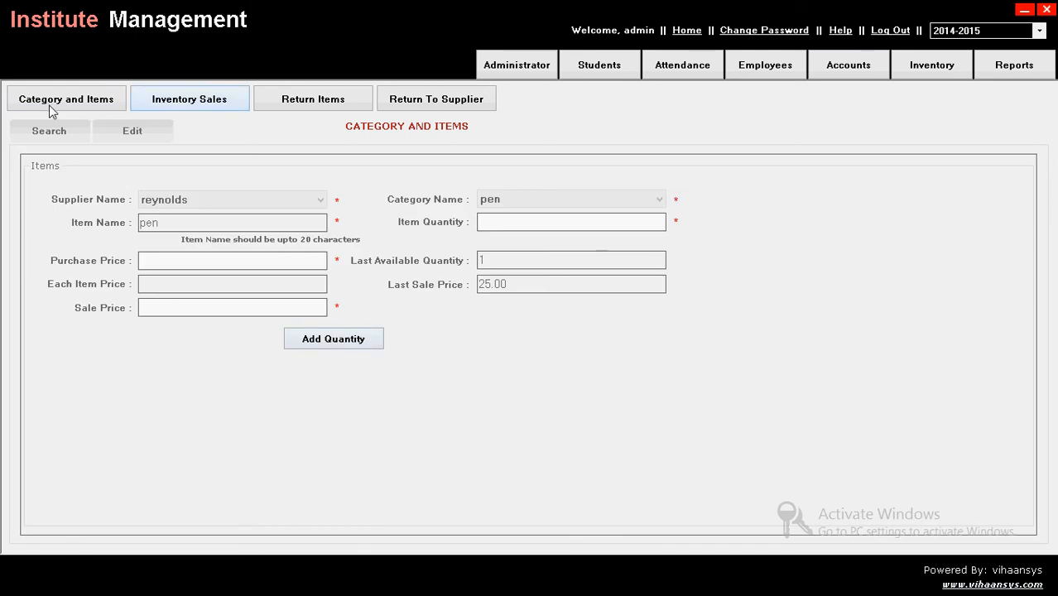
# Step: Start an inventory sale and load the student by entering the enrollment number
pyautogui.click(168, 103)
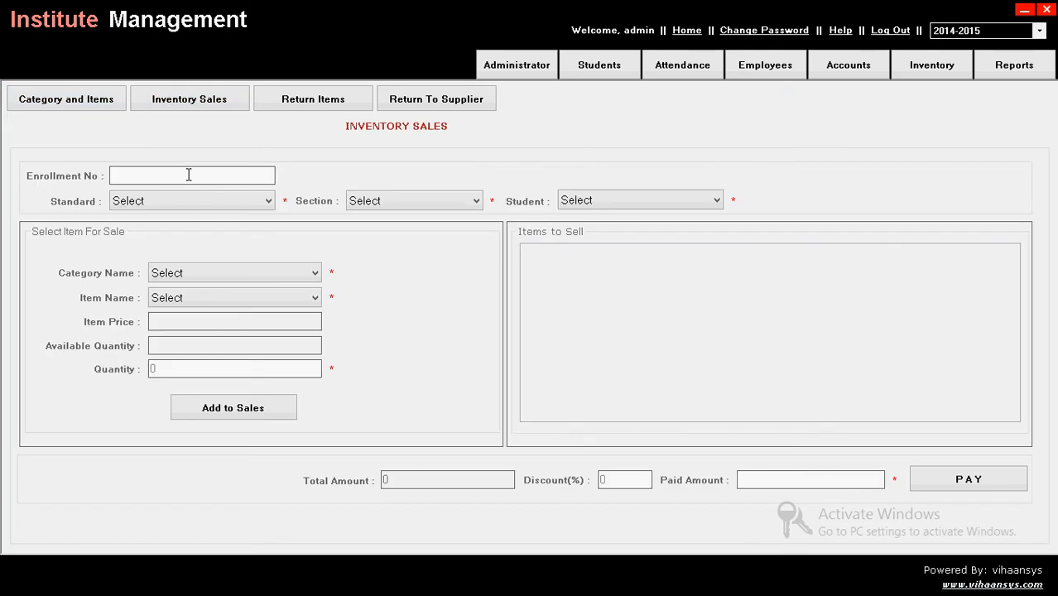
pyautogui.click(198, 205)
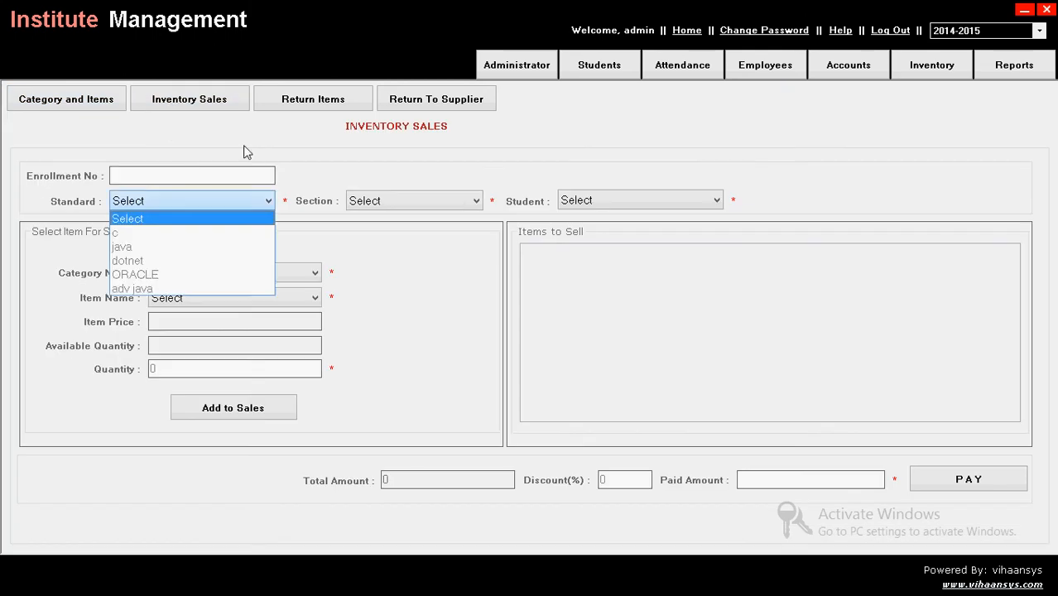
pyautogui.click(179, 215)
pyautogui.click(193, 171)
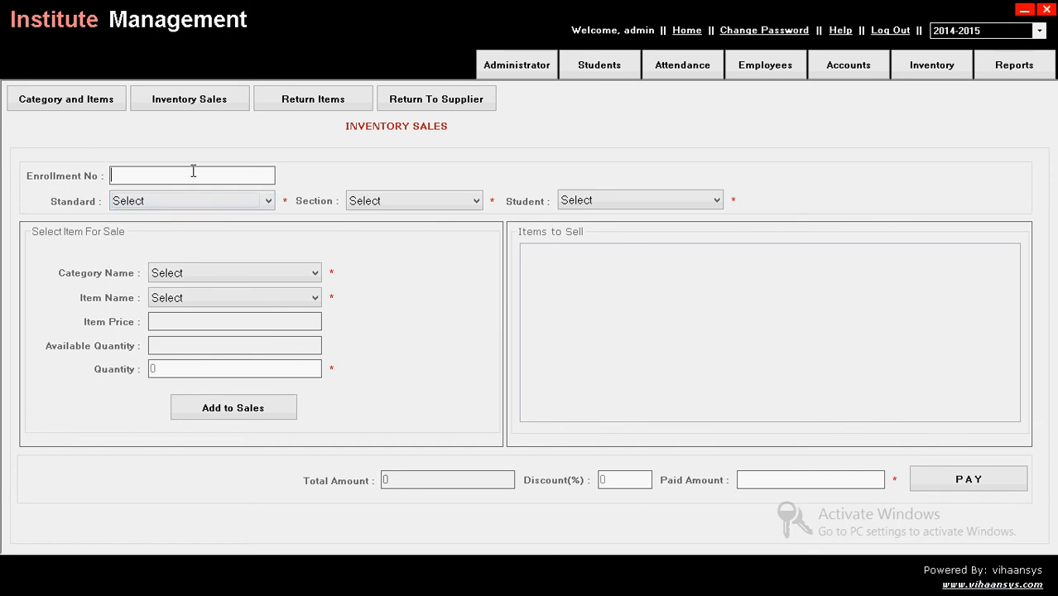
pyautogui.write('2')
pyautogui.press('Return')
# Step: Choose the pen item from the pen category with a quantity of 1 and add it to the sale
pyautogui.click(233, 273)
pyautogui.click(217, 306)
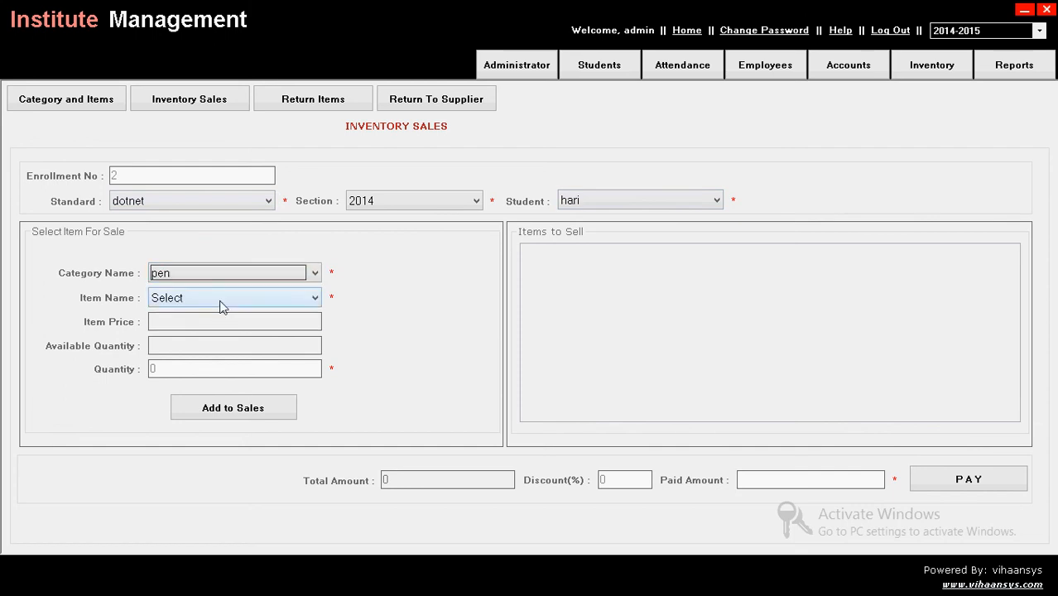
pyautogui.click(218, 300)
pyautogui.click(211, 329)
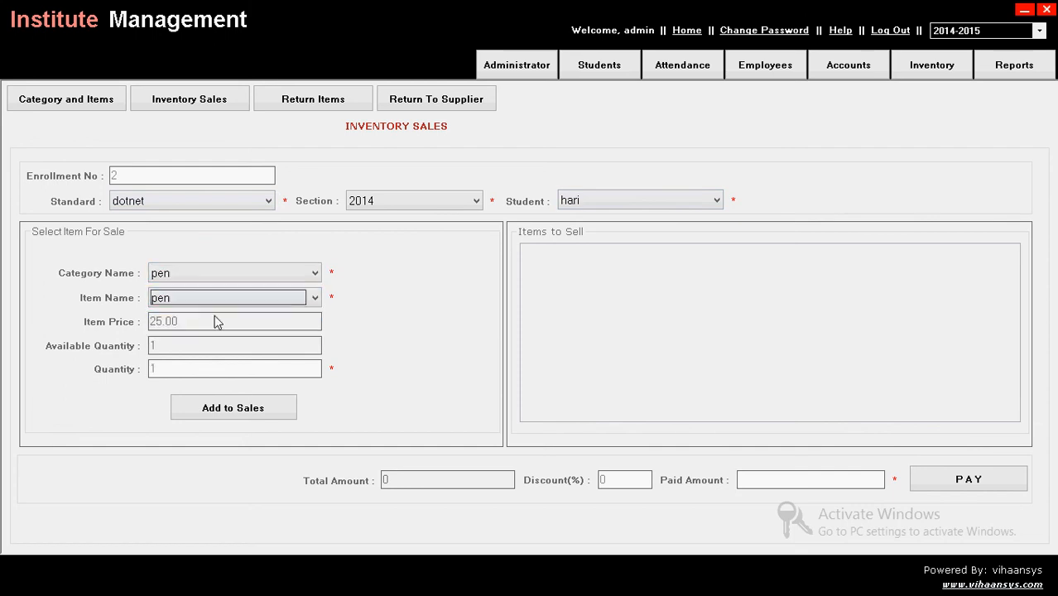
pyautogui.click(210, 365)
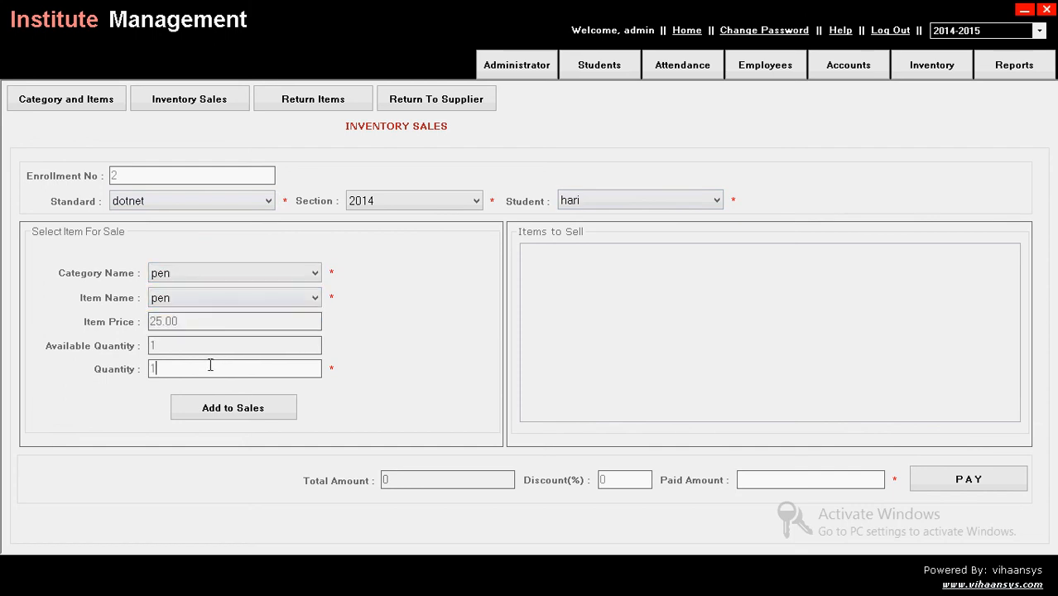
pyautogui.click(231, 411)
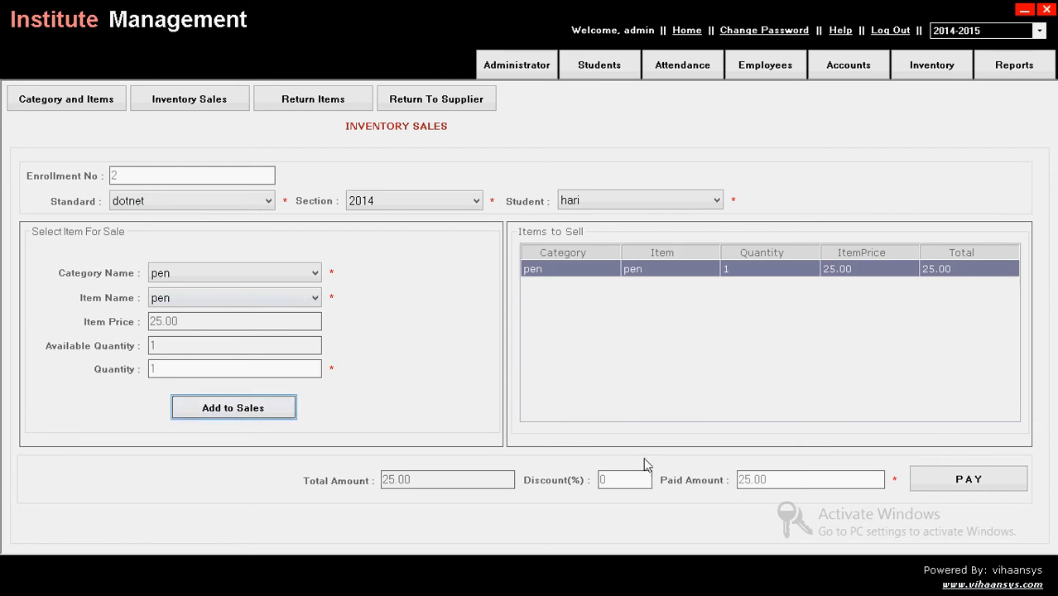
# Step: Apply a 2% discount to the pen sale, then pay for it and confirm proceeding with the payment
pyautogui.click(619, 479)
pyautogui.write('2')
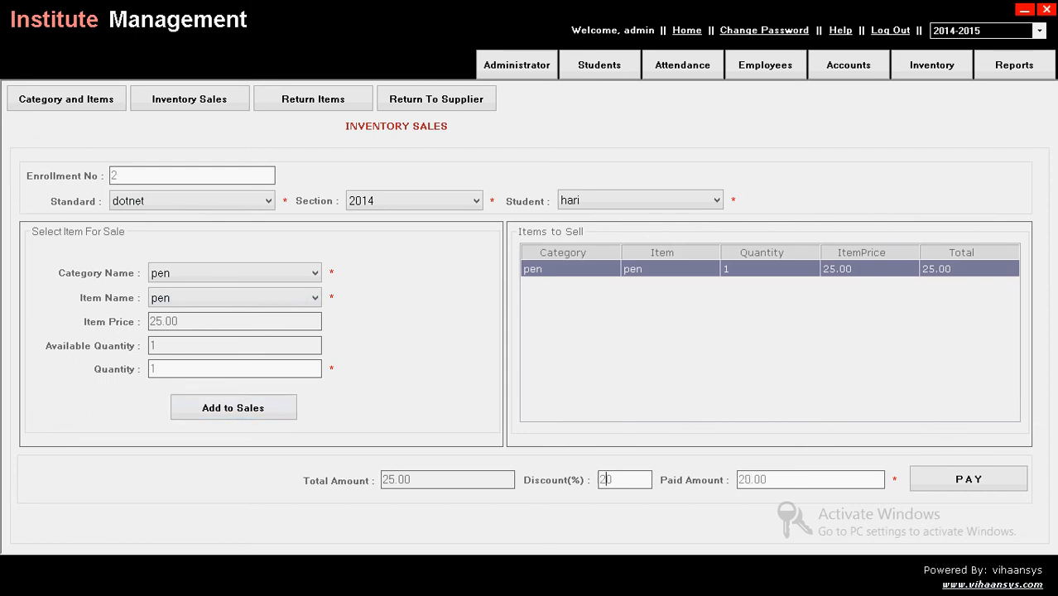
pyautogui.press('Delete')
pyautogui.click(976, 473)
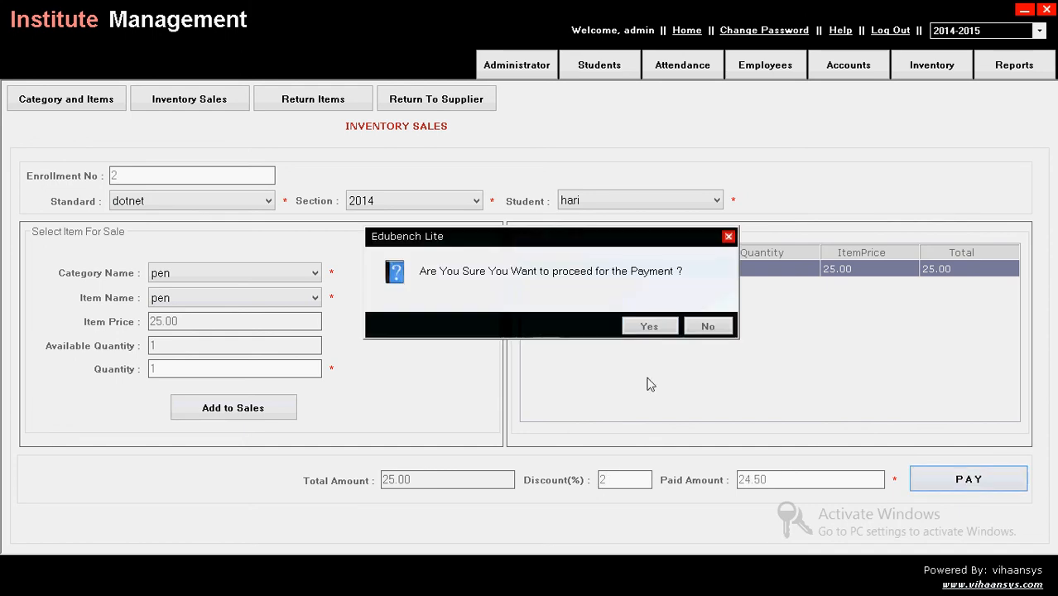
pyautogui.click(648, 326)
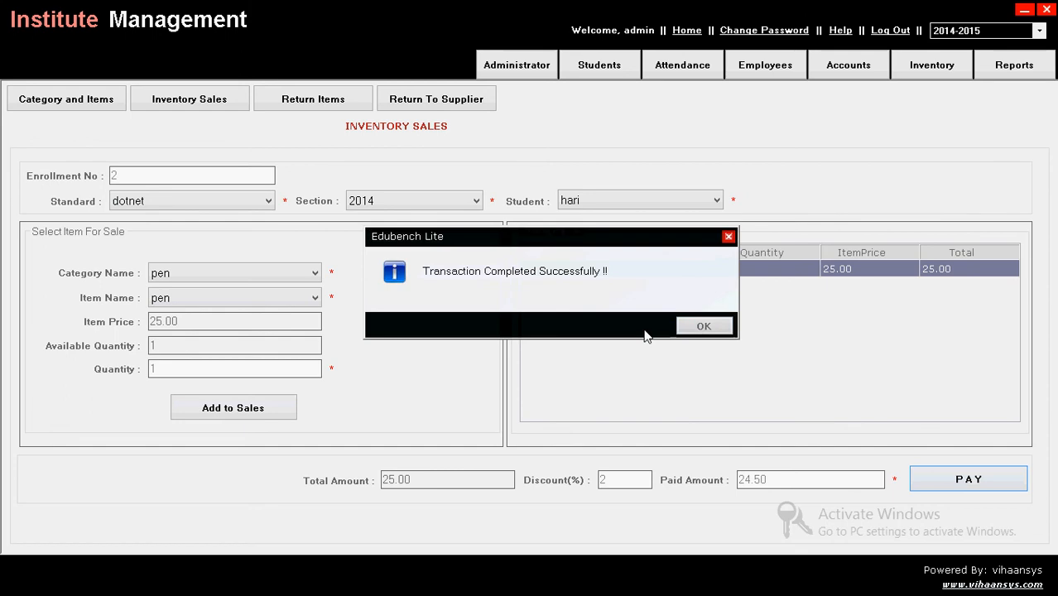
# Step: Accept the transaction message, enlarge the inventory sales receipt preview to read it, and close the preview
pyautogui.click(702, 326)
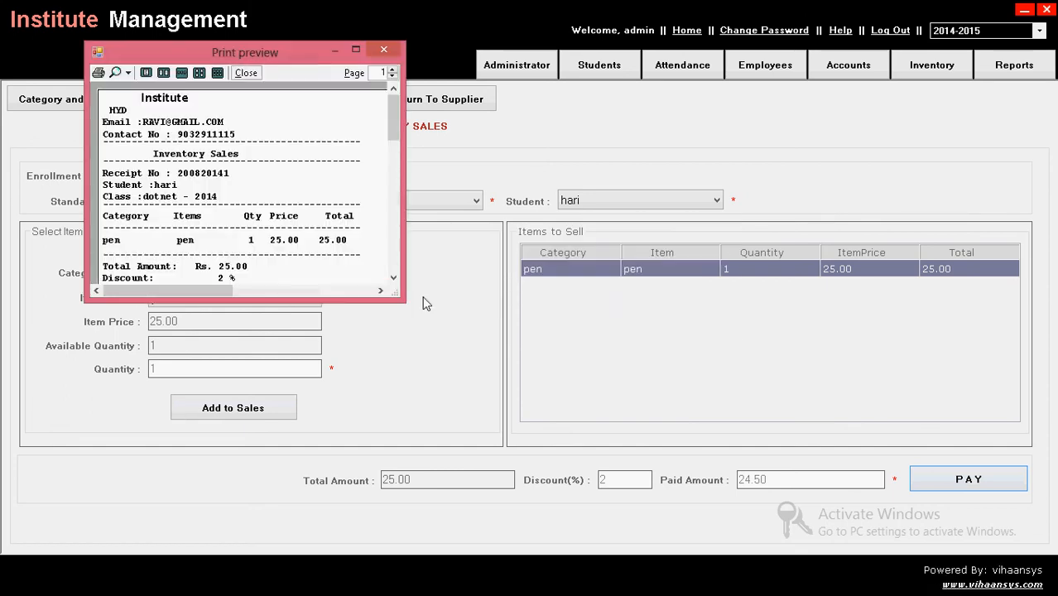
pyautogui.moveTo(398, 294); pyautogui.dragTo(429, 337)
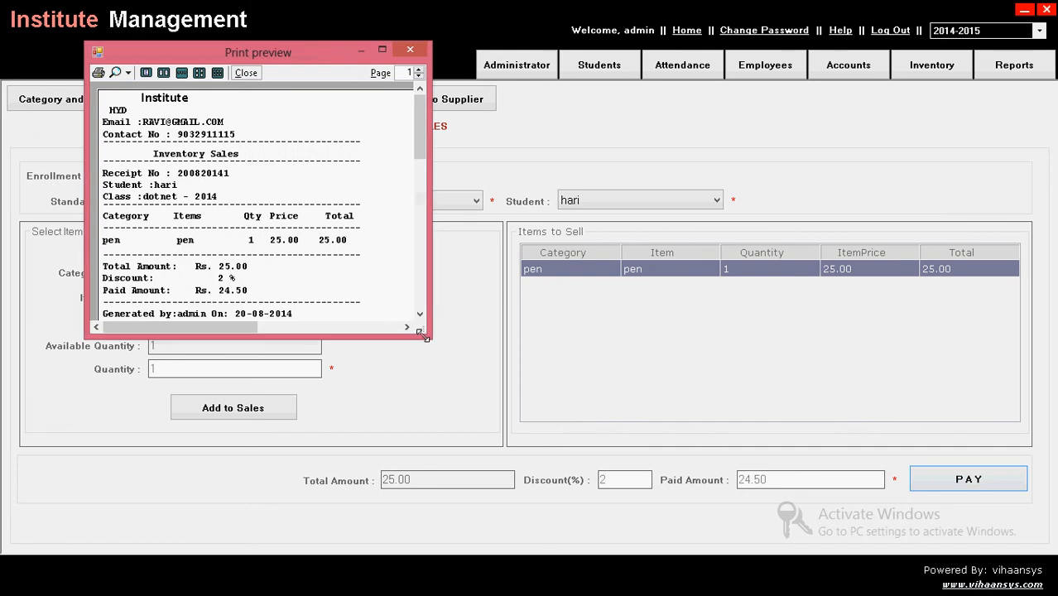
pyautogui.click(402, 48)
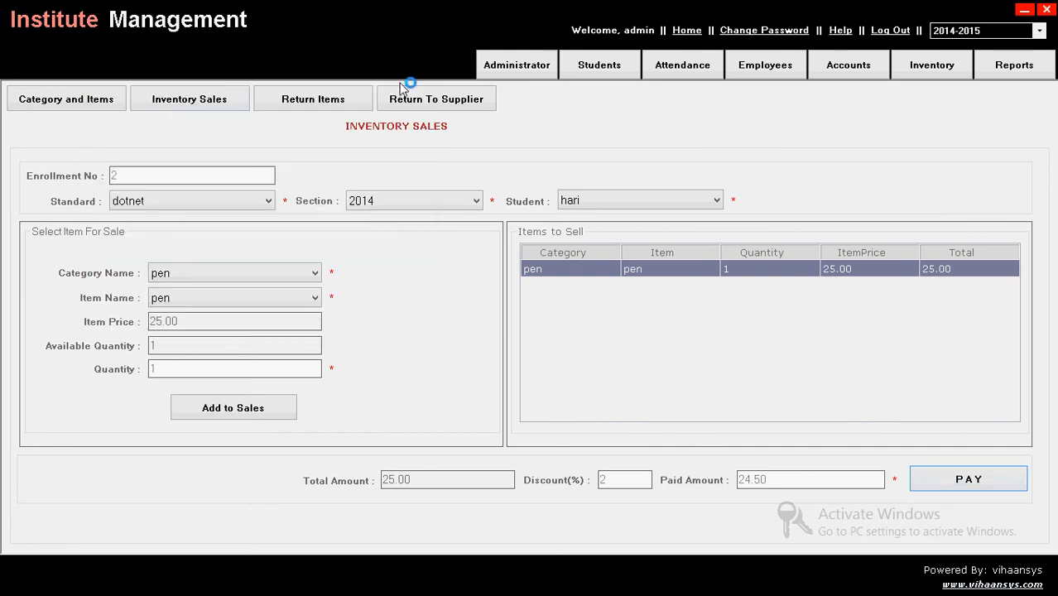
# Step: Look up an earlier bill for a sales return by choosing the suggested bill number that starts with 1
pyautogui.click(308, 98)
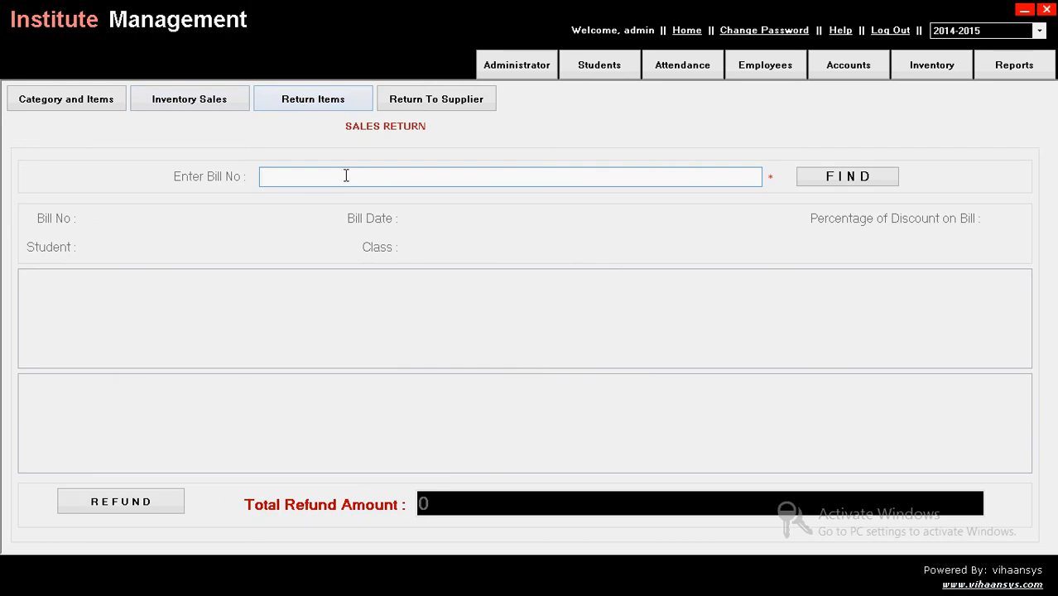
pyautogui.write('1')
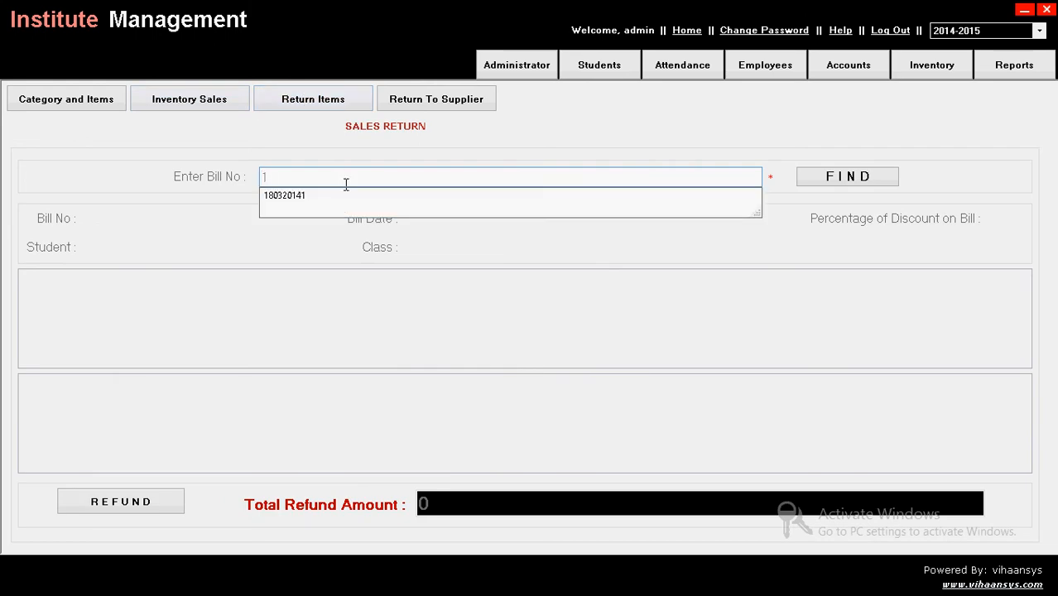
pyautogui.click(346, 195)
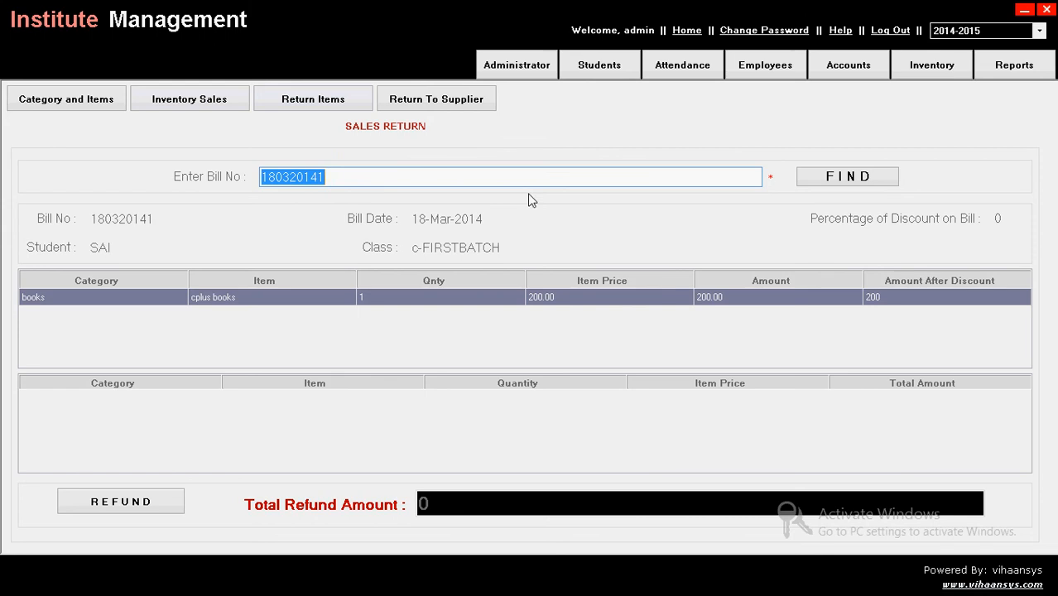
# Step: Return the cplus books item on the found bill, refund it, and accept the transaction message
pyautogui.doubleClick(604, 295)
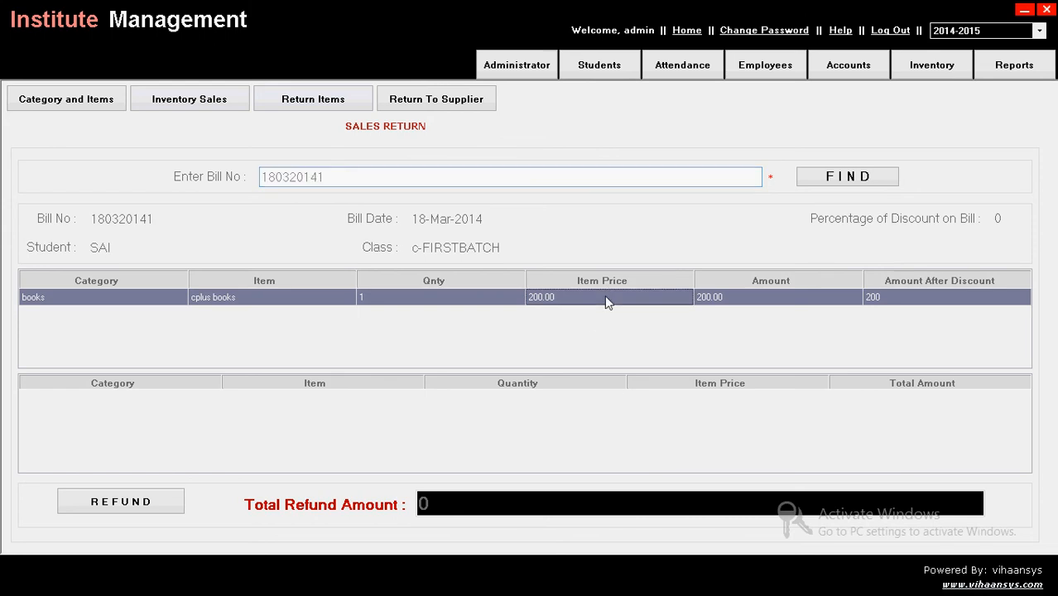
pyautogui.click(157, 513)
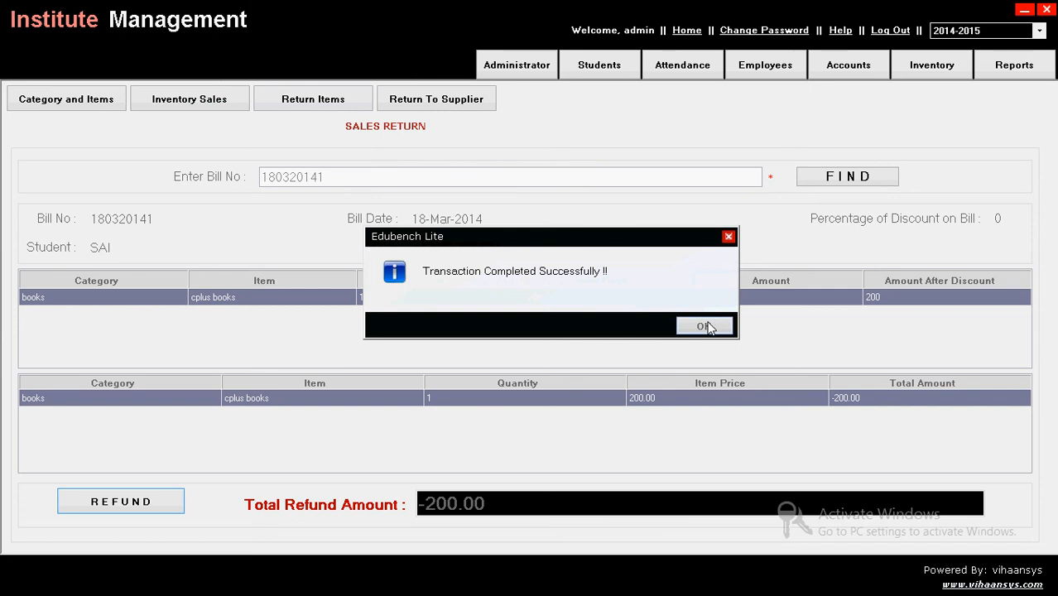
pyautogui.click(704, 326)
# Step: Search the supplier returns for supplier reynolds, category pen and item pen, and try to return the listed item
pyautogui.click(404, 101)
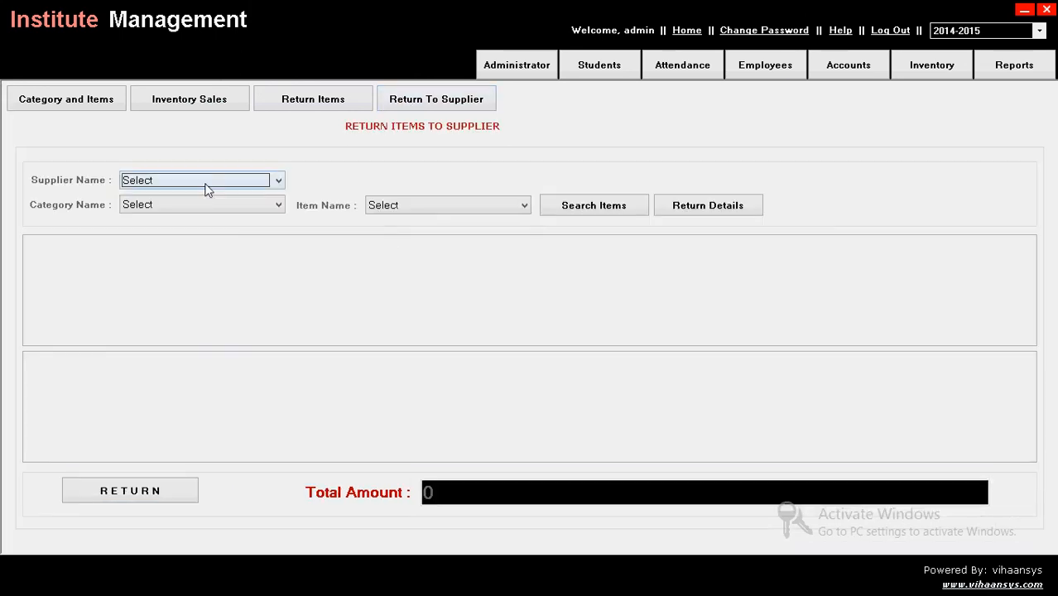
pyautogui.click(206, 190)
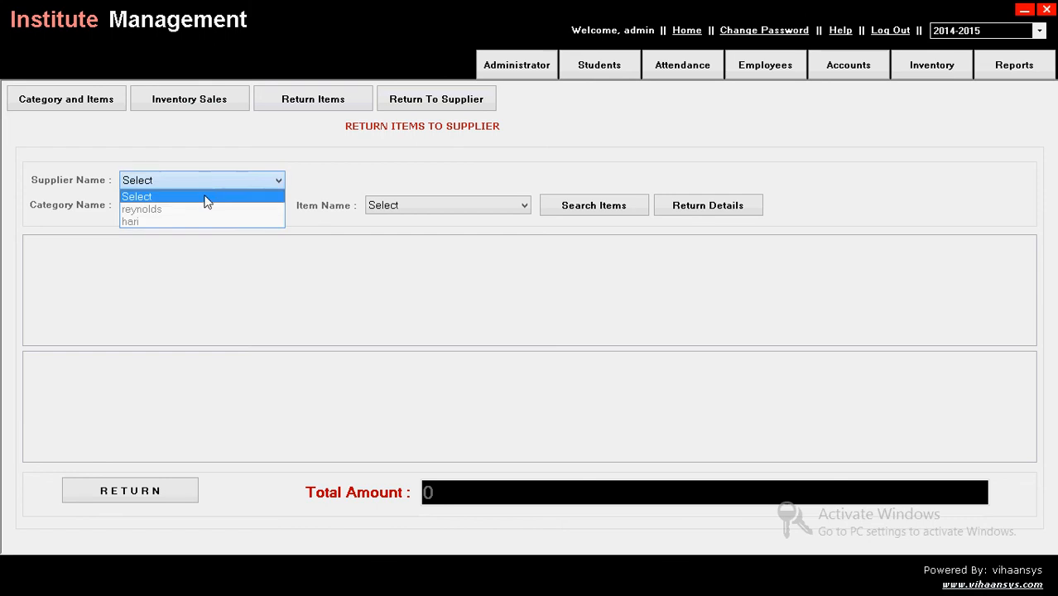
pyautogui.click(207, 210)
pyautogui.click(206, 209)
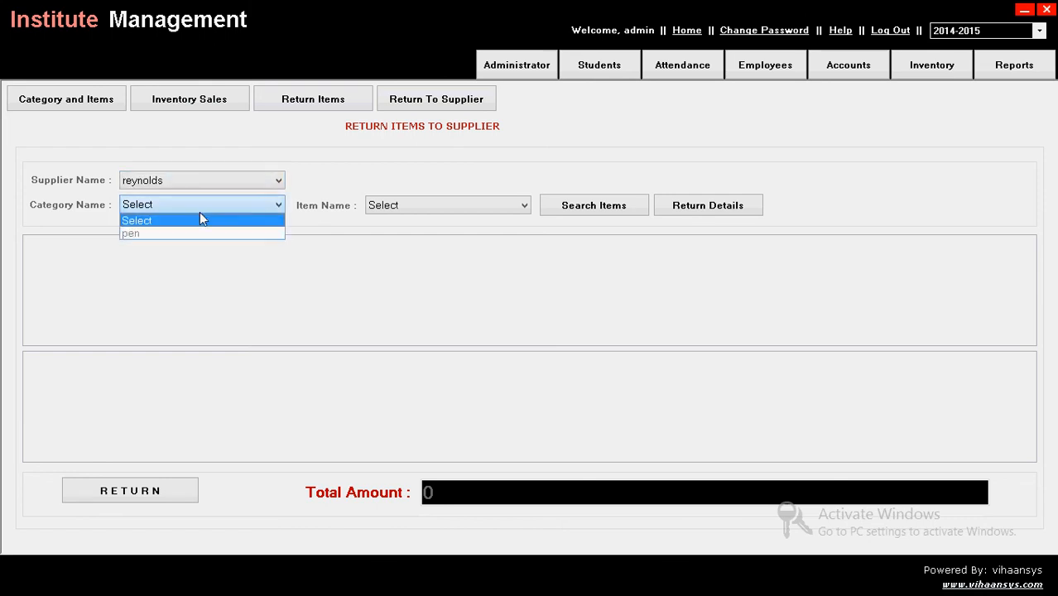
pyautogui.click(196, 233)
pyautogui.click(433, 208)
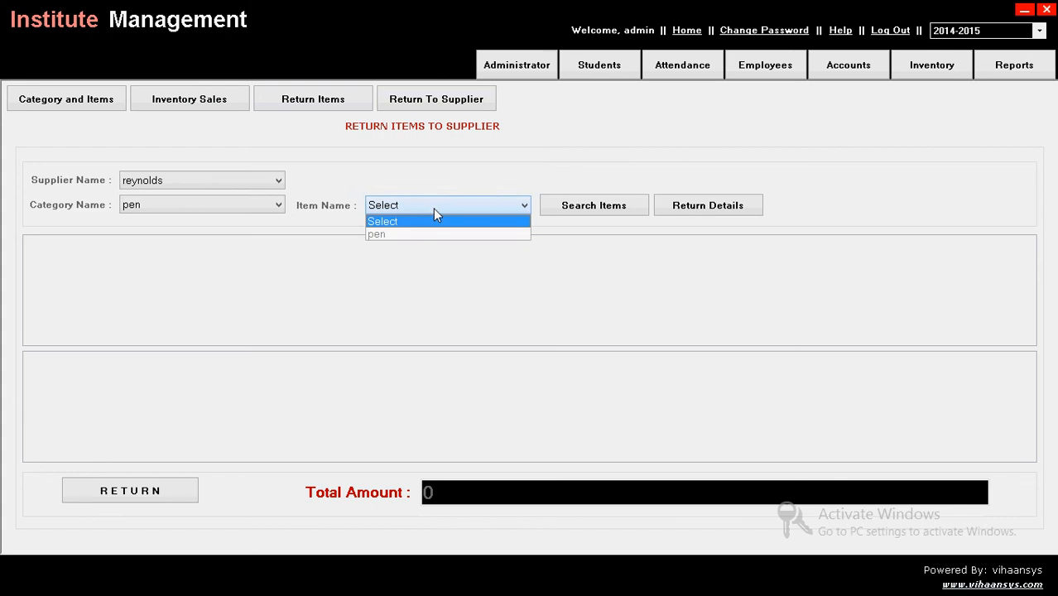
pyautogui.click(417, 233)
pyautogui.click(615, 213)
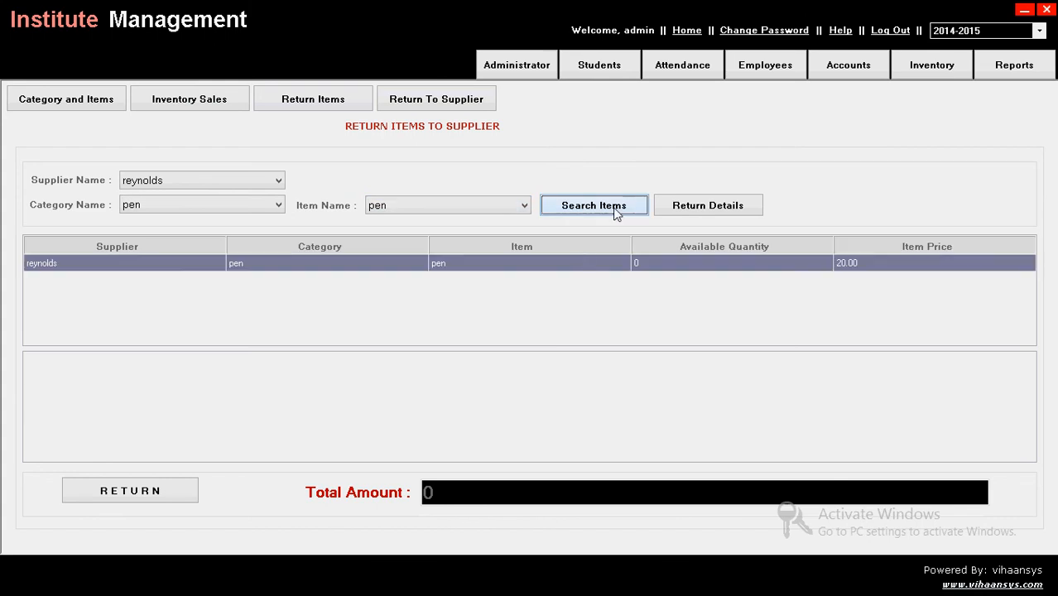
pyautogui.click(577, 268)
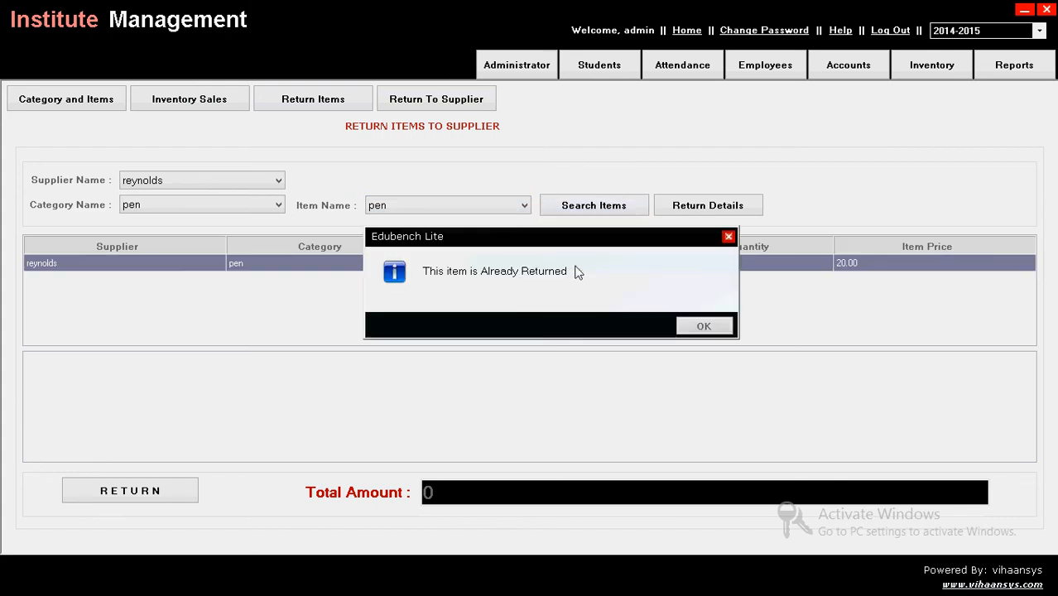
pyautogui.click(707, 333)
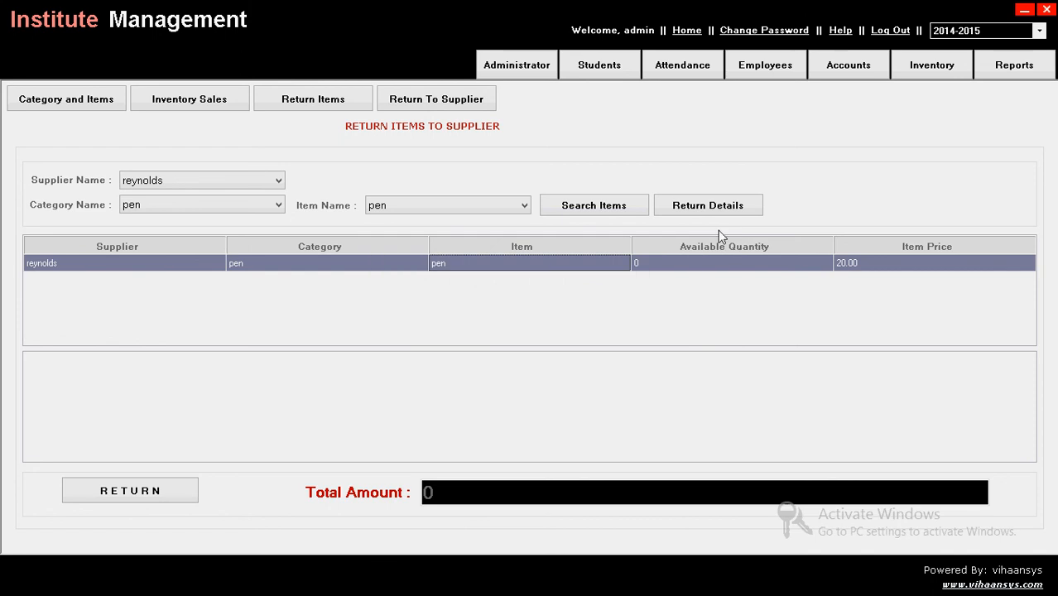
# Step: Search the supplier return report for 20-Aug-2014 and dismiss the message
pyautogui.click(719, 206)
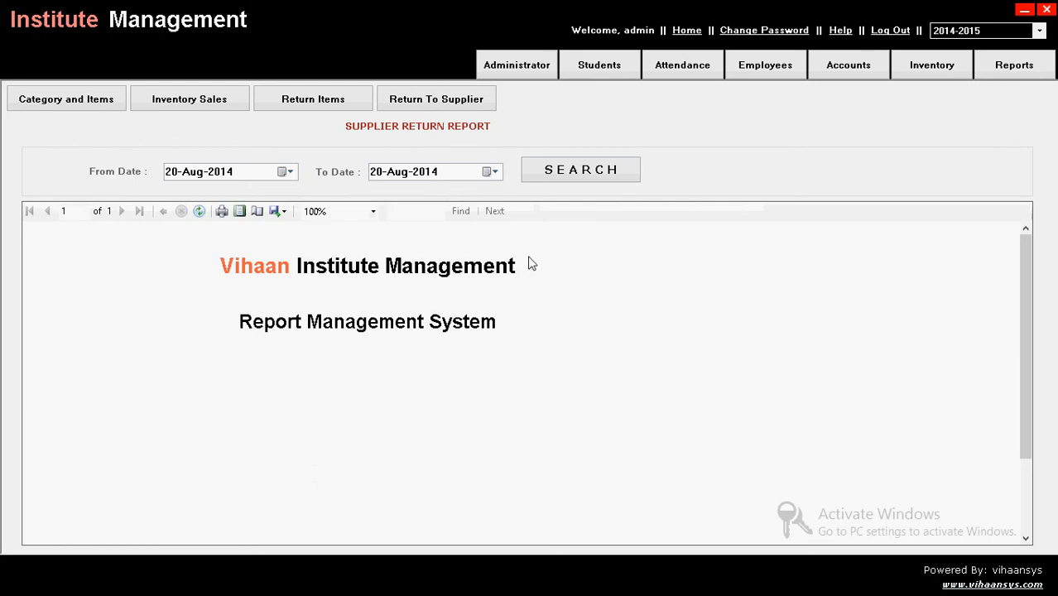
pyautogui.click(589, 171)
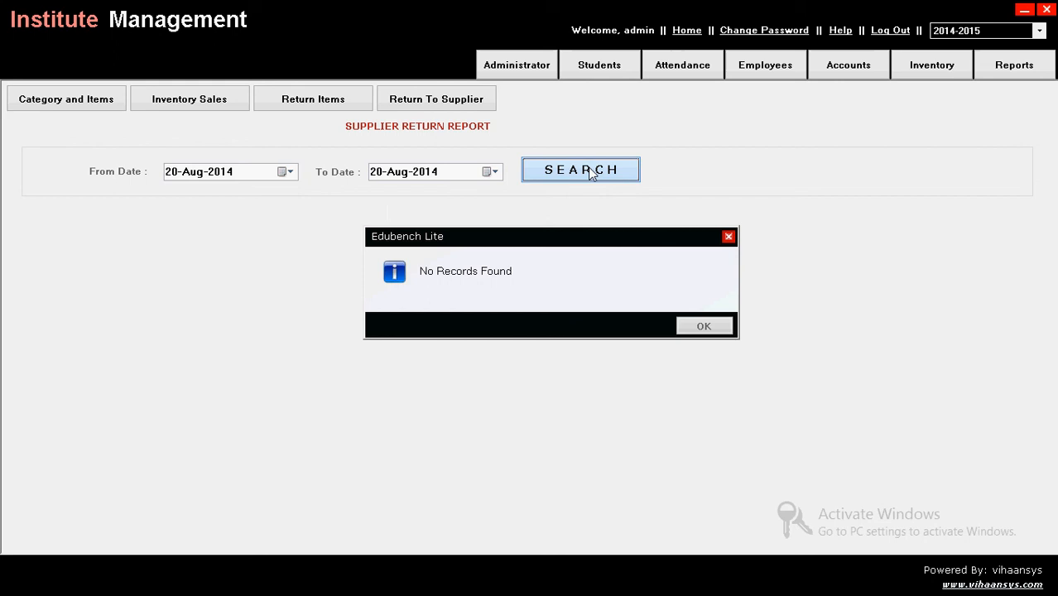
pyautogui.click(713, 326)
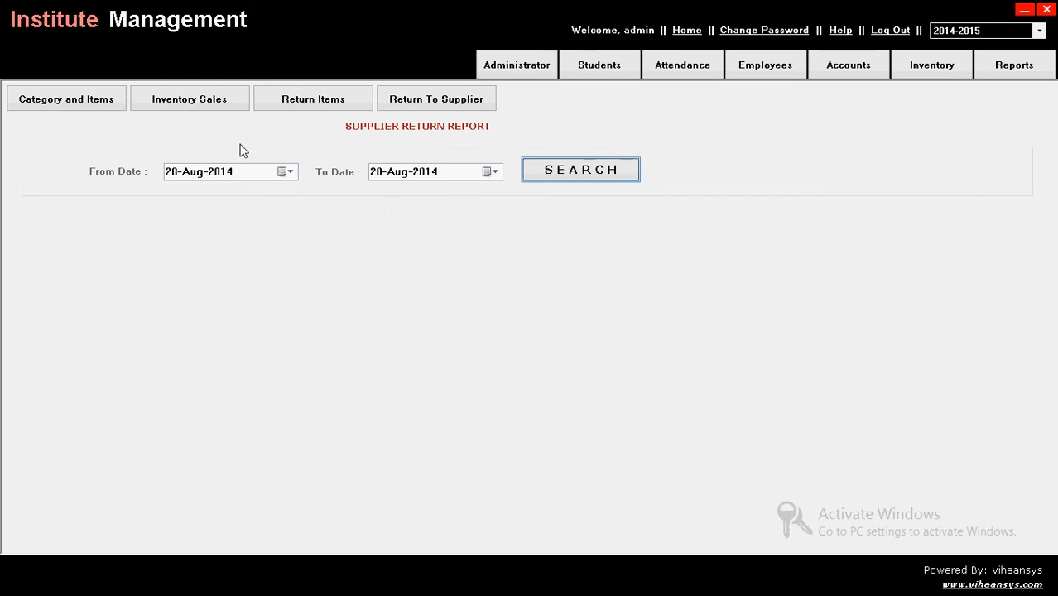
# Step: Set the supplier return report's from date to 01-Nov-2013, search again, and dismiss the message
pyautogui.click(289, 172)
pyautogui.click(173, 196)
pyautogui.click(173, 196)
pyautogui.click(173, 195)
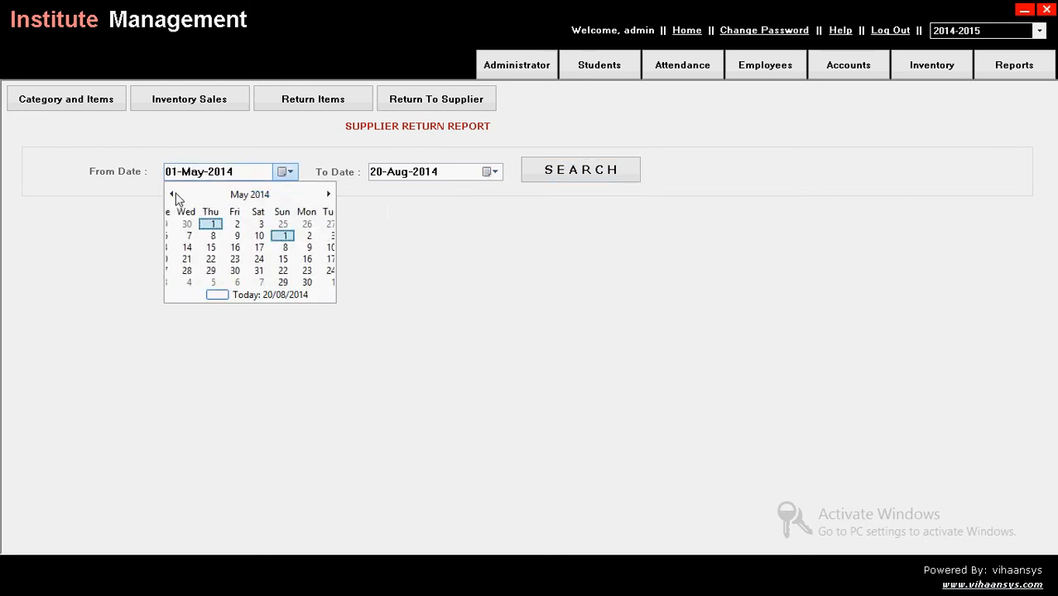
pyautogui.click(173, 196)
pyautogui.click(173, 195)
pyautogui.click(173, 195)
pyautogui.click(173, 195)
pyautogui.click(173, 195)
pyautogui.click(173, 196)
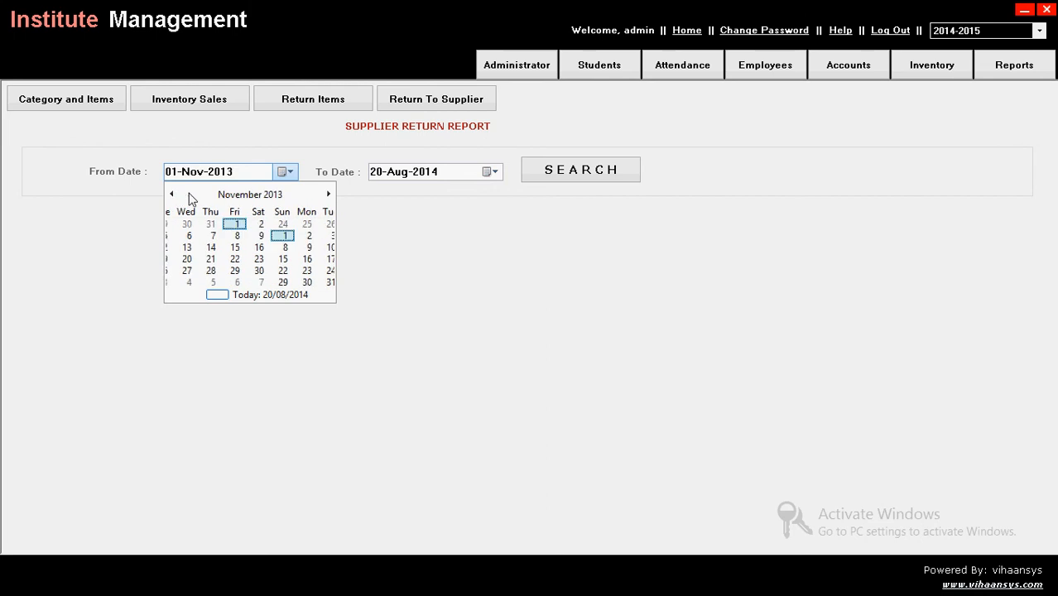
pyautogui.click(574, 174)
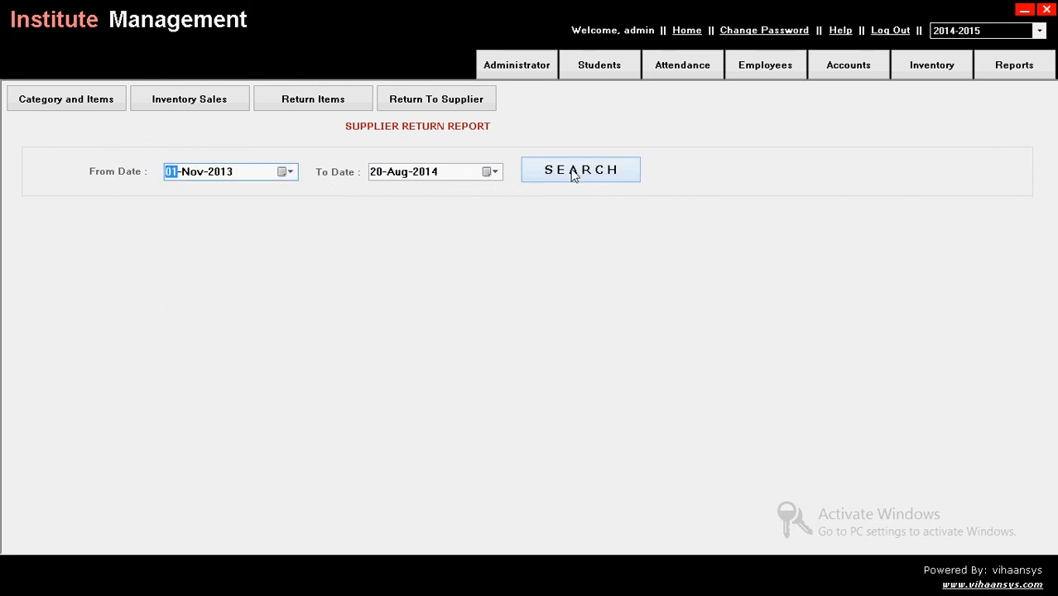
pyautogui.click(574, 174)
pyautogui.click(688, 328)
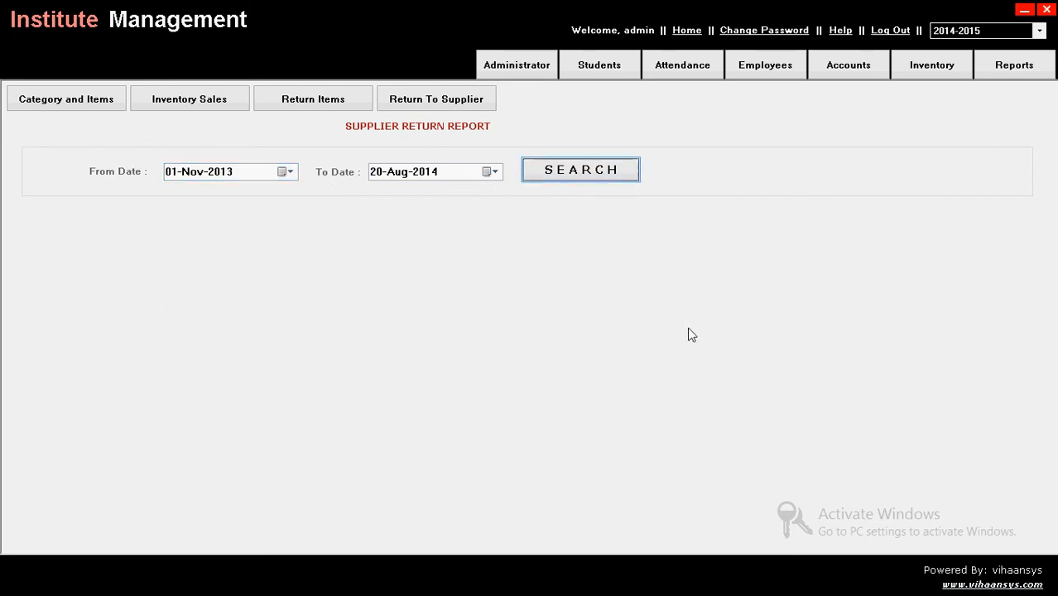
# Step: Generate the trial balance report and the fee report for 20-Aug-2014
pyautogui.click(1017, 70)
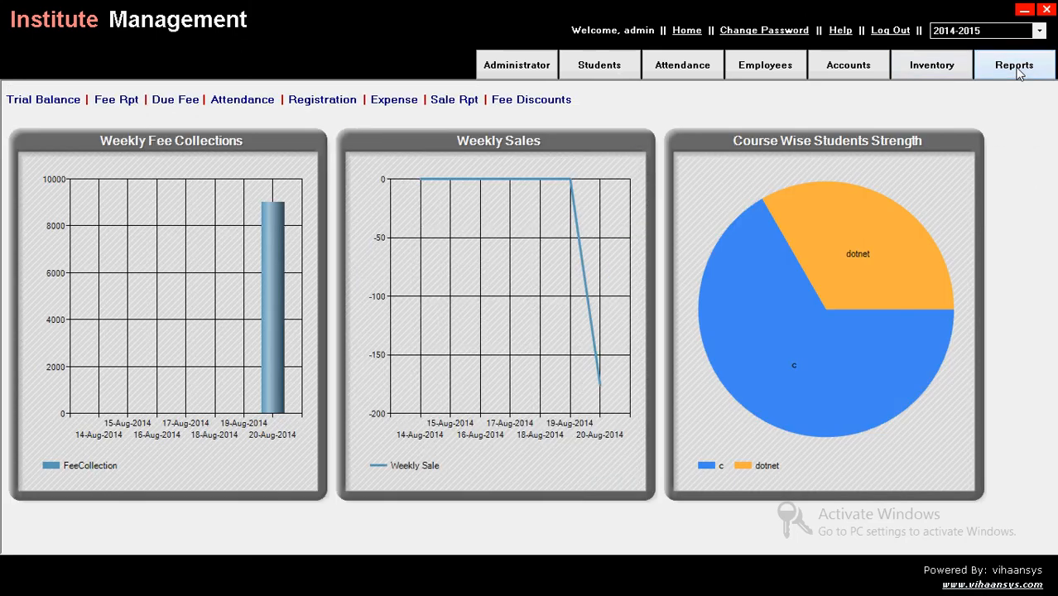
pyautogui.click(58, 101)
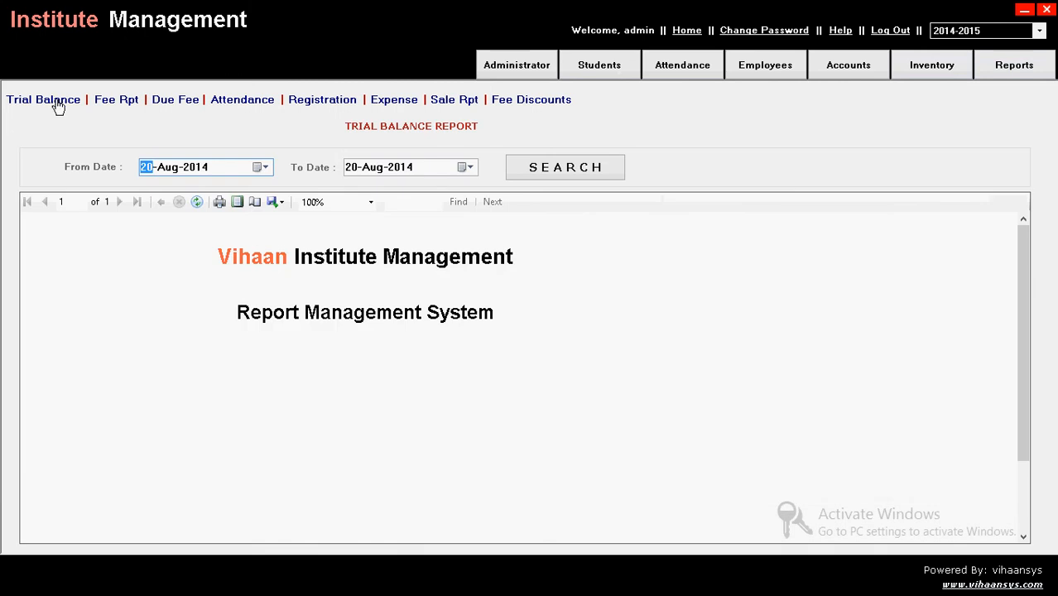
pyautogui.click(538, 168)
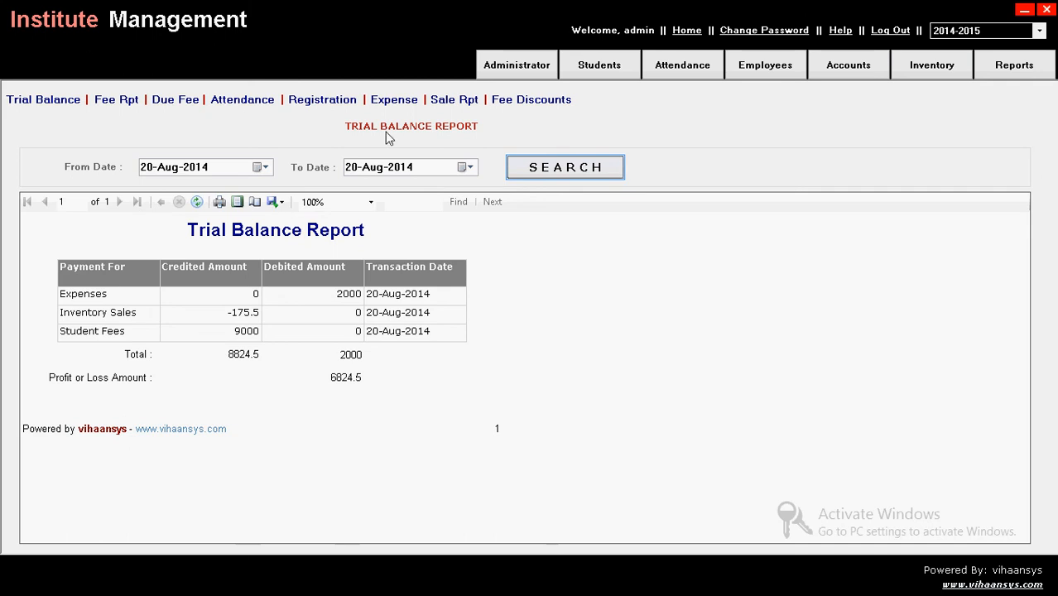
pyautogui.click(115, 106)
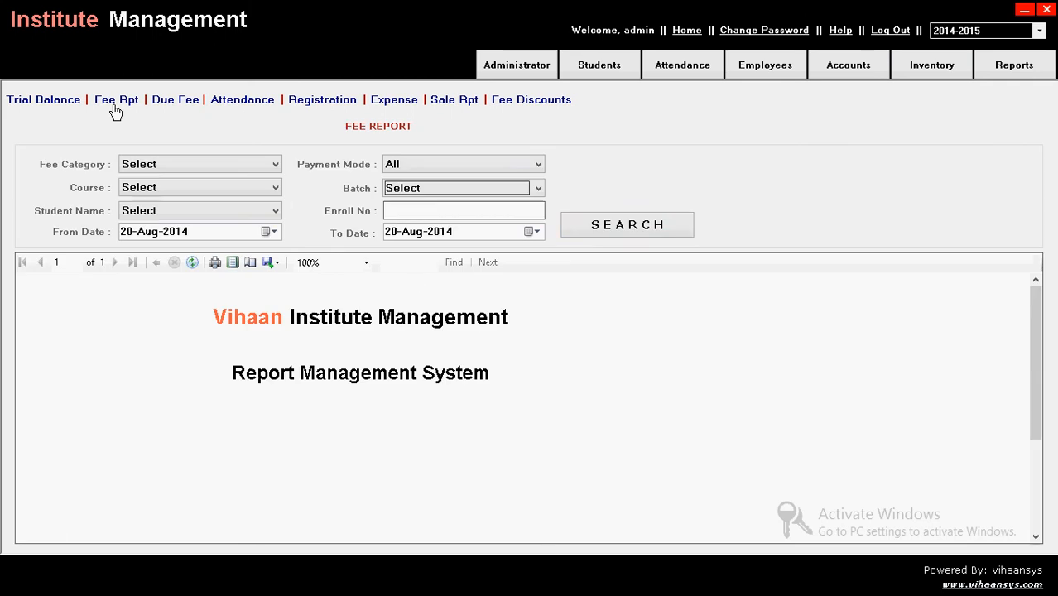
pyautogui.click(603, 226)
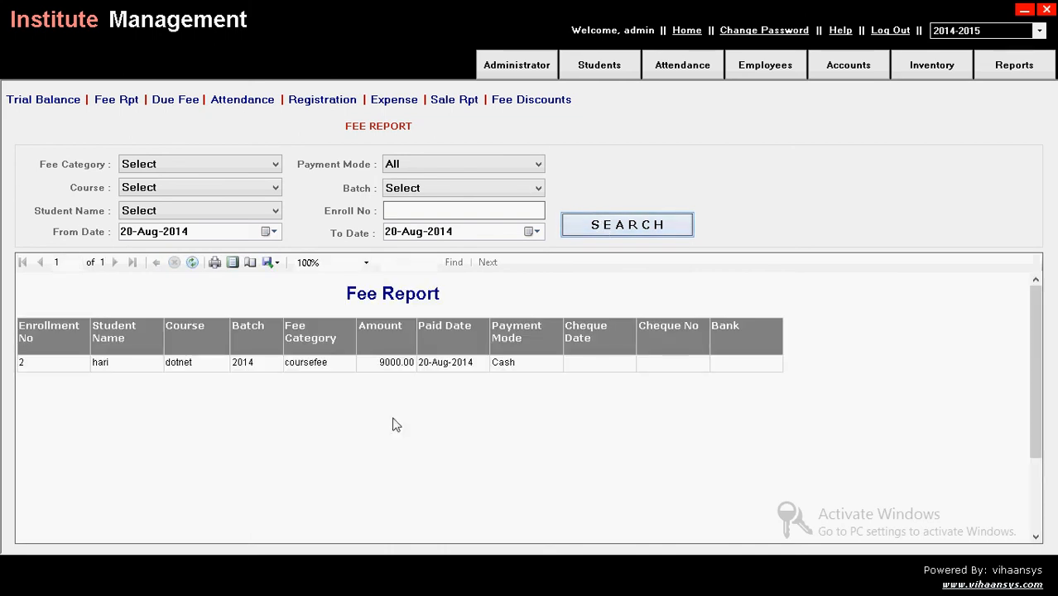
# Step: Generate the due fee report for all students and look at its export formats without exporting
pyautogui.click(191, 101)
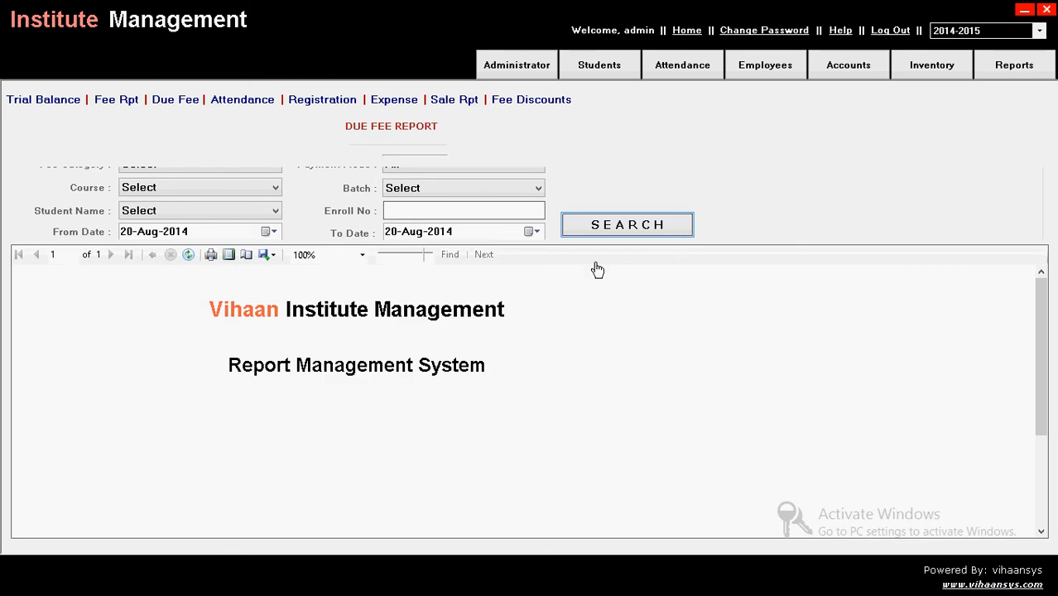
pyautogui.click(653, 199)
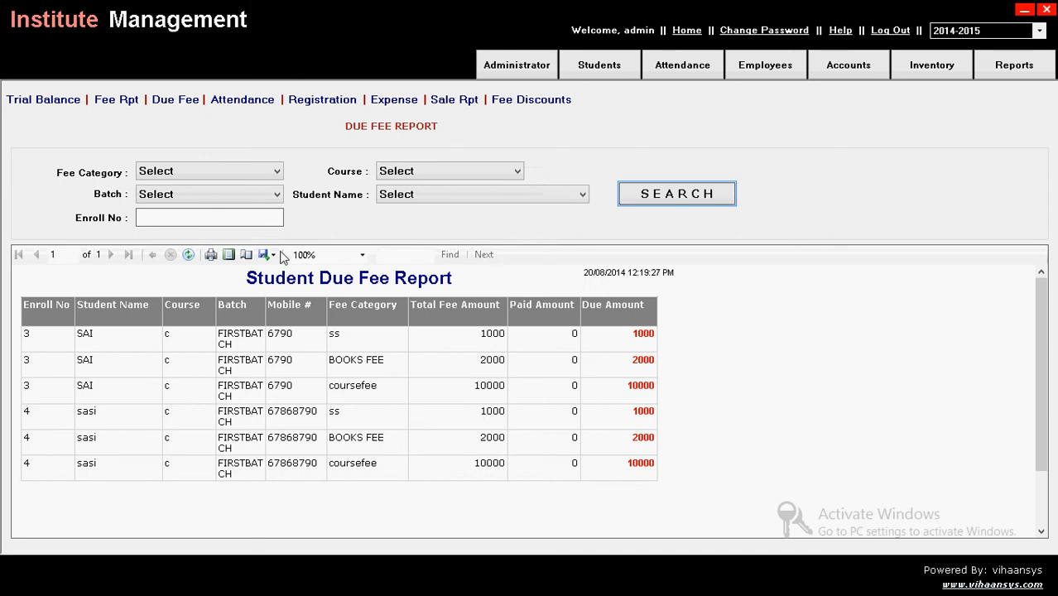
pyautogui.click(273, 255)
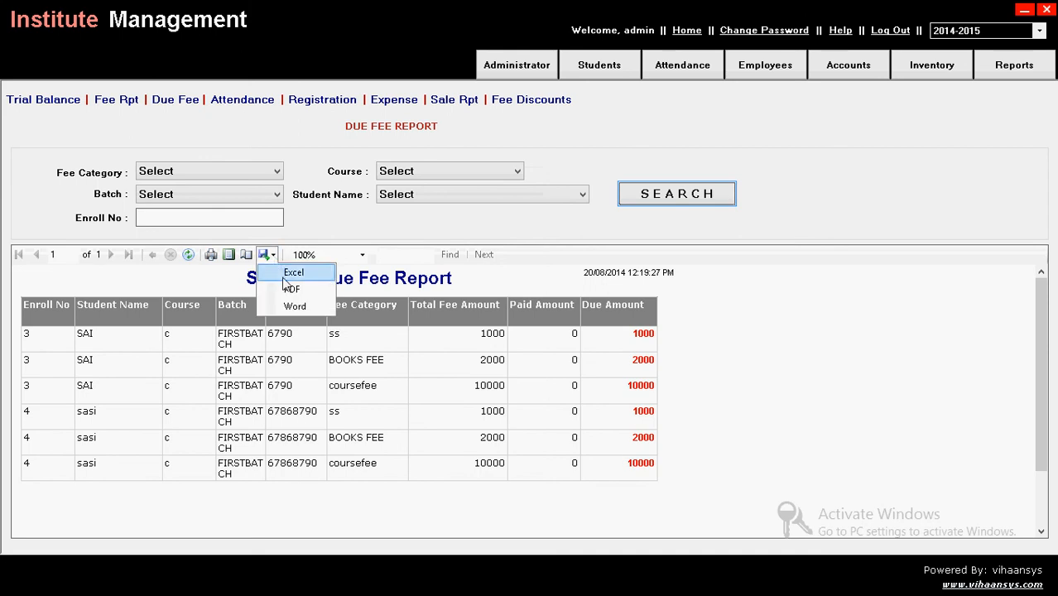
pyautogui.click(268, 125)
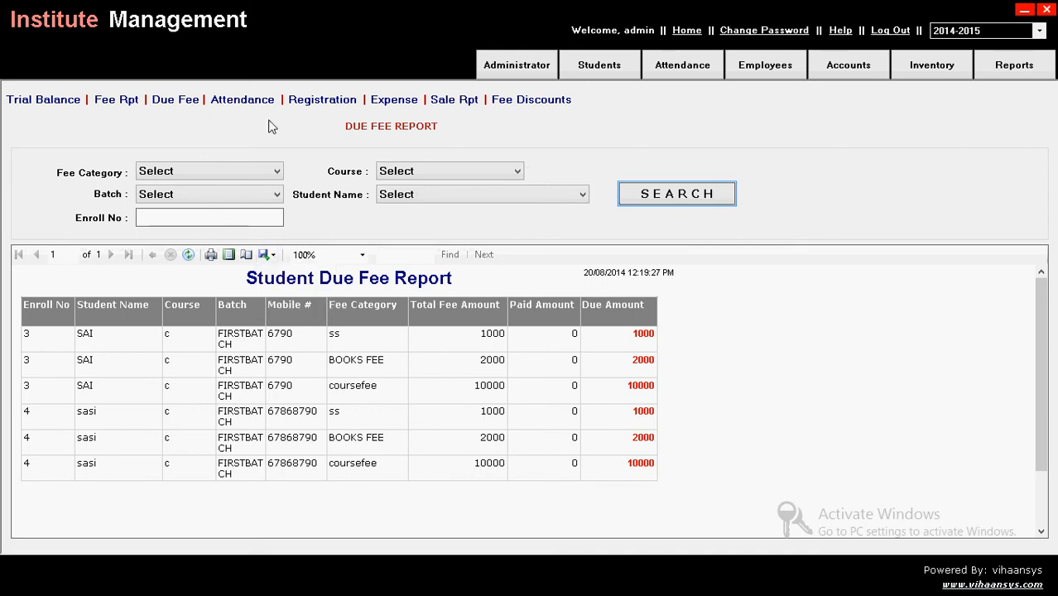
# Step: Generate the student attendance report and the employee attendance report for 20-Aug-2014
pyautogui.click(249, 103)
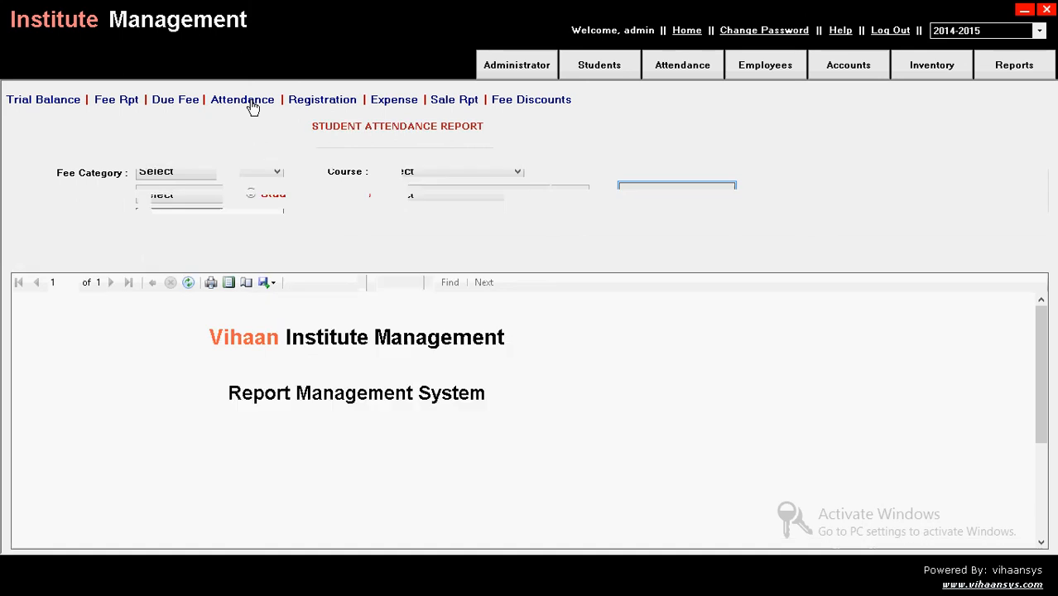
pyautogui.click(604, 248)
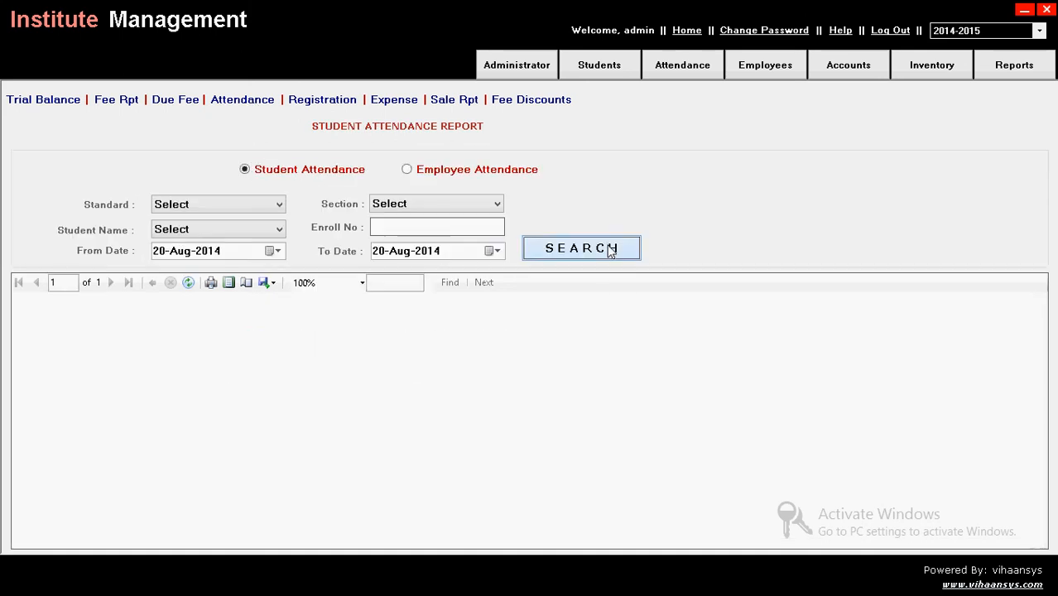
pyautogui.click(406, 169)
pyautogui.click(577, 236)
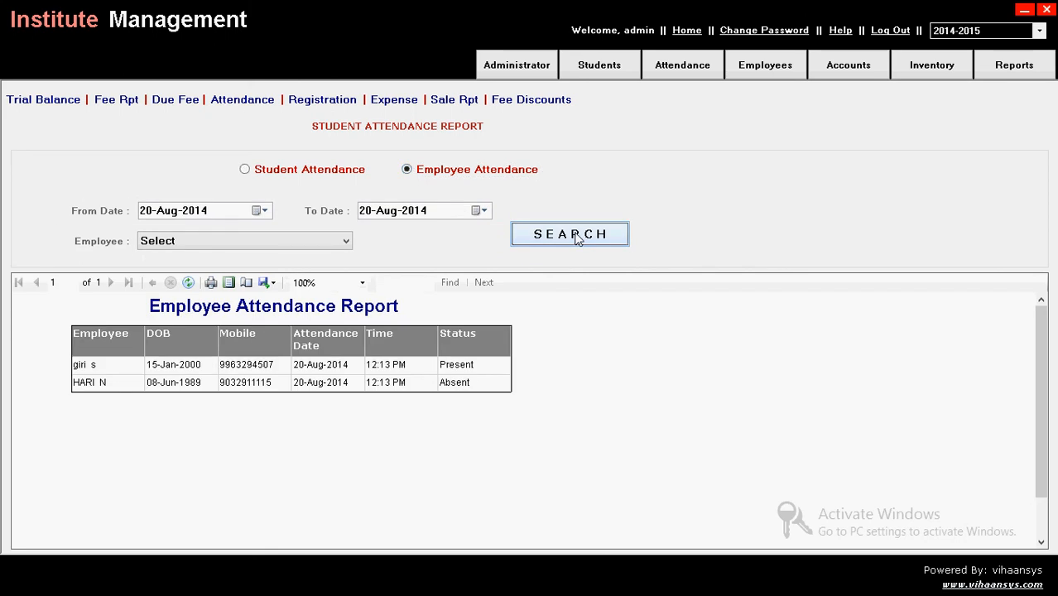
# Step: Search the detailed registration report for 20-Aug-2014 and dismiss the message
pyautogui.click(331, 108)
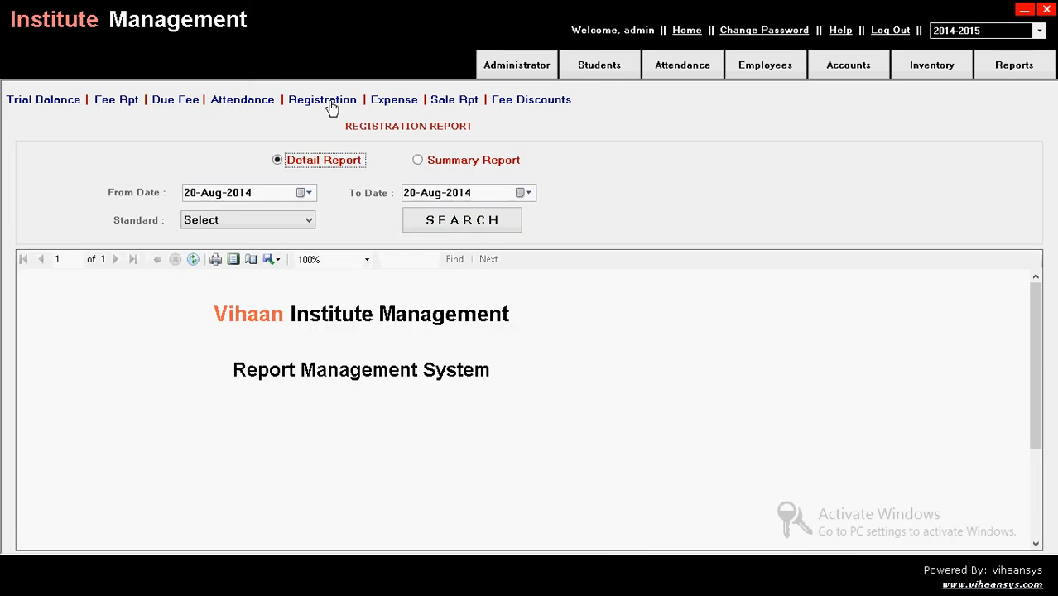
pyautogui.click(489, 233)
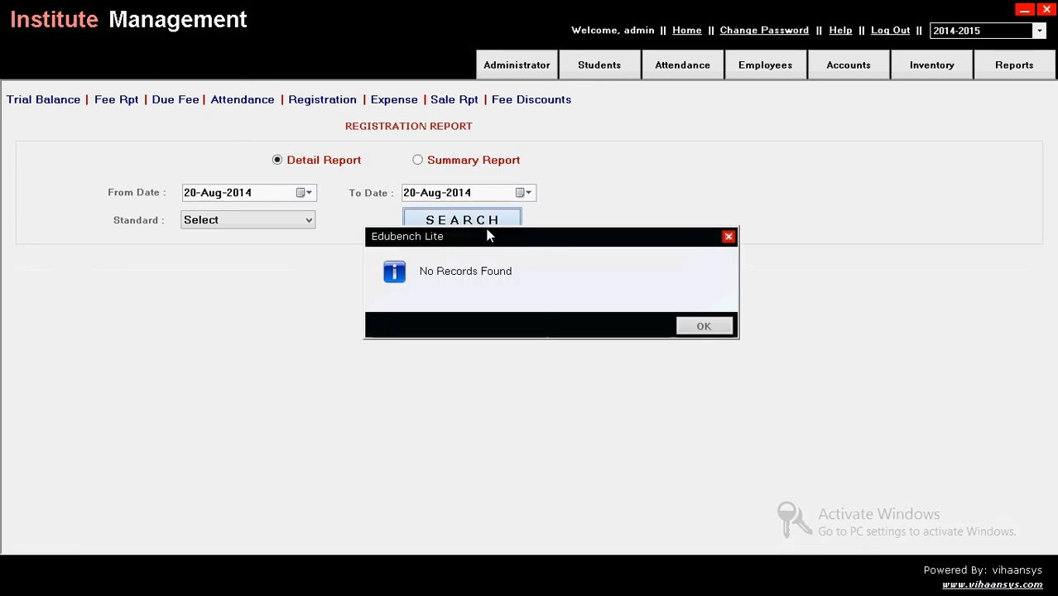
pyautogui.click(705, 325)
# Step: Generate the summary registration report with the from date set to 20-Dec-2013 and the to date at 20-Aug-2014
pyautogui.click(418, 161)
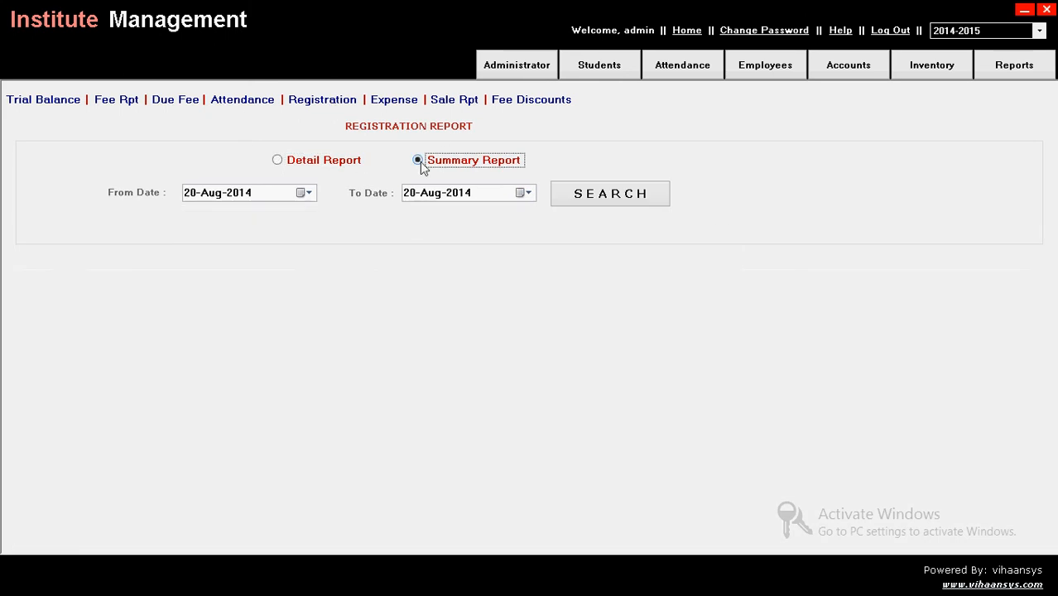
pyautogui.click(302, 192)
pyautogui.click(190, 216)
pyautogui.click(190, 216)
pyautogui.click(189, 216)
pyautogui.click(190, 216)
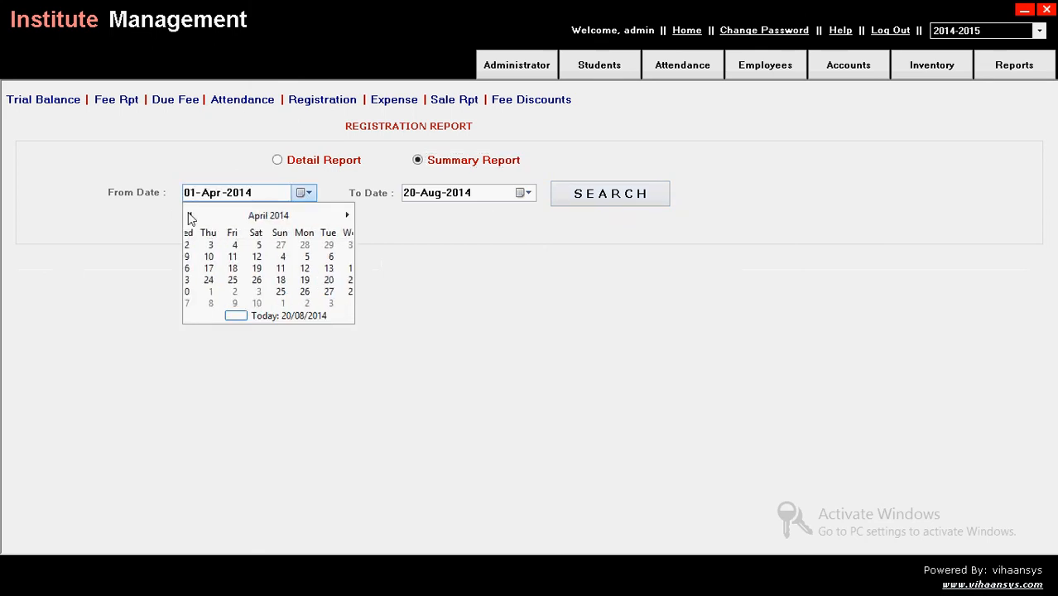
pyautogui.click(189, 216)
pyautogui.click(190, 216)
pyautogui.click(189, 216)
pyautogui.click(190, 216)
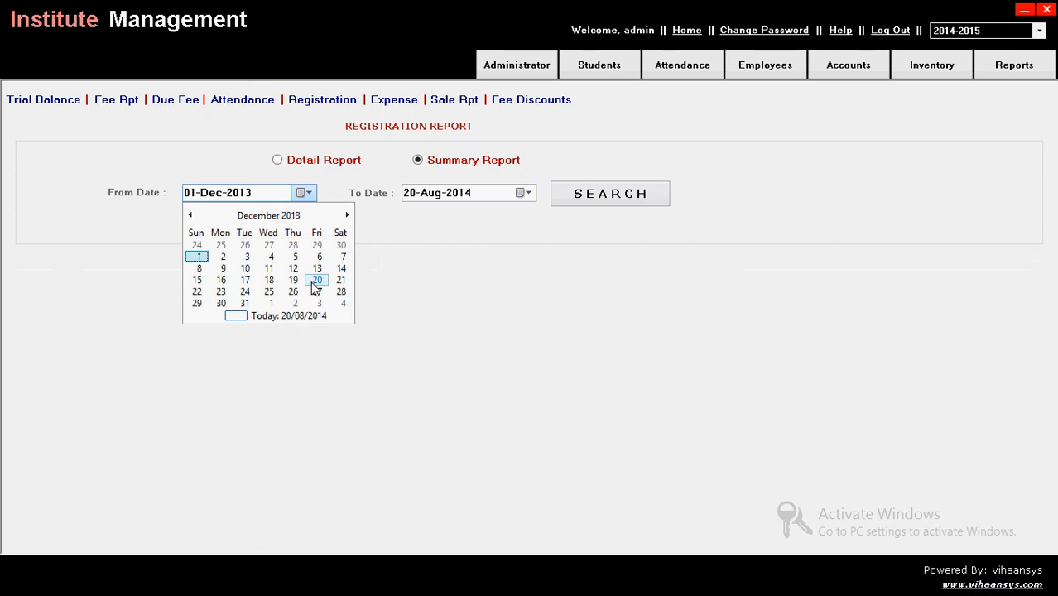
pyautogui.click(315, 283)
pyautogui.click(633, 208)
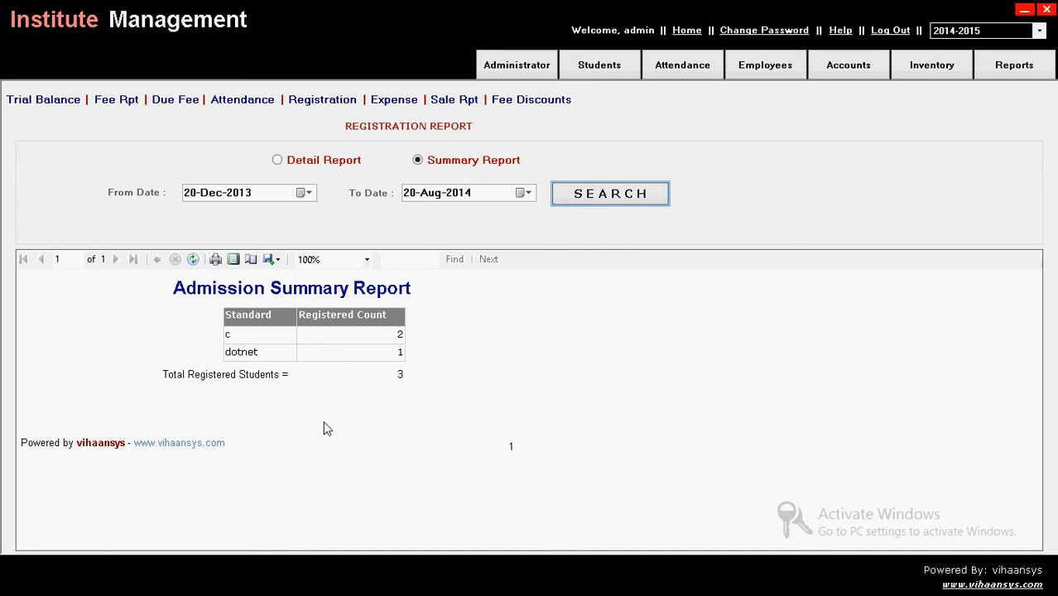
# Step: Generate the expense report with both the from and to dates at 20-Aug-2014
pyautogui.click(402, 106)
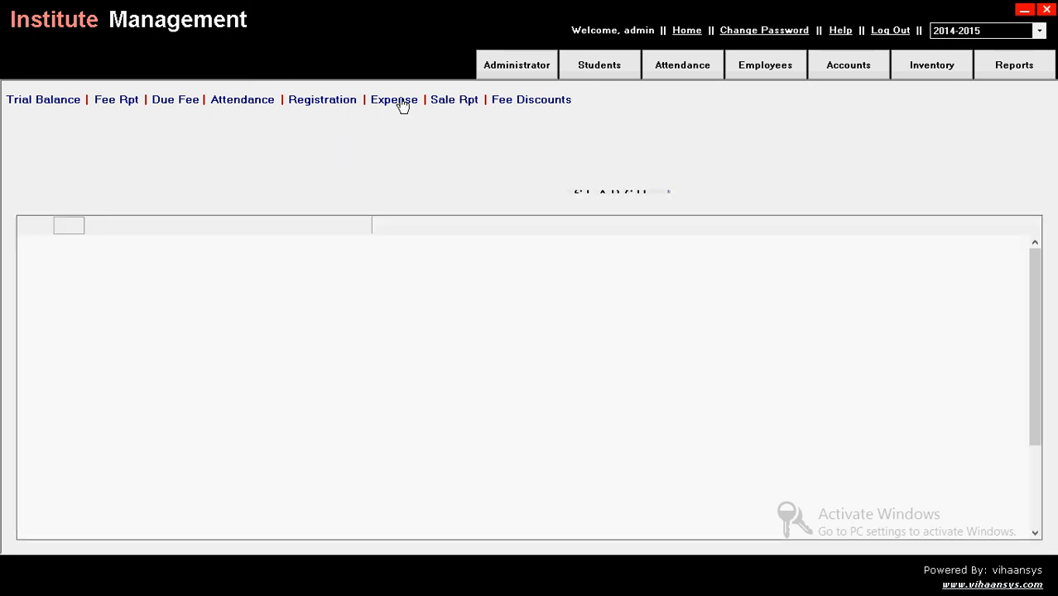
pyautogui.click(631, 185)
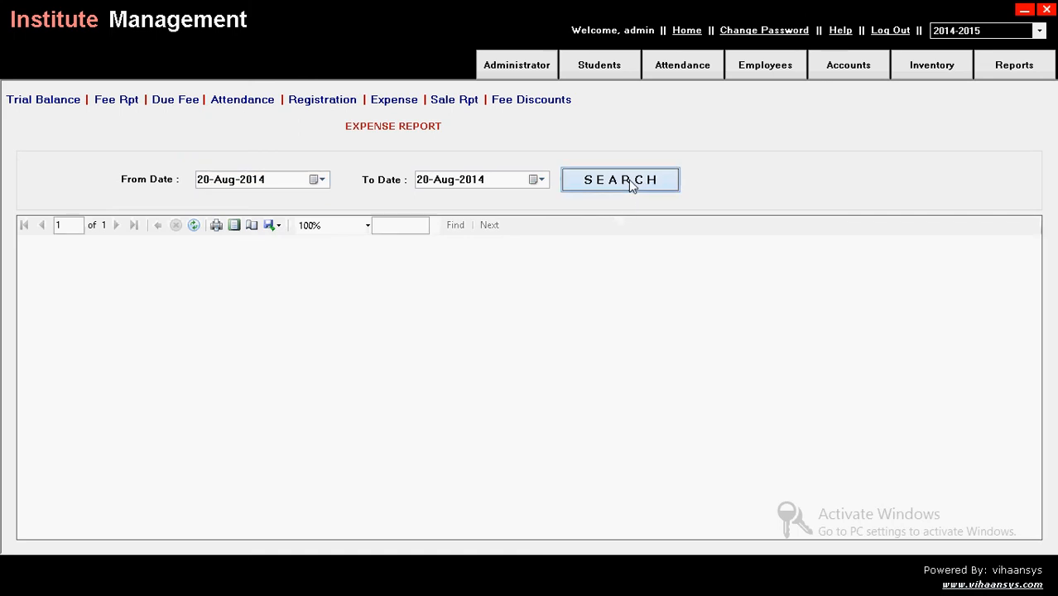
# Step: Generate the sales summary report and the sales details report for 20-Aug-2014
pyautogui.click(454, 106)
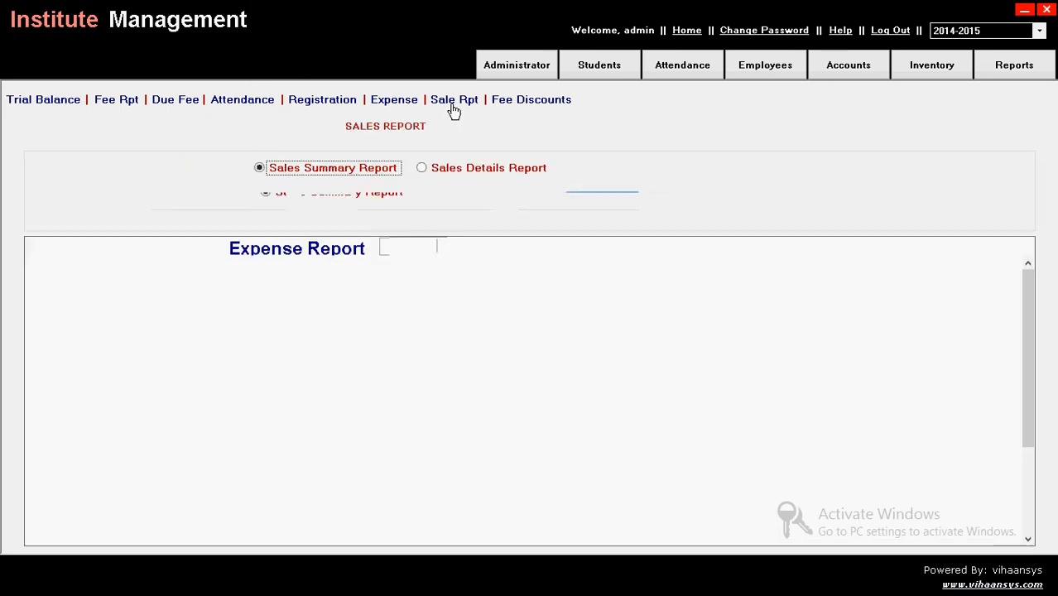
pyautogui.click(567, 202)
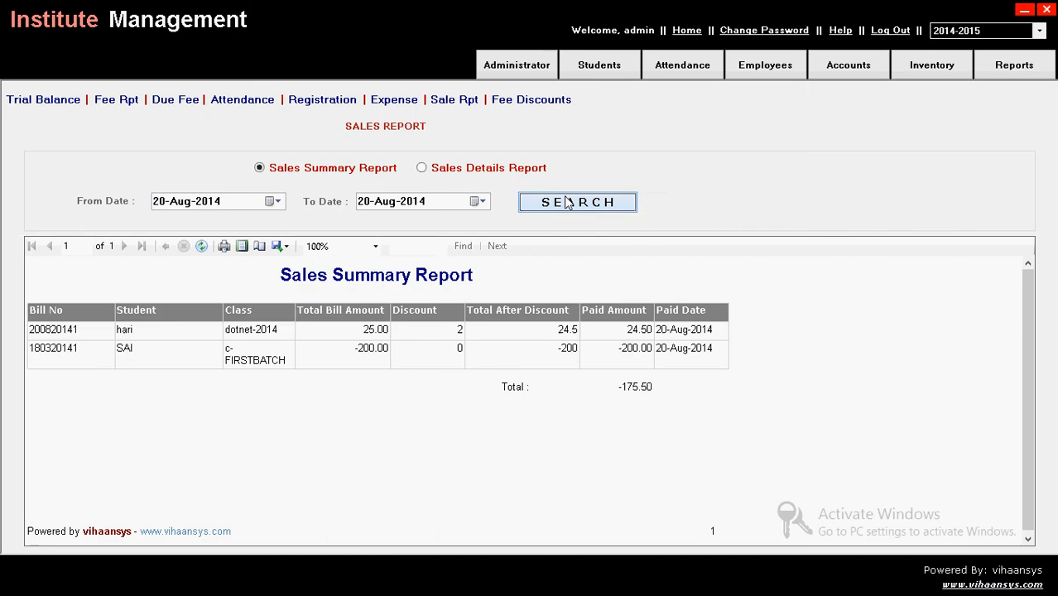
pyautogui.click(422, 168)
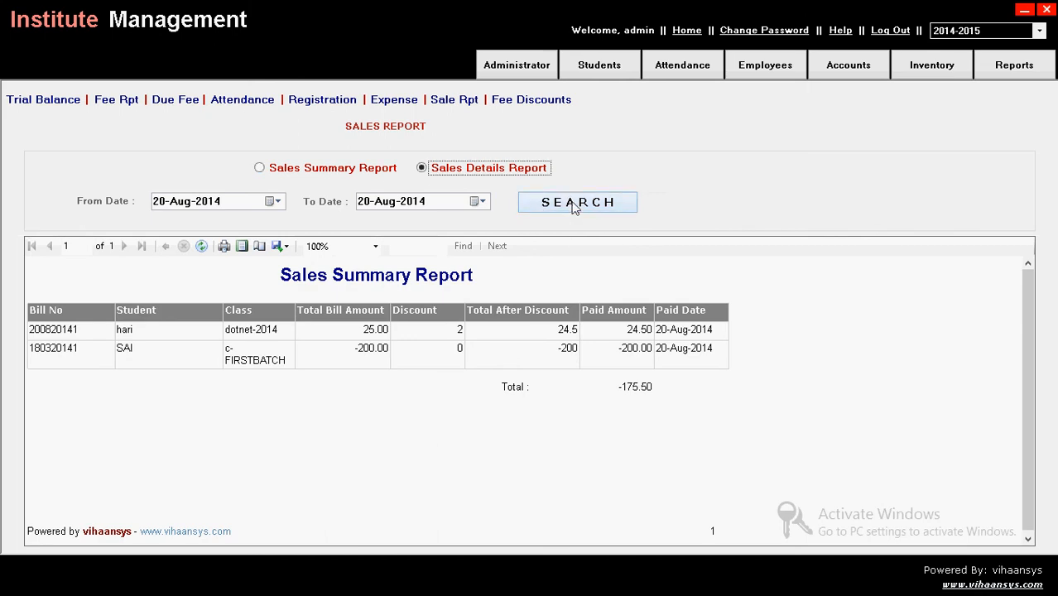
pyautogui.click(573, 203)
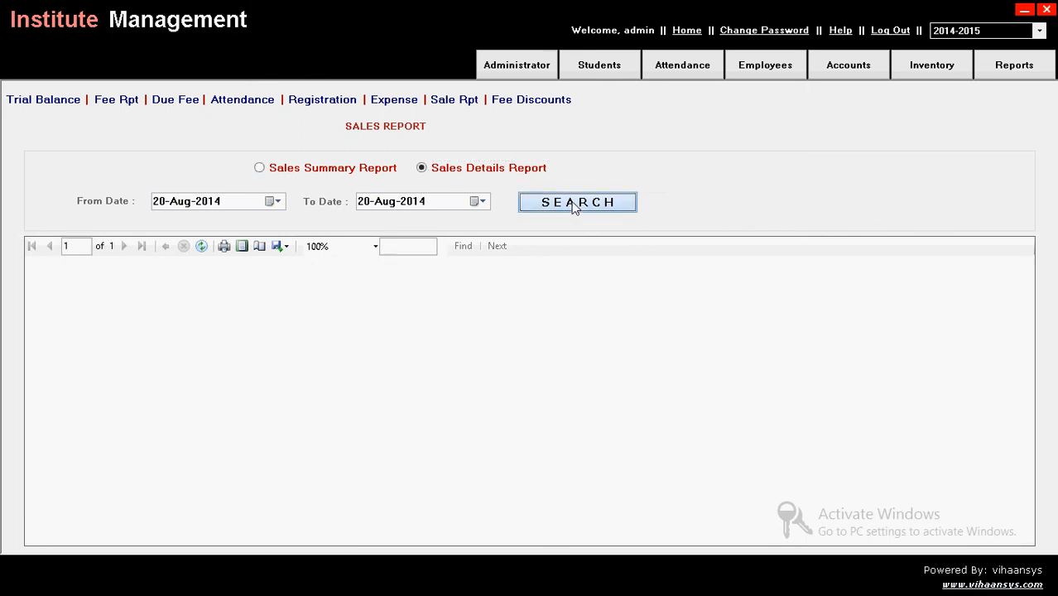
# Step: Generate the fee discounts report for 20-Aug-2014 without any category, course, batch or student filter, and close the main program window
pyautogui.click(526, 102)
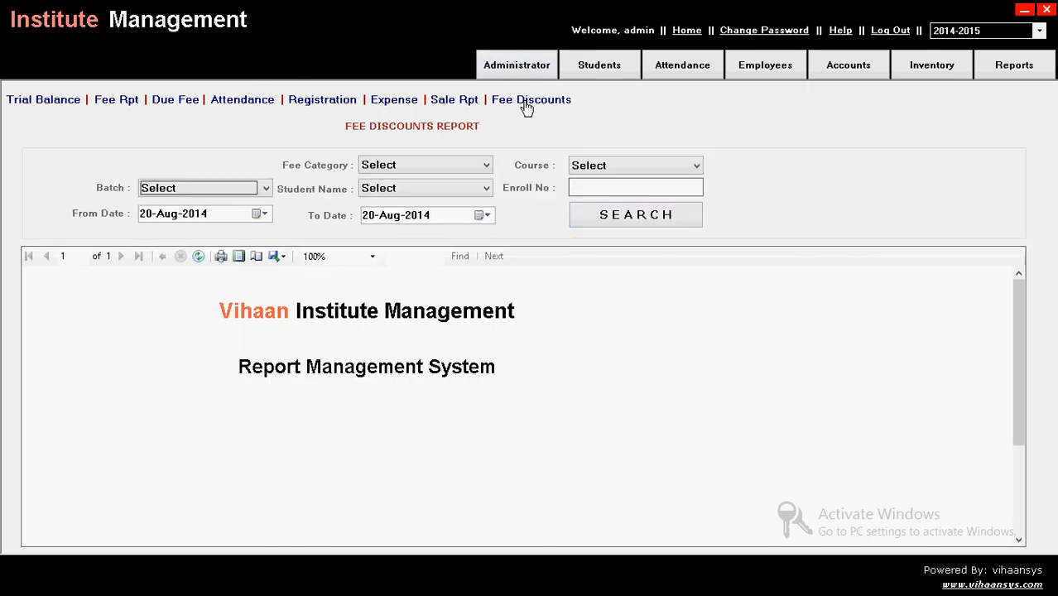
pyautogui.click(627, 224)
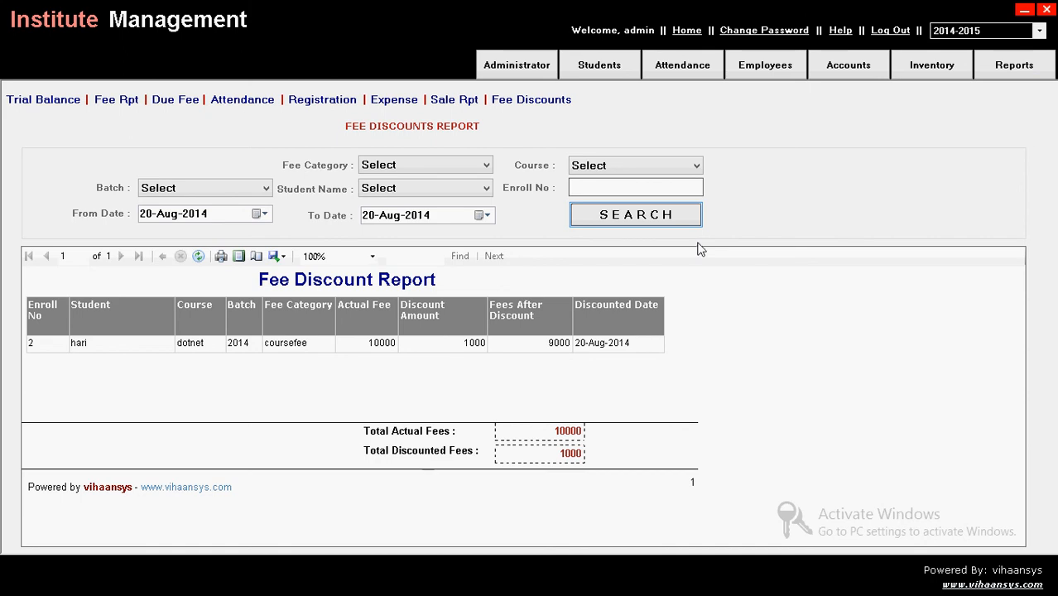
pyautogui.click(1047, 10)
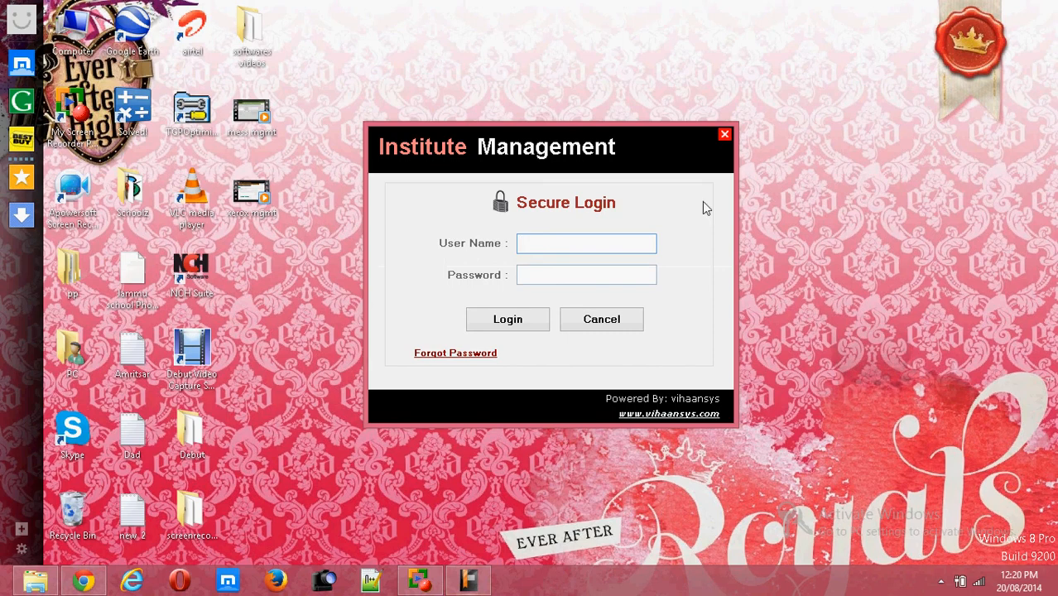
pyautogui.click(424, 582)
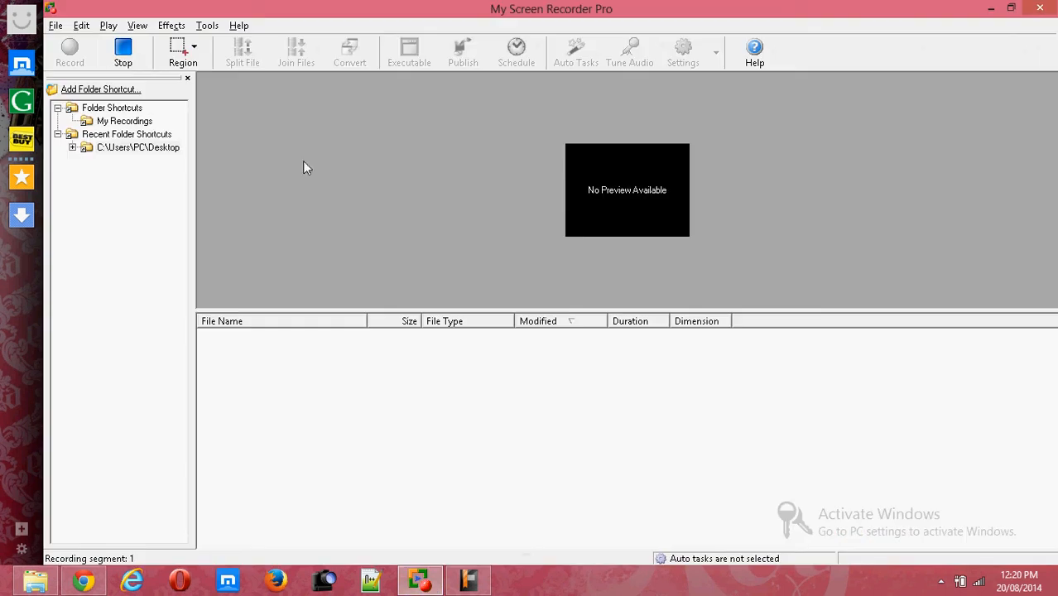